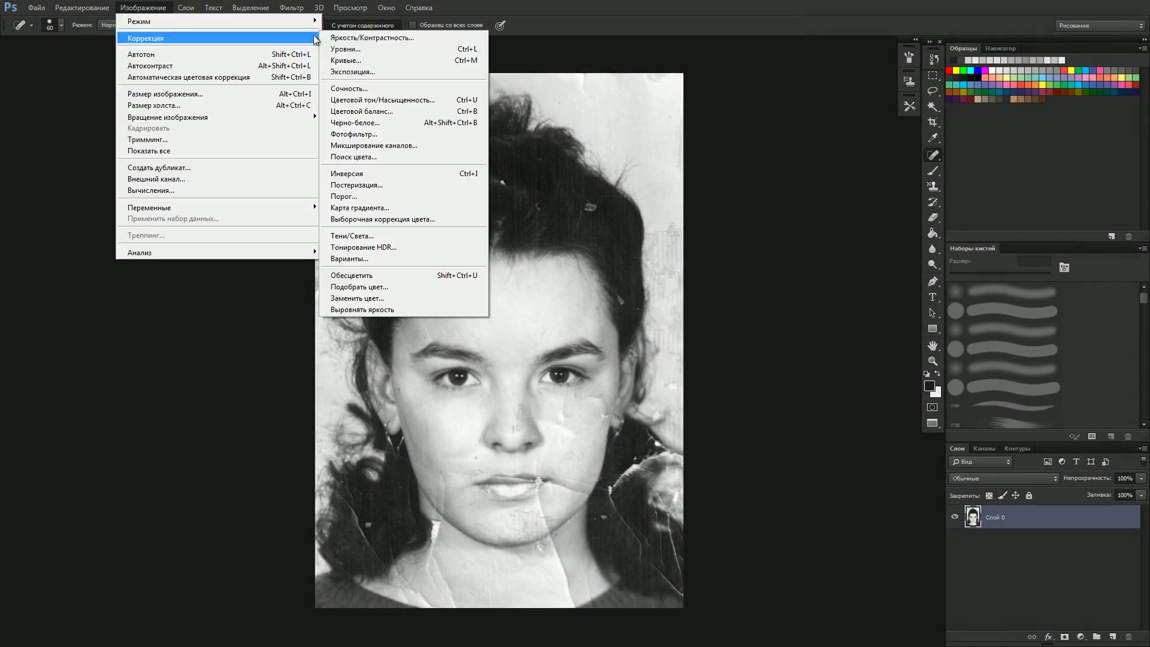
Duplicate the photo layer, zoom in and set up a Healing Brush.
{"action": "key", "text": "ctrl+plus"}
{"action": "key", "text": "ctrl+j"}
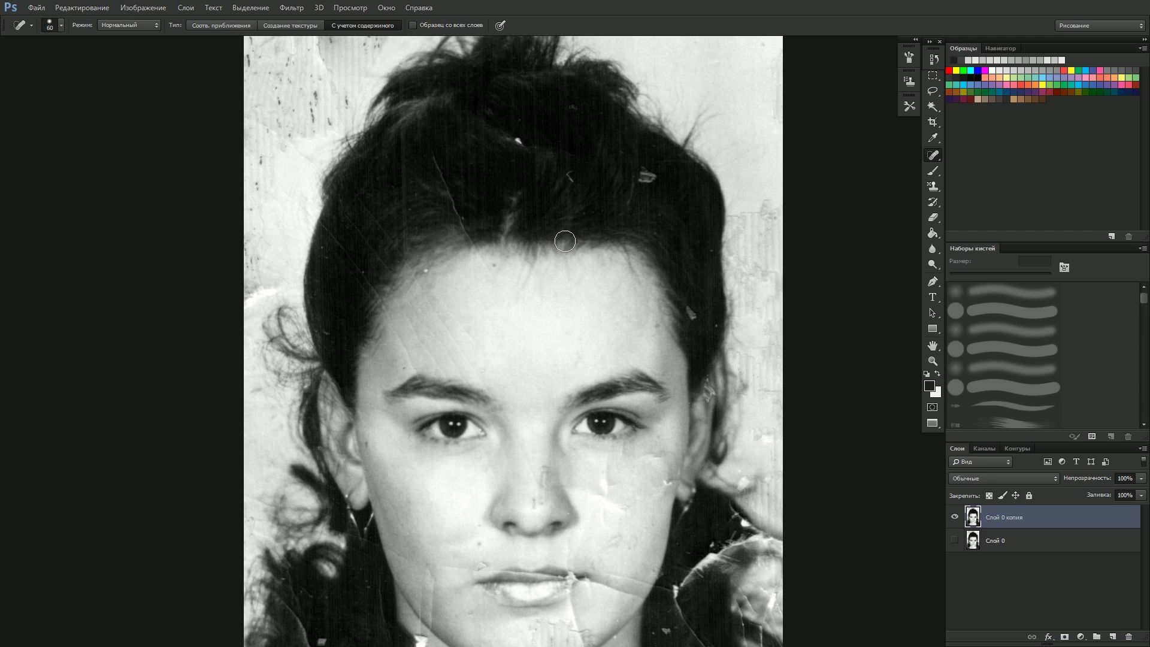
{"action": "right_click", "coordinate": [500, 319]}
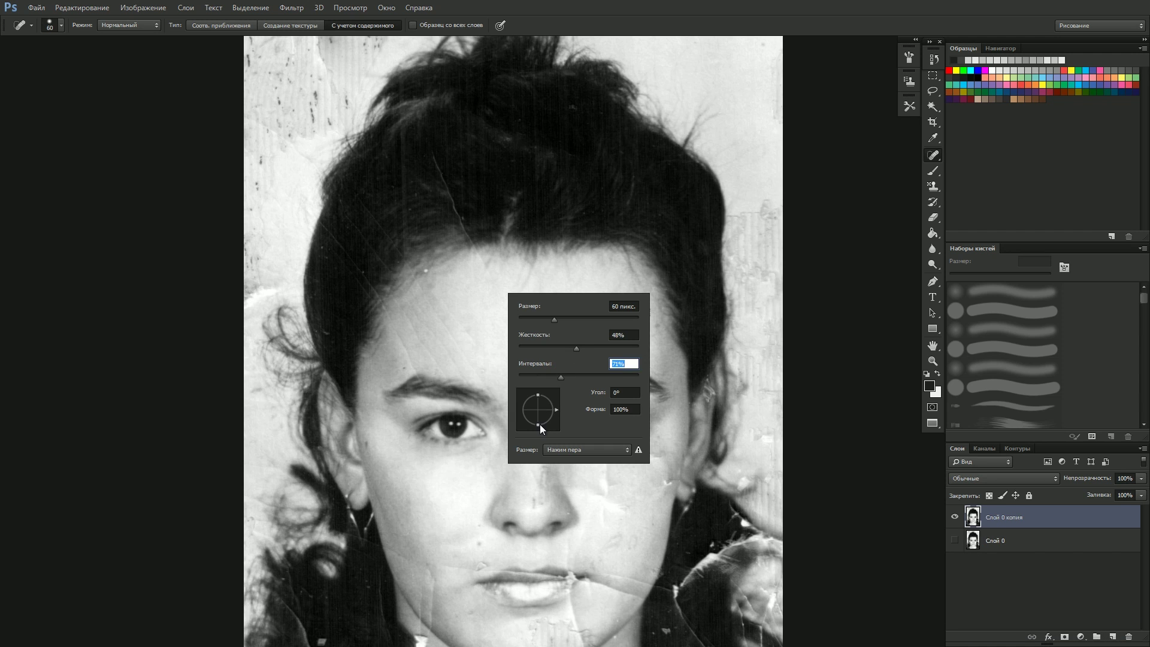
{"action": "key", "text": "Return"}
{"action": "scroll", "coordinate": [487, 238], "scroll_direction": "up", "scroll_amount": 2}
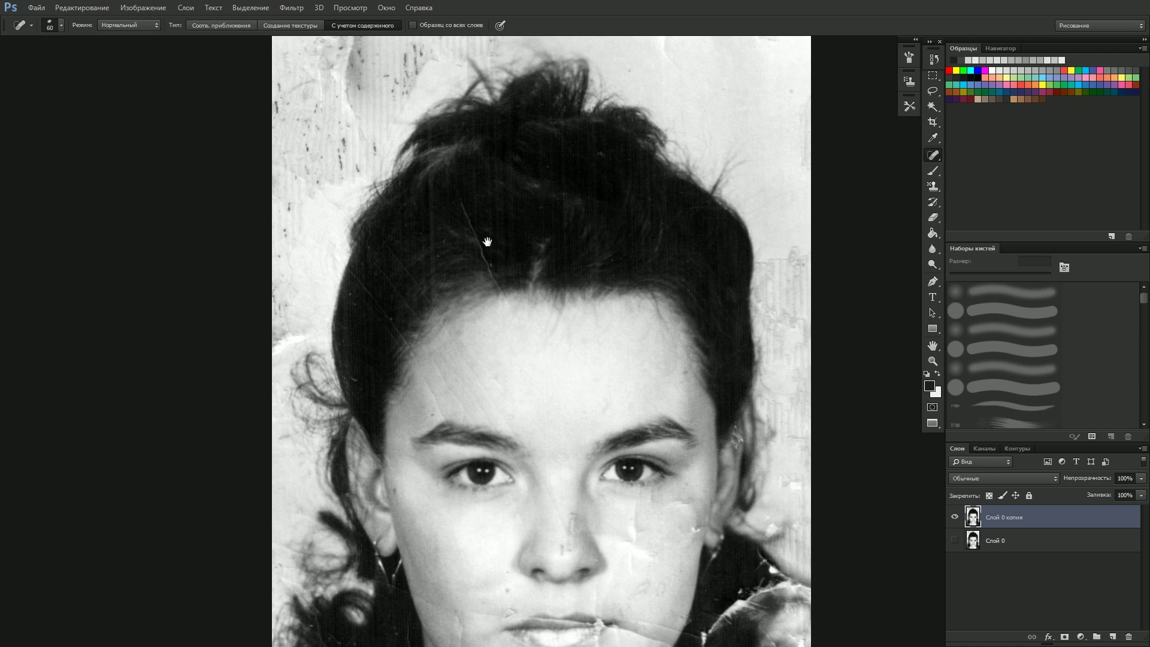
{"action": "scroll", "coordinate": [597, 424], "scroll_direction": "down", "scroll_amount": 5}
{"action": "scroll", "coordinate": [392, 422], "scroll_direction": "down", "scroll_amount": 2}
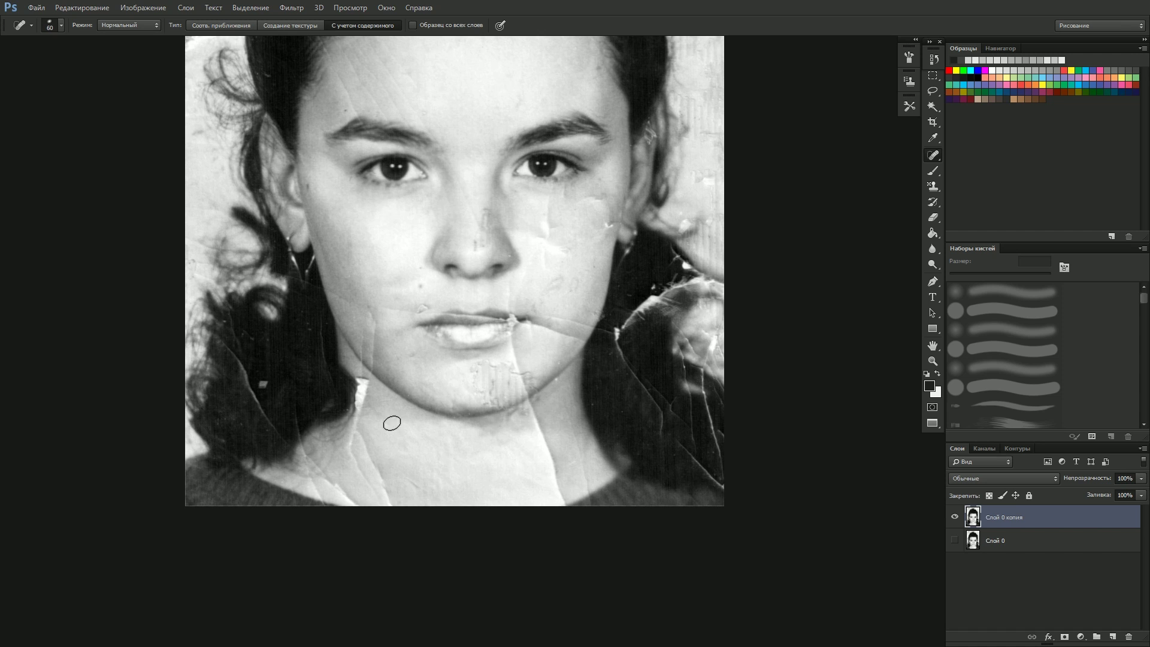
Make the healing brush softer, angled and slightly larger.
{"action": "right_click", "coordinate": [325, 380]}
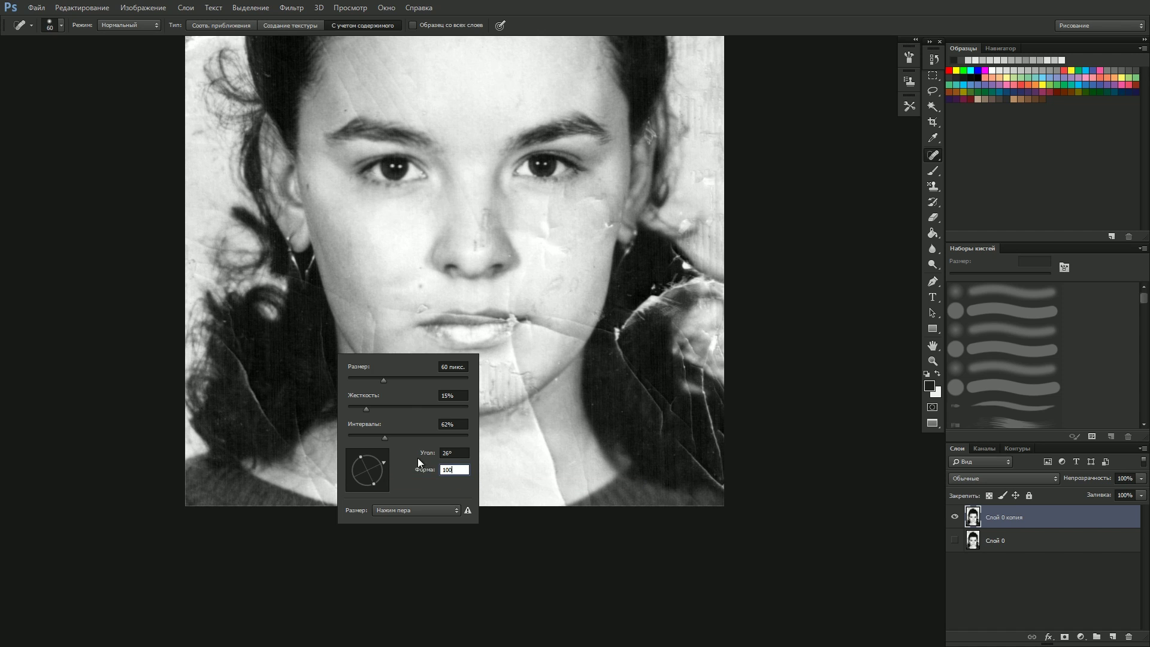
{"action": "key", "text": "Return"}
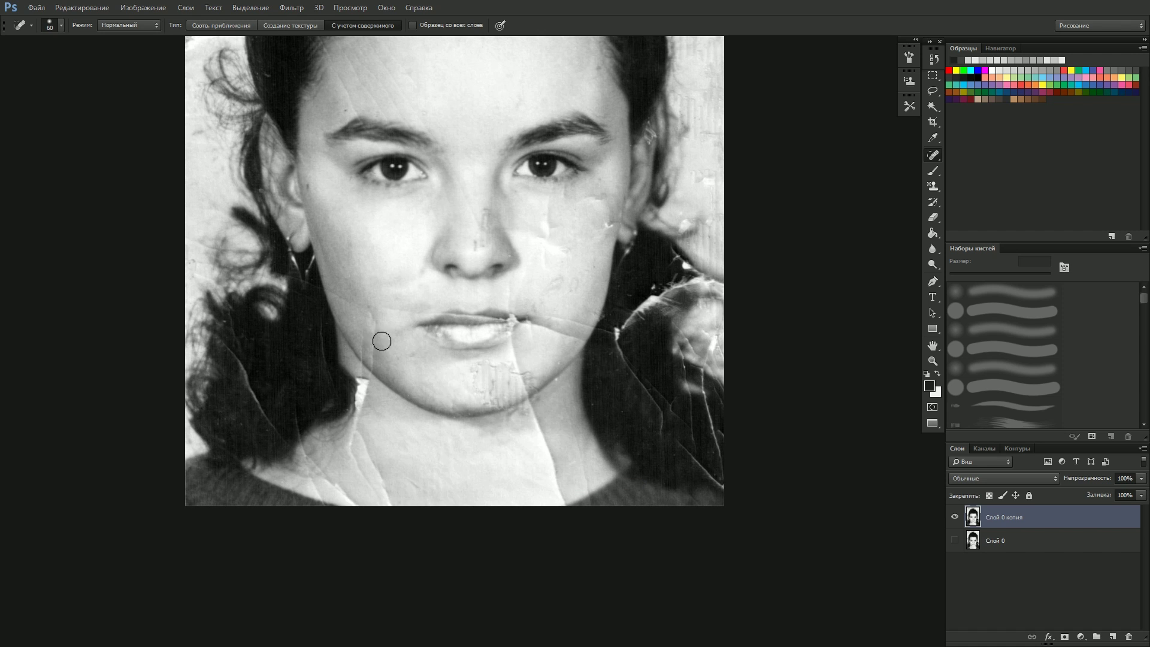
{"action": "right_click", "coordinate": [285, 395]}
{"action": "key", "text": "Return"}
Heal the neck crack, right-side crack, chin stripes and the dark top-right stain at size 100.
{"action": "left_click_drag", "start_coordinate": [359, 437], "coordinate": [396, 501]}
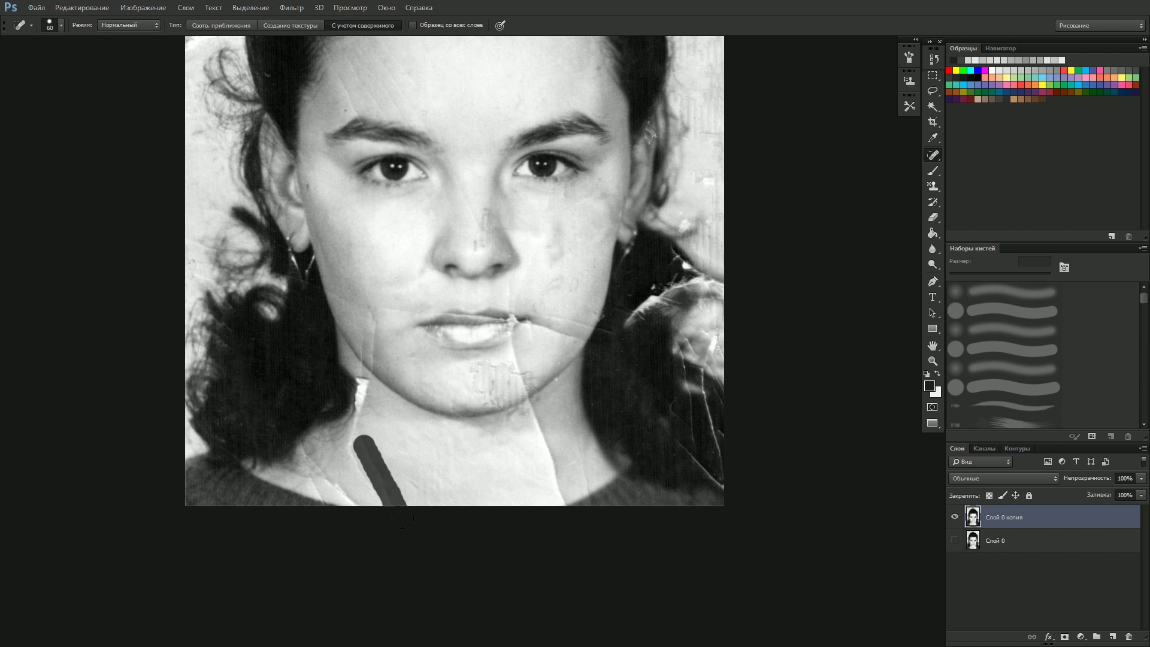
{"action": "left_click_drag", "start_coordinate": [554, 419], "coordinate": [542, 500]}
{"action": "left_click_drag", "start_coordinate": [531, 376], "coordinate": [482, 383]}
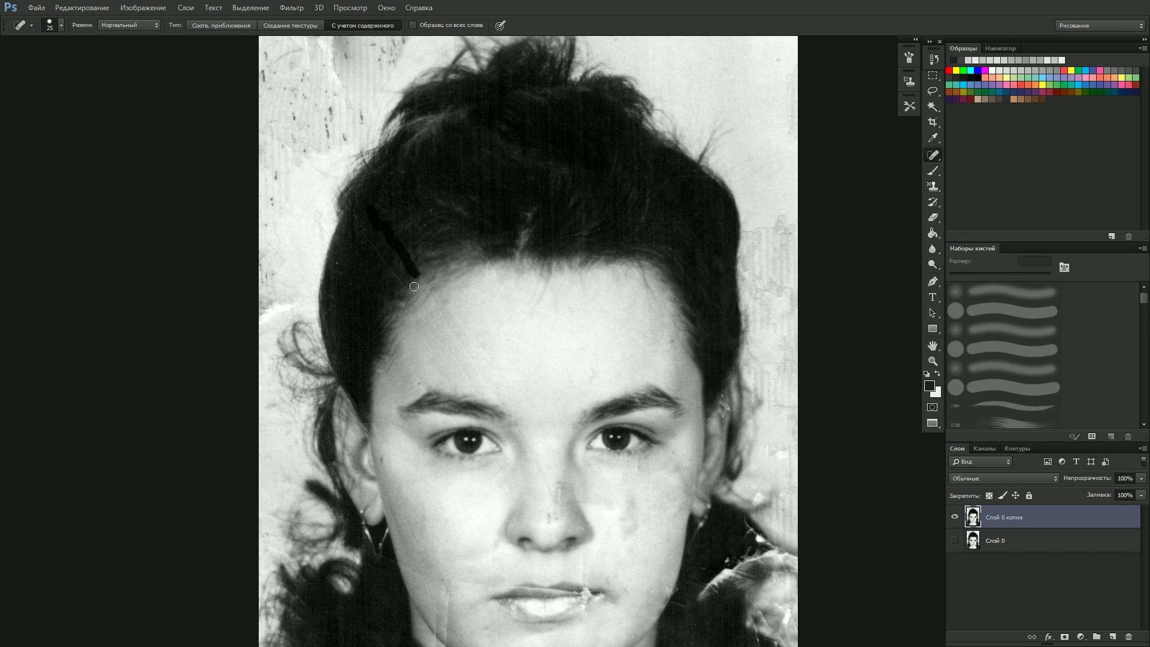
{"action": "key", "text": "bracketright"}
{"action": "key", "text": "bracketright"}
{"action": "key", "text": "bracketright"}
{"action": "mouse_move", "coordinate": [635, 211]}
{"action": "left_mouse_down"}
{"action": "mouse_move", "coordinate": [707, 265]}
{"action": "mouse_move", "coordinate": [707, 400]}
{"action": "left_mouse_up"}
Paint the top-left and beside-head background stains white with a 92 px brush at 61% opacity.
{"action": "key", "text": "b"}
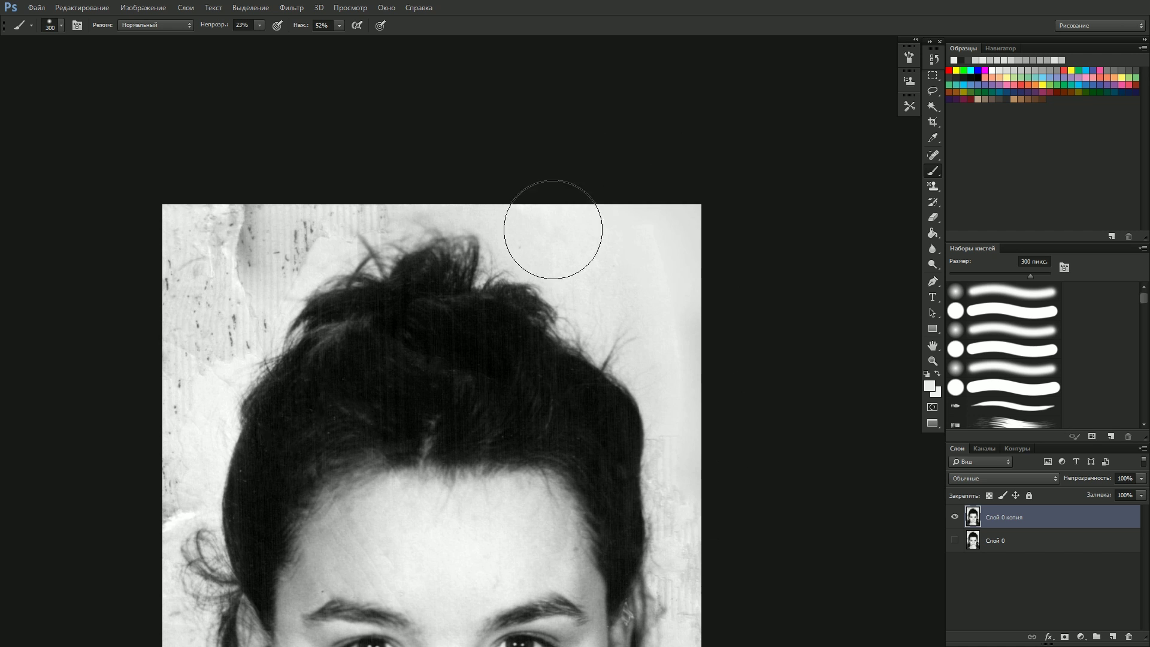
{"action": "left_click_drag", "start_coordinate": [227, 252], "coordinate": [295, 188]}
{"action": "right_click", "coordinate": [180, 368]}
{"action": "type", "text": "92"}
{"action": "key", "text": "Return"}
{"action": "key", "text": "6"}
{"action": "key", "text": "1"}
{"action": "left_click_drag", "start_coordinate": [178, 439], "coordinate": [307, 284]}
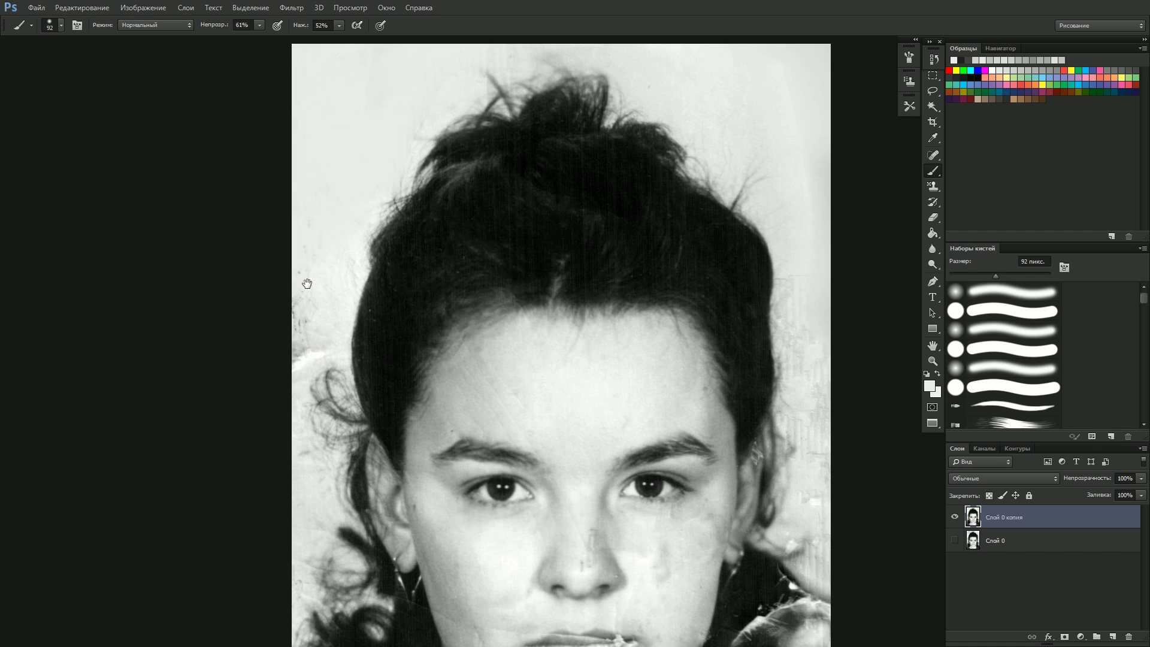
Whiten the lower background, then cover the white cracks in the lower-right hair with black.
{"action": "scroll", "coordinate": [300, 419], "scroll_direction": "down", "scroll_amount": 3}
{"action": "scroll", "coordinate": [587, 295], "scroll_direction": "right", "scroll_amount": 5}
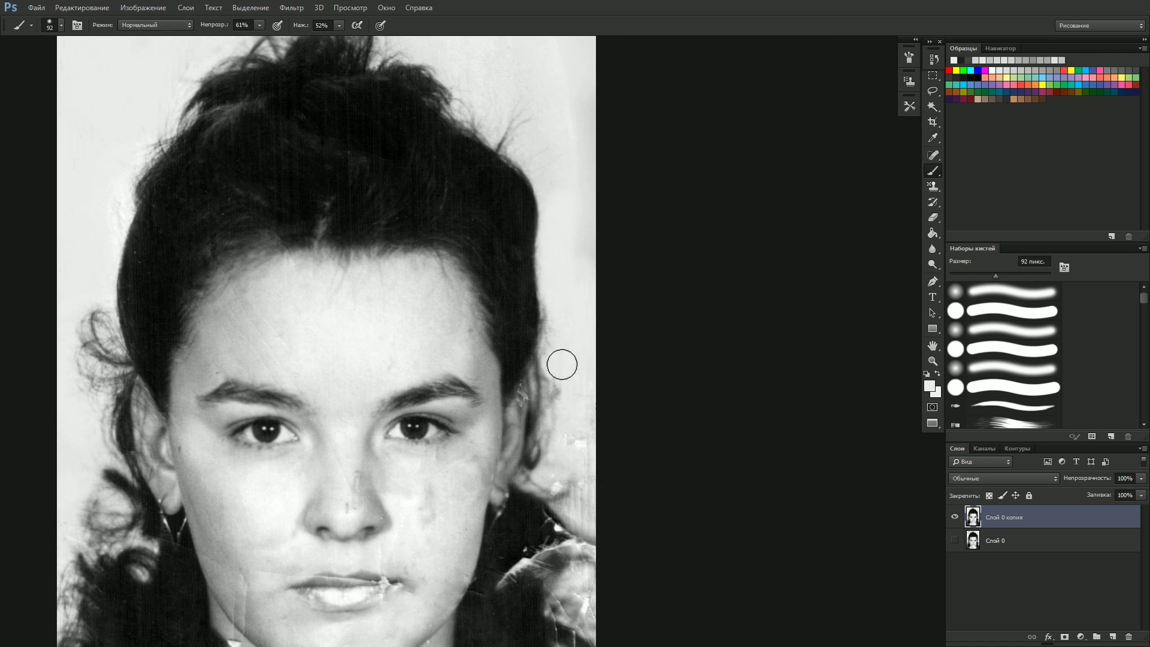
{"action": "scroll", "coordinate": [562, 383], "scroll_direction": "down", "scroll_amount": 2}
{"action": "scroll", "coordinate": [563, 383], "scroll_direction": "right", "scroll_amount": 2}
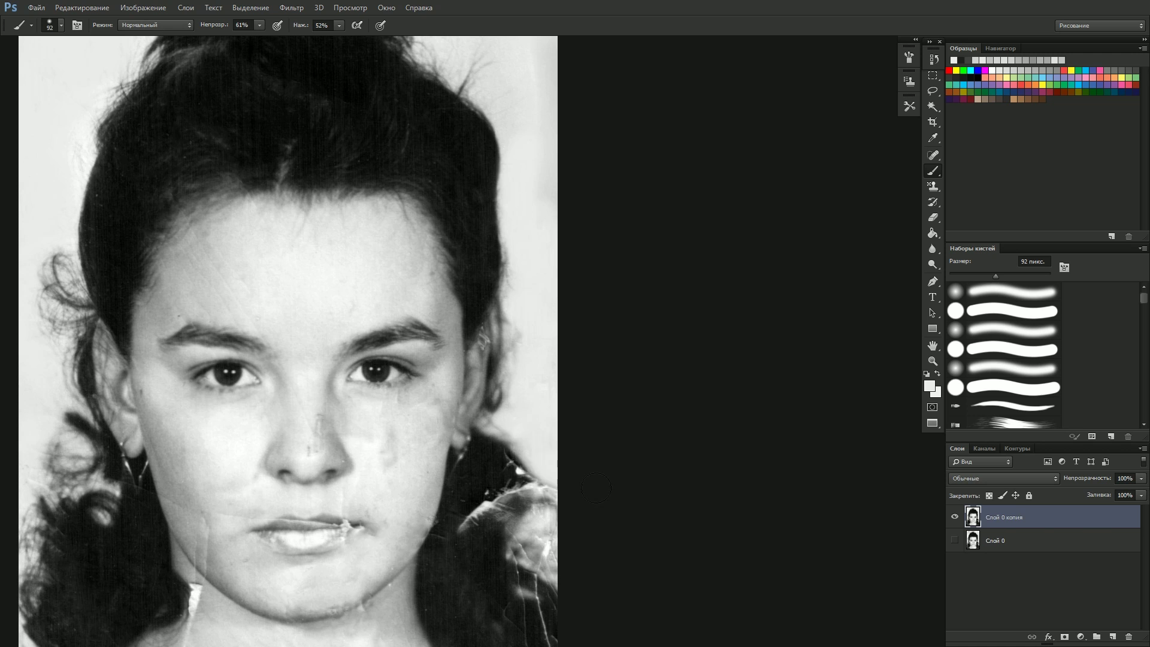
{"action": "scroll", "coordinate": [596, 488], "scroll_direction": "down", "scroll_amount": 5}
{"action": "mouse_move", "coordinate": [526, 462]}
{"action": "left_mouse_down"}
{"action": "mouse_move", "coordinate": [521, 333]}
{"action": "mouse_move", "coordinate": [530, 395]}
{"action": "left_mouse_up"}
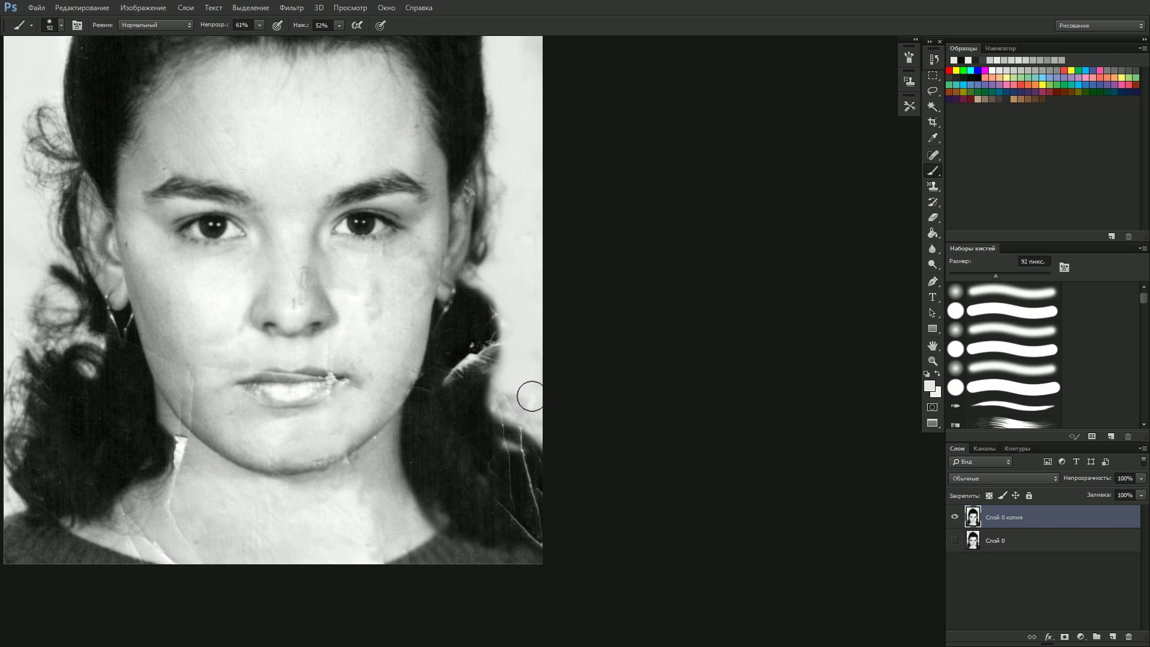
{"action": "key", "text": "x"}
{"action": "mouse_move", "coordinate": [516, 321]}
{"action": "left_mouse_down"}
{"action": "mouse_move", "coordinate": [451, 429]}
{"action": "mouse_move", "coordinate": [514, 444]}
{"action": "mouse_move", "coordinate": [502, 525]}
{"action": "mouse_move", "coordinate": [467, 364]}
{"action": "left_mouse_up"}
Return to white paint with a 200 px brush and zoom in further.
{"action": "scroll", "coordinate": [467, 365], "scroll_direction": "left", "scroll_amount": 4}
{"action": "scroll", "coordinate": [626, 403], "scroll_direction": "up", "scroll_amount": 6}
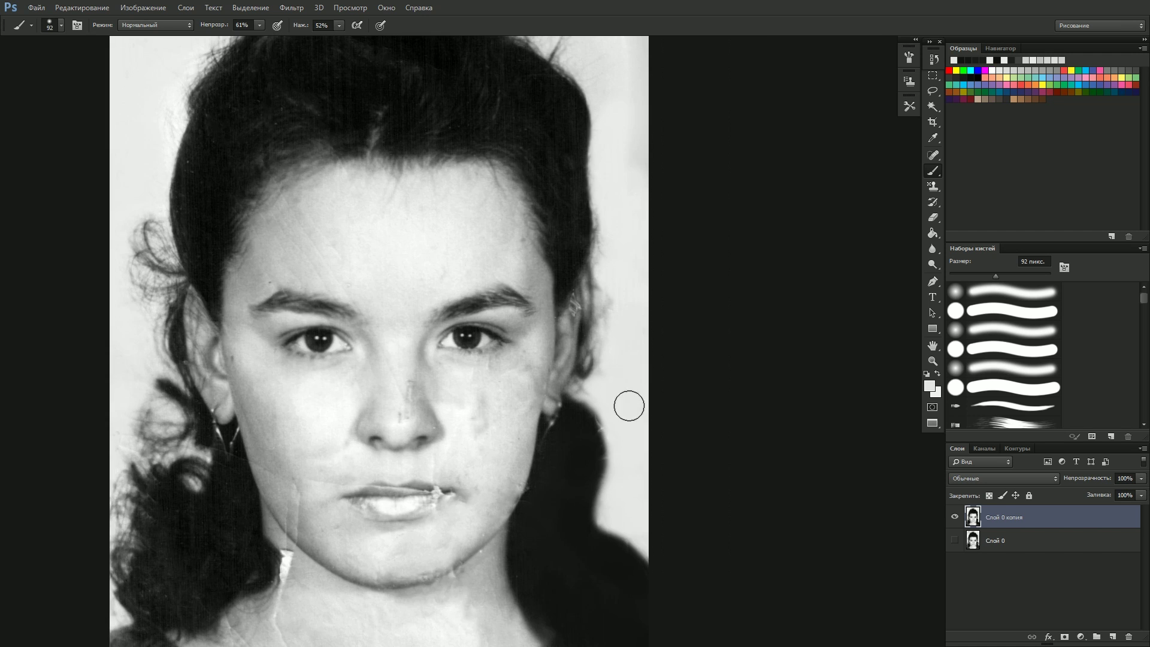
{"action": "scroll", "coordinate": [623, 276], "scroll_direction": "up", "scroll_amount": 5}
{"action": "key", "text": "x"}
{"action": "key", "text": "bracketright"}
{"action": "key", "text": "bracketright"}
{"action": "key", "text": "bracketright"}
{"action": "key", "text": "bracketright"}
{"action": "key", "text": "bracketright"}
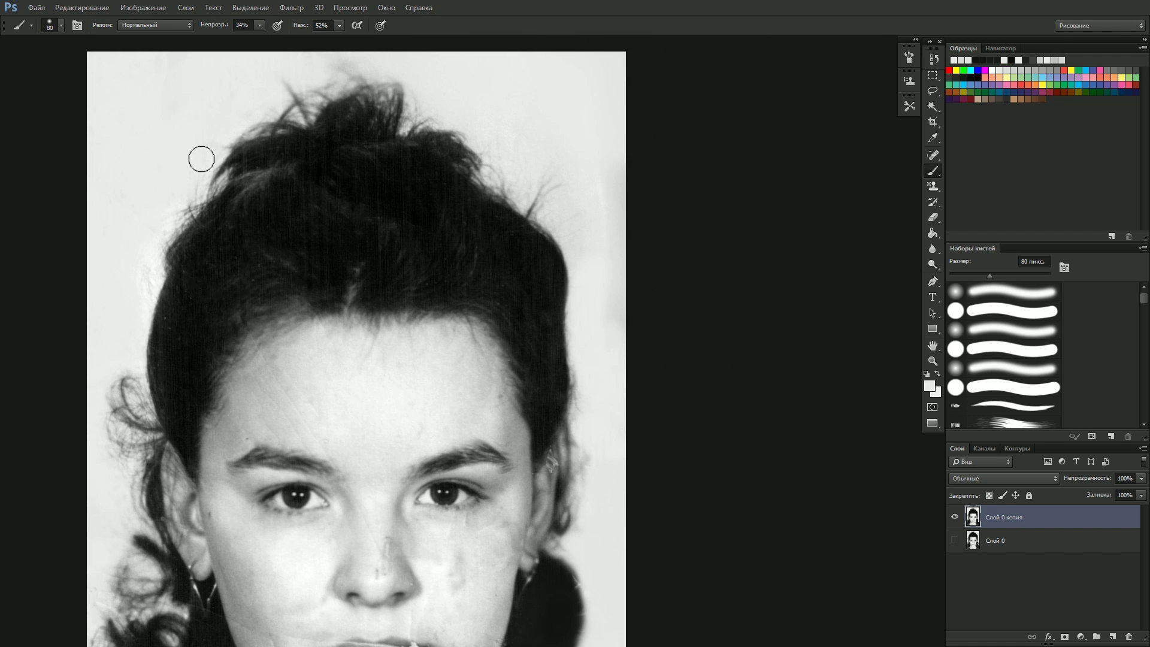
{"action": "key", "text": "ctrl+plus"}
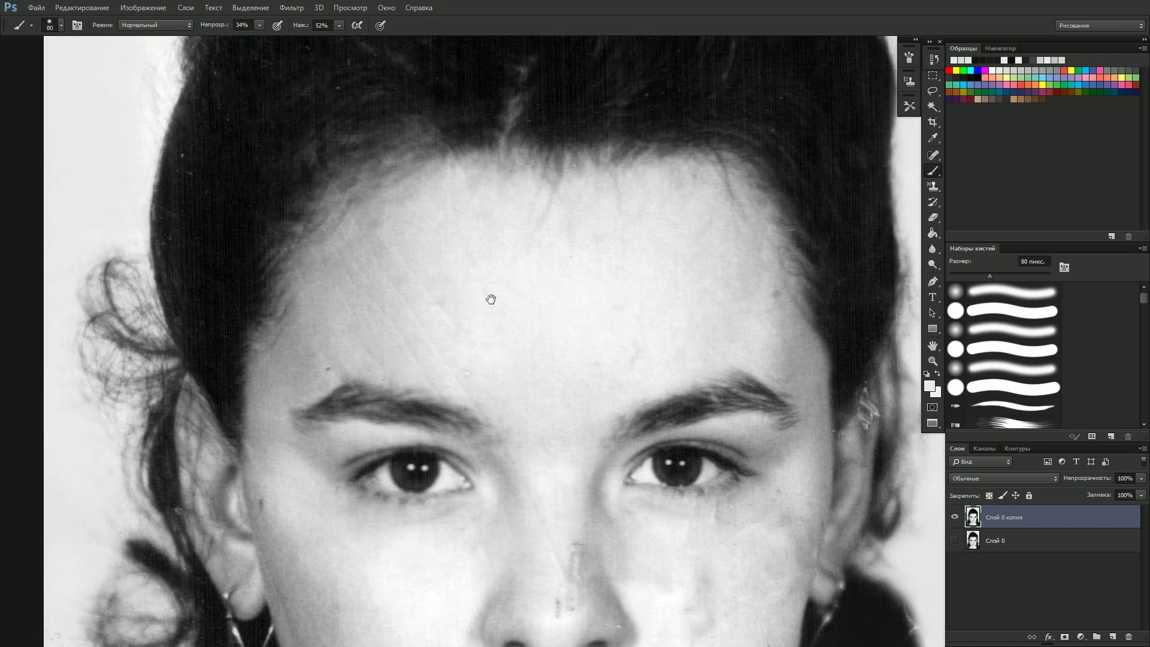
Spot-heal chin, cheek and lip-corner marks with a size 30 Spot Healing Brush.
{"action": "key", "text": "j"}
{"action": "key", "text": "bracketleft"}
{"action": "key", "text": "bracketleft"}
{"action": "key", "text": "bracketleft"}
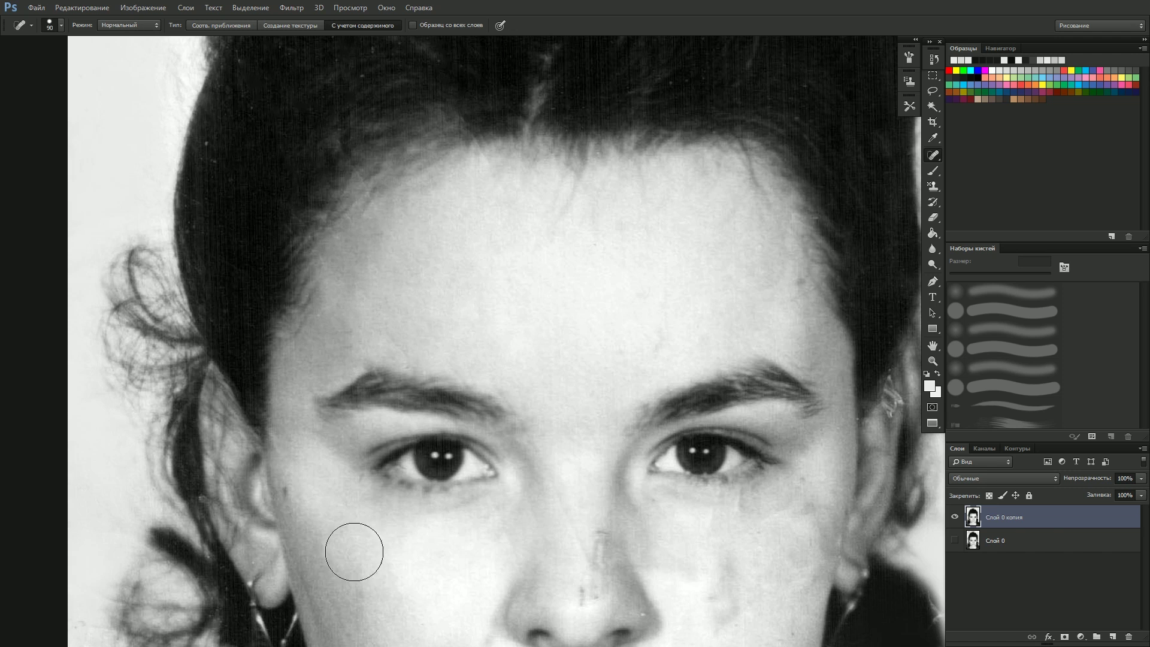
{"action": "scroll", "coordinate": [352, 546], "scroll_direction": "down", "scroll_amount": 6}
{"action": "mouse_move", "coordinate": [322, 452]}
{"action": "left_mouse_down"}
{"action": "mouse_move", "coordinate": [306, 506]}
{"action": "mouse_move", "coordinate": [342, 536]}
{"action": "left_mouse_up"}
{"action": "scroll", "coordinate": [342, 536], "scroll_direction": "down", "scroll_amount": 2}
{"action": "left_click_drag", "start_coordinate": [516, 545], "coordinate": [557, 527]}
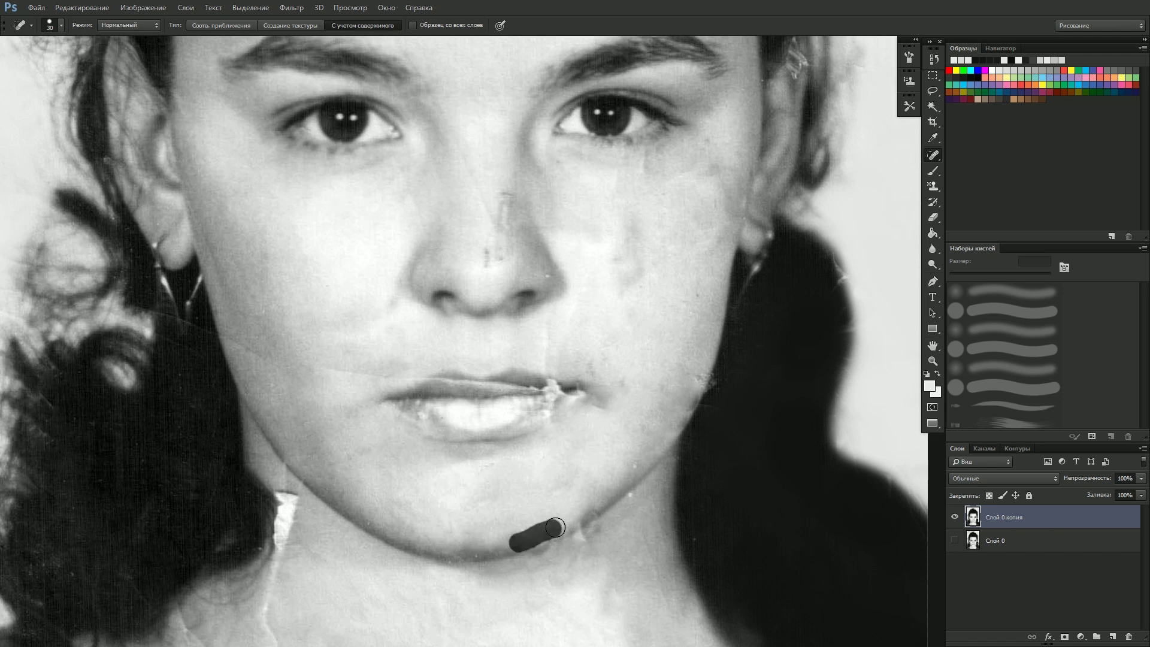
{"action": "left_click", "coordinate": [699, 362]}
{"action": "left_click_drag", "start_coordinate": [620, 238], "coordinate": [623, 281]}
{"action": "left_click_drag", "start_coordinate": [590, 361], "coordinate": [599, 386]}
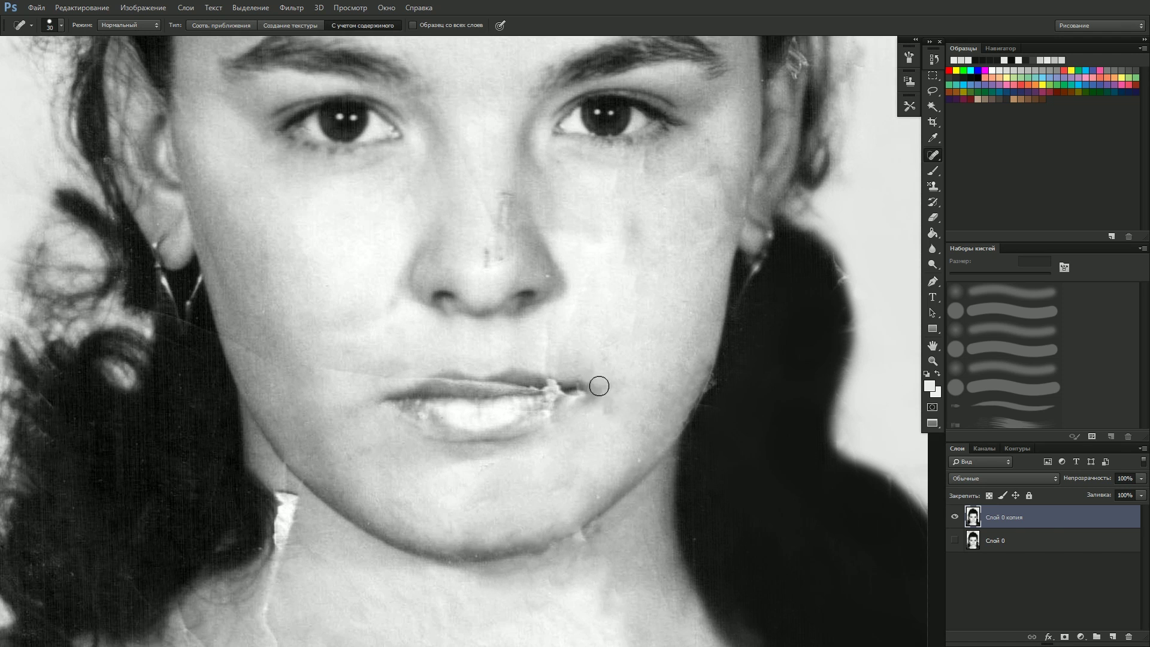
{"action": "left_click_drag", "start_coordinate": [386, 306], "coordinate": [352, 329]}
Heal the crease on the right cheek and the mark on the nose bridge.
{"action": "scroll", "coordinate": [492, 300], "scroll_direction": "up", "scroll_amount": 1}
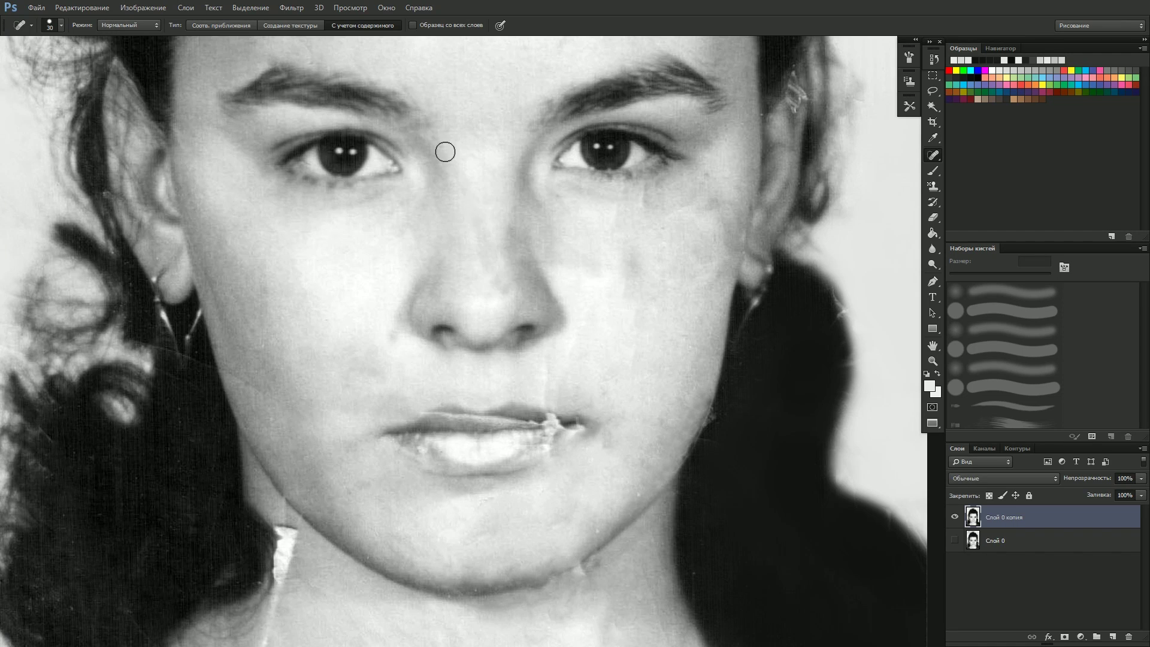
{"action": "scroll", "coordinate": [318, 222], "scroll_direction": "up", "scroll_amount": 4}
{"action": "scroll", "coordinate": [662, 289], "scroll_direction": "right", "scroll_amount": 3}
{"action": "scroll", "coordinate": [663, 290], "scroll_direction": "up", "scroll_amount": 2}
{"action": "scroll", "coordinate": [662, 290], "scroll_direction": "down", "scroll_amount": 1}
{"action": "left_click_drag", "start_coordinate": [659, 367], "coordinate": [638, 500]}
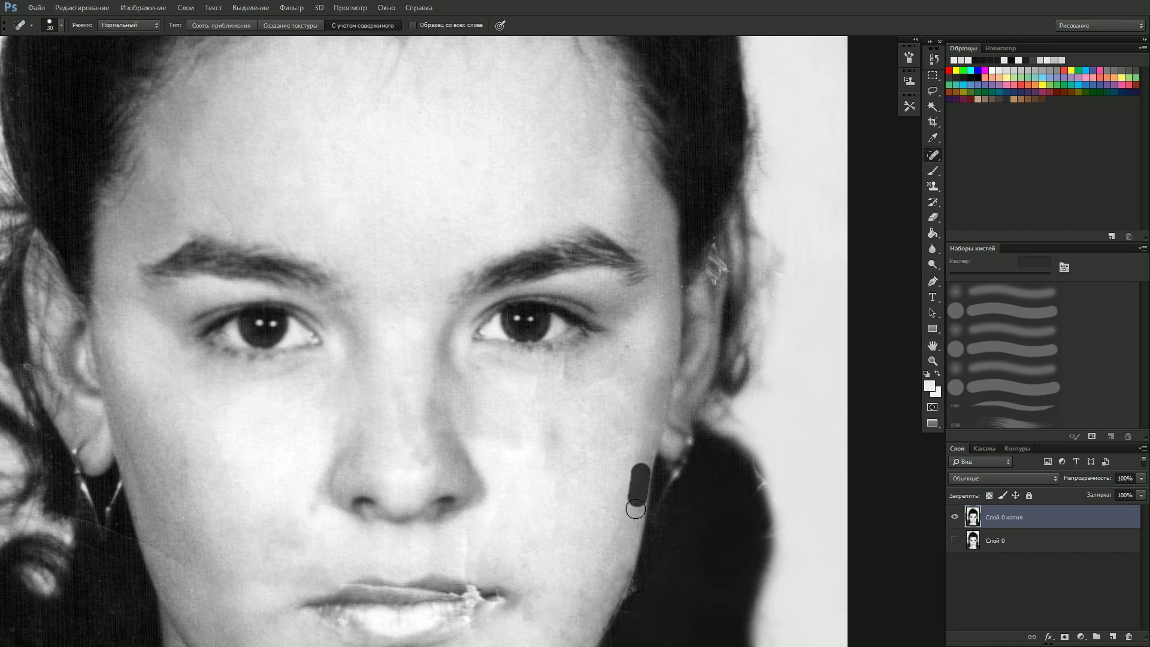
{"action": "mouse_move", "coordinate": [516, 420]}
{"action": "left_mouse_down"}
{"action": "mouse_move", "coordinate": [516, 457]}
{"action": "mouse_move", "coordinate": [479, 491]}
{"action": "left_mouse_up"}
{"action": "scroll", "coordinate": [508, 246], "scroll_direction": "up", "scroll_amount": 5}
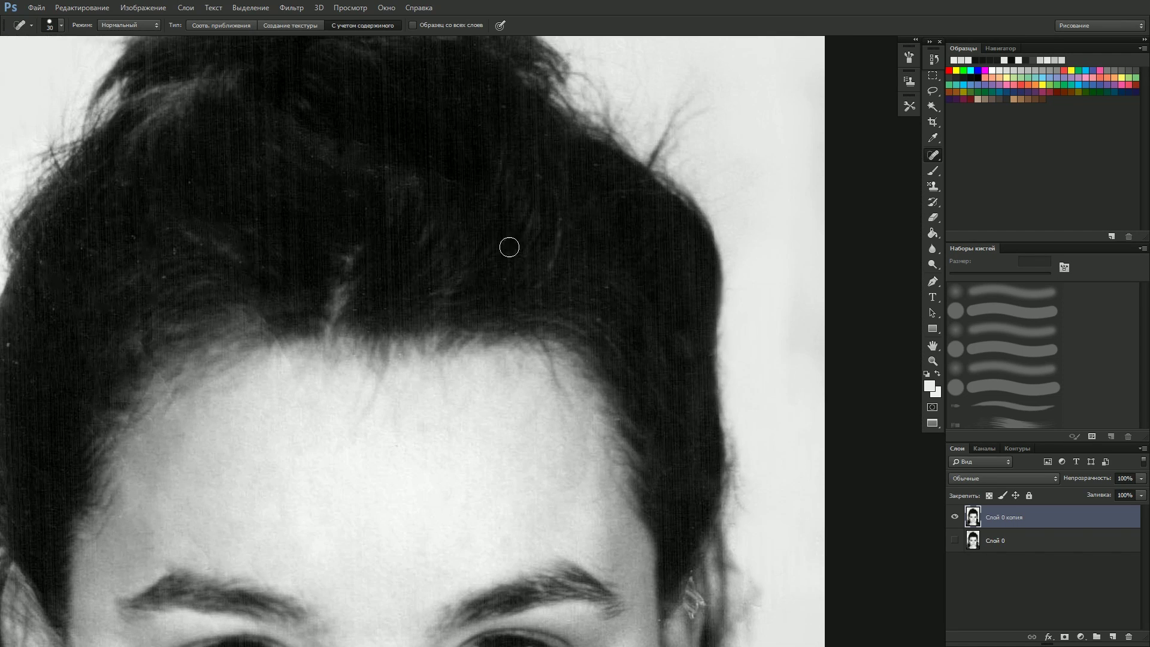
{"action": "scroll", "coordinate": [267, 379], "scroll_direction": "left", "scroll_amount": 2}
{"action": "scroll", "coordinate": [467, 210], "scroll_direction": "right", "scroll_amount": 3}
{"action": "scroll", "coordinate": [484, 311], "scroll_direction": "down", "scroll_amount": 7}
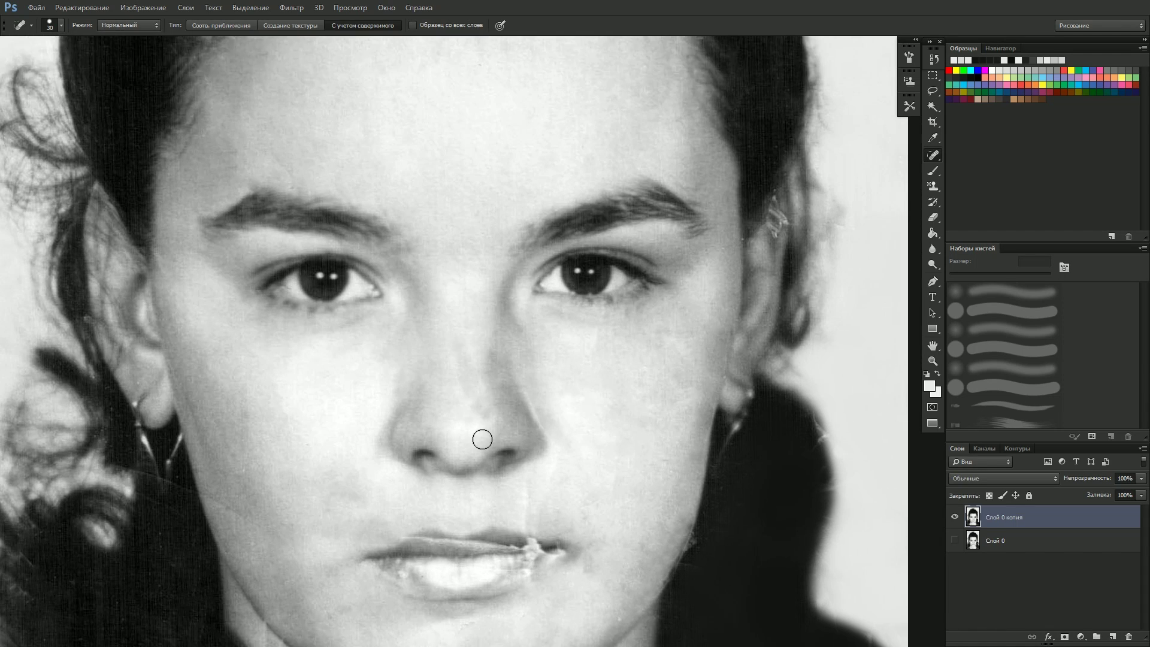
{"action": "scroll", "coordinate": [481, 439], "scroll_direction": "down", "scroll_amount": 1}
{"action": "left_click_drag", "start_coordinate": [483, 354], "coordinate": [487, 307]}
Heal the remaining small marks along the jaw, hair and neck.
{"action": "scroll", "coordinate": [477, 407], "scroll_direction": "down", "scroll_amount": 5}
{"action": "left_click_drag", "start_coordinate": [566, 479], "coordinate": [491, 491]}
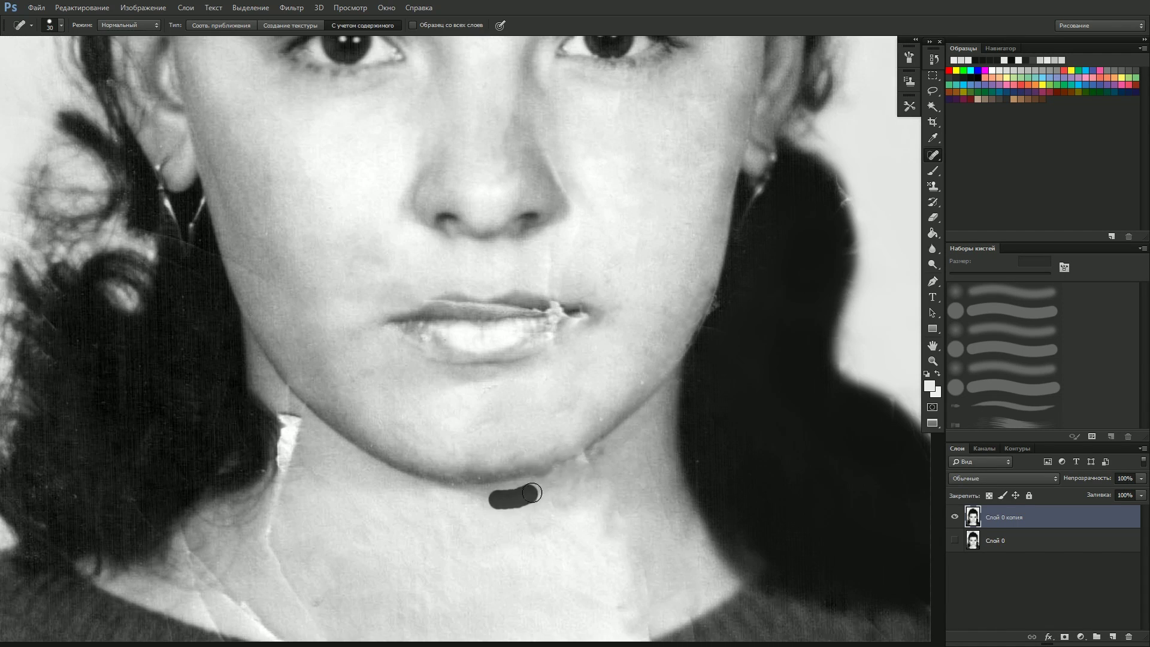
{"action": "scroll", "coordinate": [699, 331], "scroll_direction": "right", "scroll_amount": 1}
{"action": "scroll", "coordinate": [791, 419], "scroll_direction": "right", "scroll_amount": 2}
{"action": "scroll", "coordinate": [586, 380], "scroll_direction": "down", "scroll_amount": 4}
{"action": "scroll", "coordinate": [585, 380], "scroll_direction": "left", "scroll_amount": 1}
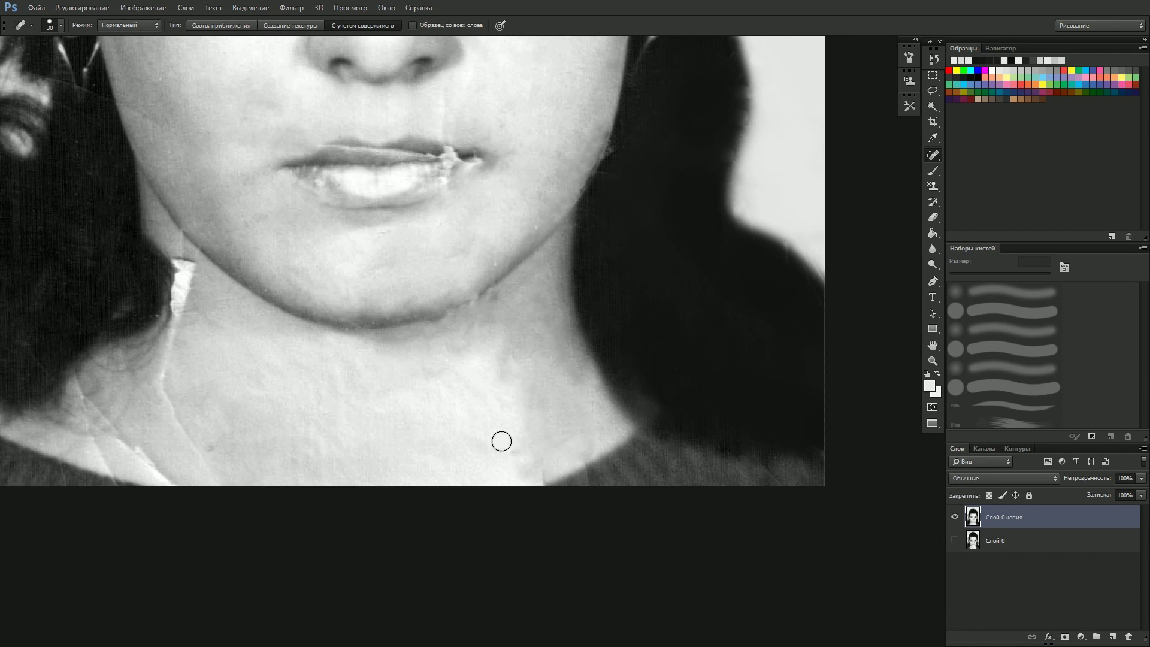
{"action": "scroll", "coordinate": [428, 447], "scroll_direction": "left", "scroll_amount": 4}
{"action": "scroll", "coordinate": [389, 425], "scroll_direction": "down", "scroll_amount": 1}
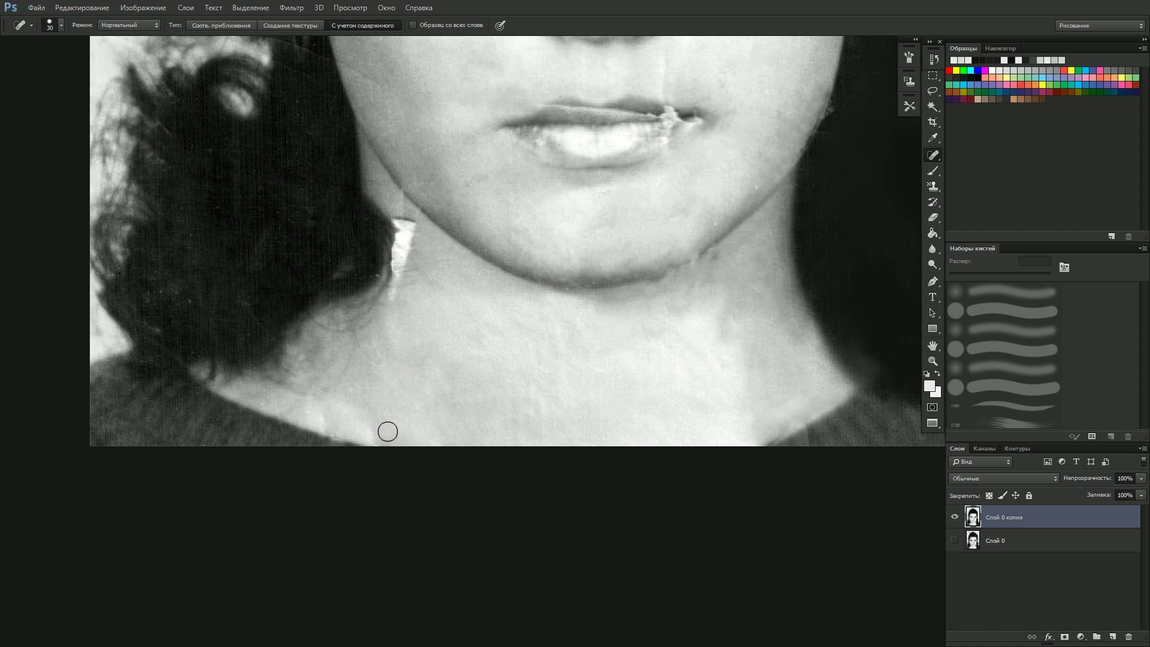
{"action": "left_click_drag", "start_coordinate": [390, 191], "coordinate": [424, 254]}
{"action": "scroll", "coordinate": [420, 326], "scroll_direction": "up", "scroll_amount": 6}
{"action": "scroll", "coordinate": [419, 326], "scroll_direction": "right", "scroll_amount": 2}
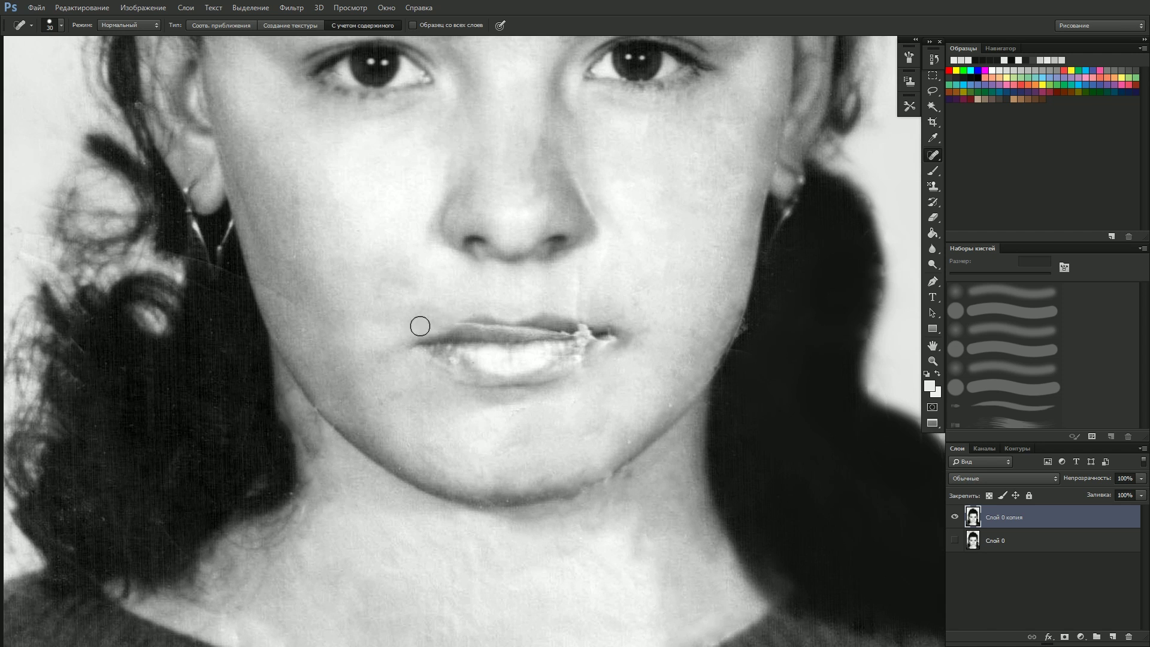
{"action": "scroll", "coordinate": [474, 314], "scroll_direction": "up", "scroll_amount": 3}
Darken the lip corners and upper lip with faint brush strokes.
{"action": "key", "text": "b"}
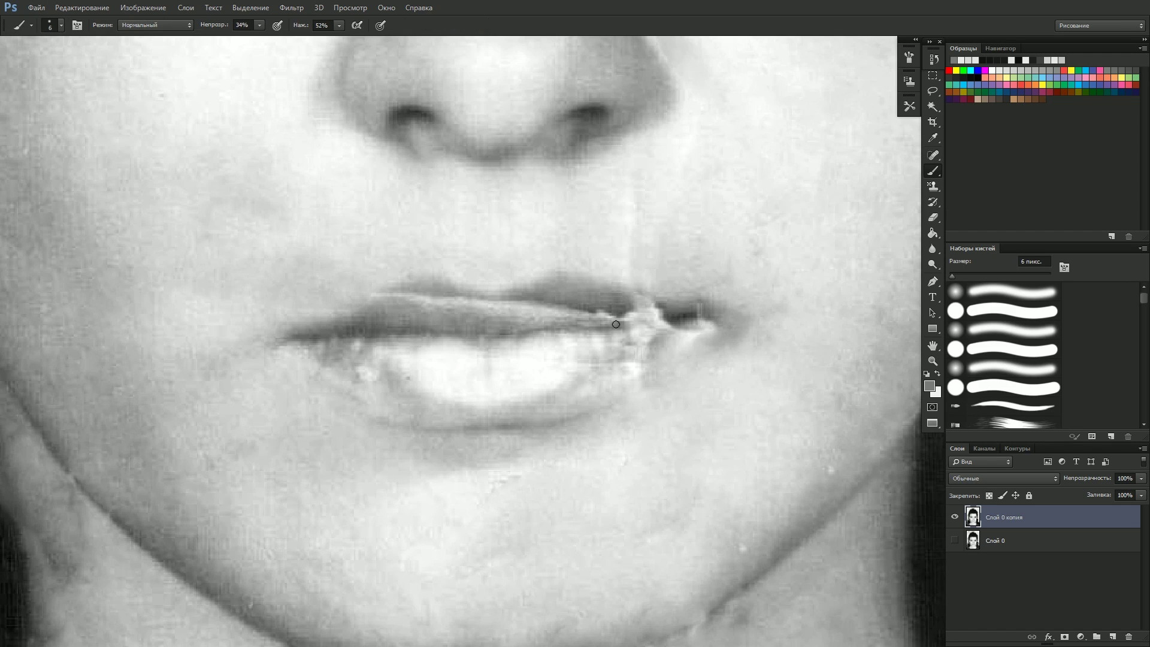
{"action": "left_click_drag", "start_coordinate": [640, 303], "coordinate": [661, 311]}
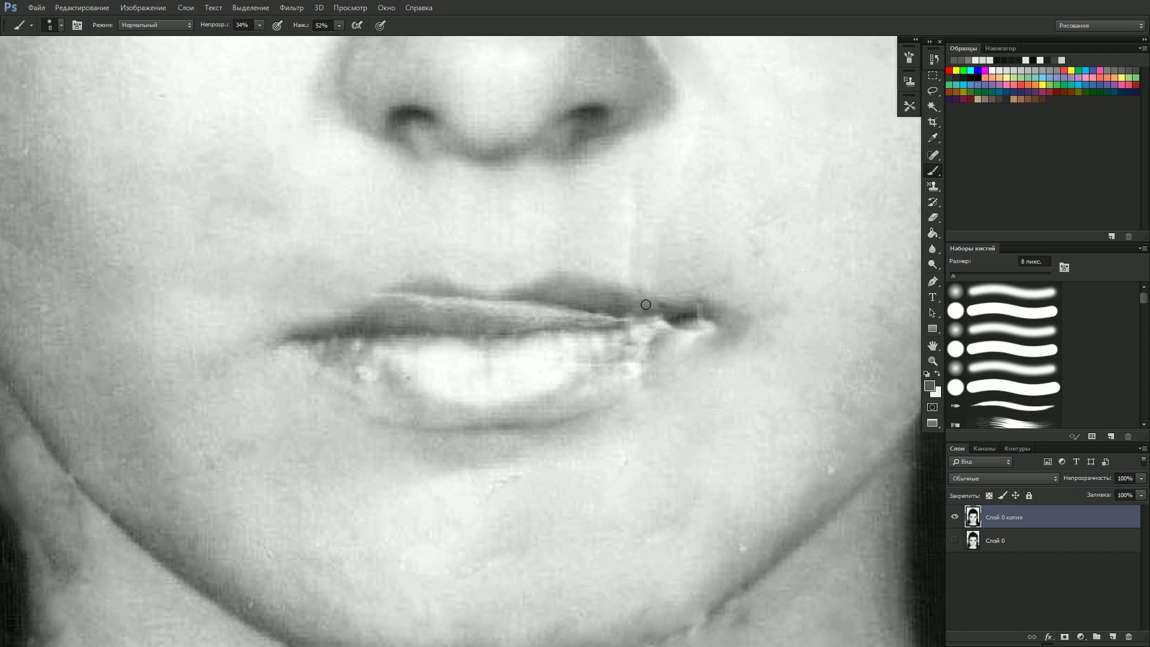
{"action": "mouse_move", "coordinate": [515, 306]}
{"action": "left_mouse_down"}
{"action": "mouse_move", "coordinate": [542, 312]}
{"action": "mouse_move", "coordinate": [426, 303]}
{"action": "mouse_move", "coordinate": [491, 316]}
{"action": "mouse_move", "coordinate": [450, 307]}
{"action": "left_mouse_up"}
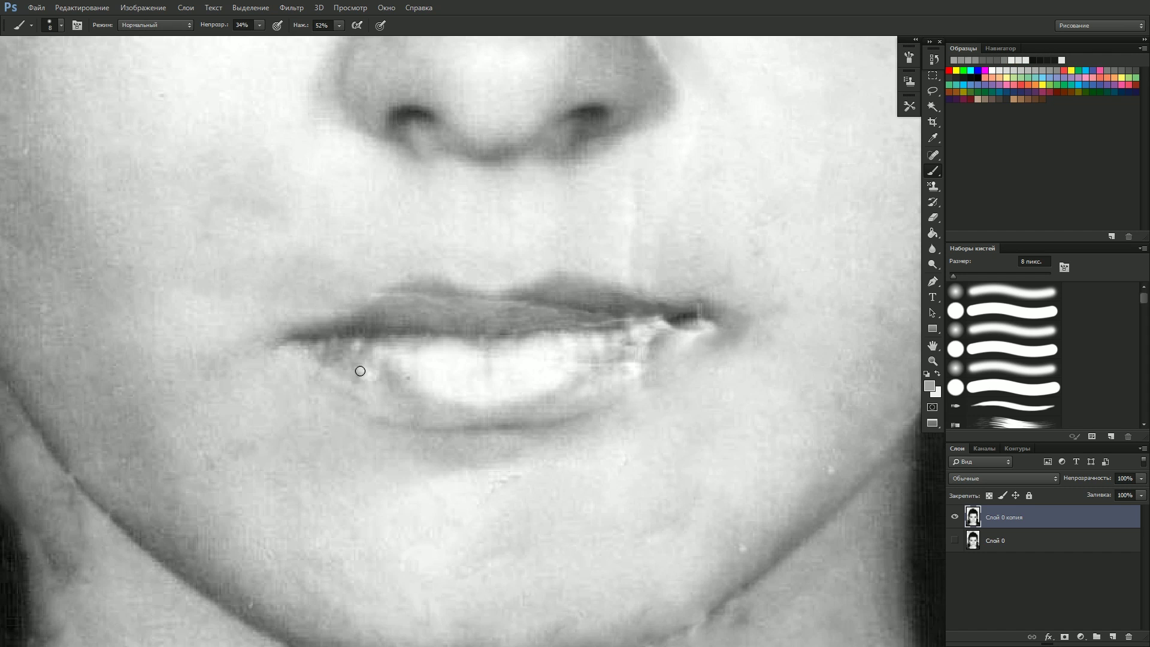
{"action": "scroll", "coordinate": [333, 333], "scroll_direction": "right", "scroll_amount": 3}
{"action": "key", "text": "x"}
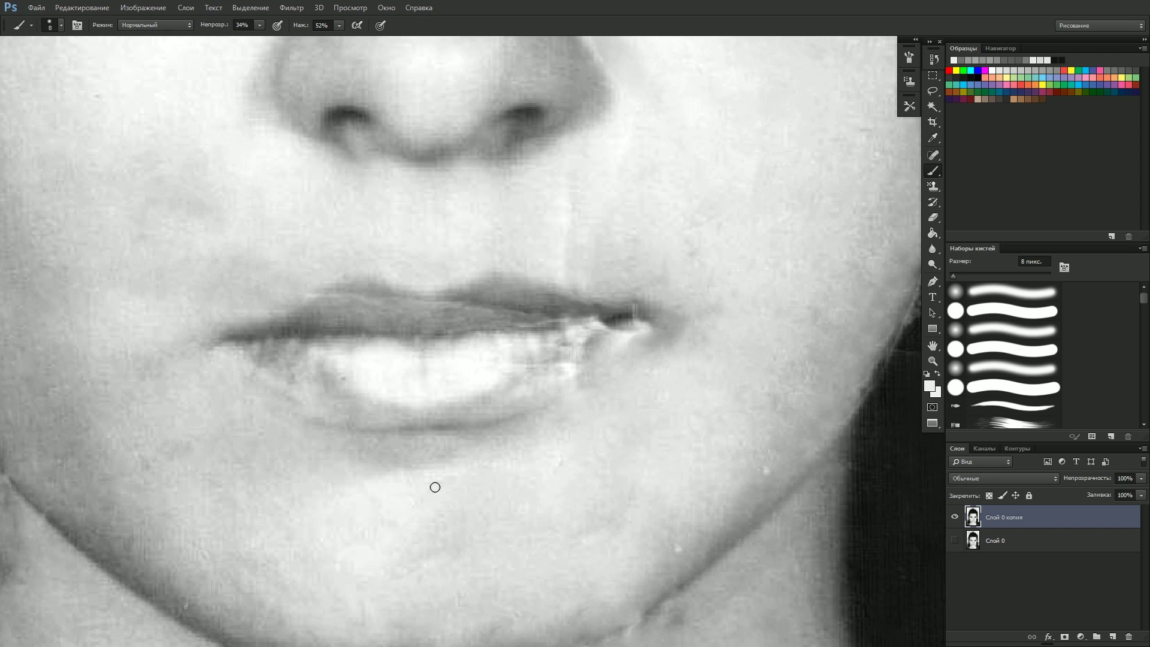
{"action": "scroll", "coordinate": [419, 449], "scroll_direction": "up", "scroll_amount": 4}
{"action": "scroll", "coordinate": [384, 402], "scroll_direction": "left", "scroll_amount": 3}
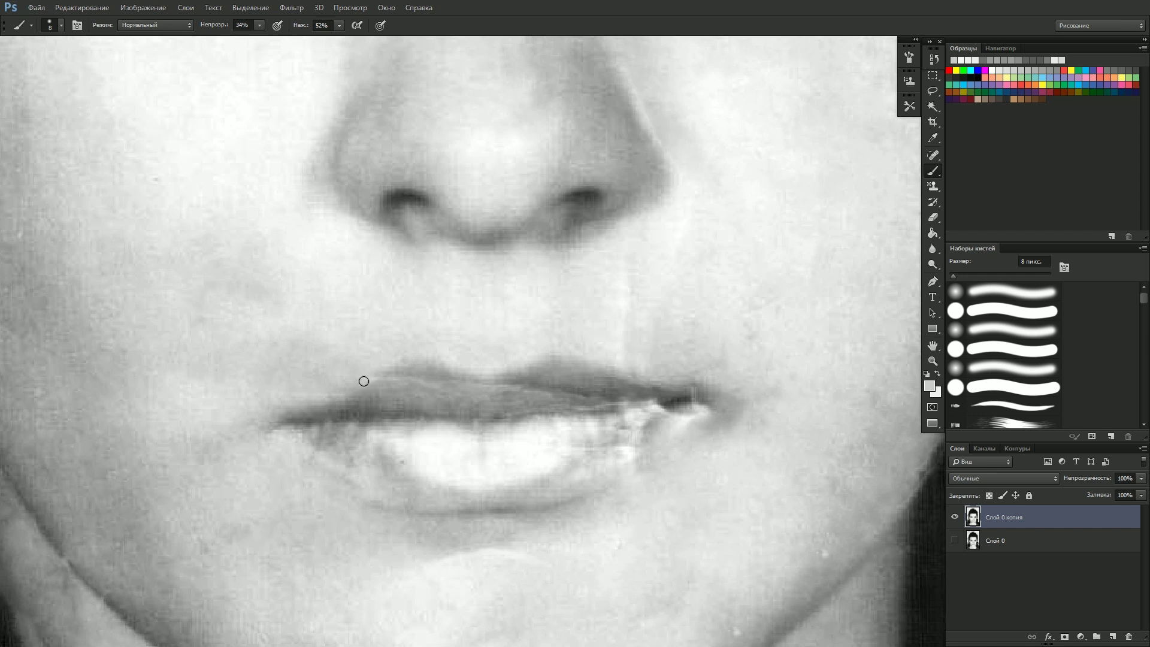
{"action": "mouse_move", "coordinate": [665, 400]}
{"action": "left_mouse_down"}
{"action": "mouse_move", "coordinate": [577, 411]}
{"action": "mouse_move", "coordinate": [564, 398]}
{"action": "left_mouse_up"}
At 52% opacity, darken the upper lip and paint sampled dark tones along the mouth line.
{"action": "scroll", "coordinate": [474, 437], "scroll_direction": "up", "scroll_amount": 1}
{"action": "key", "text": "5"}
{"action": "key", "text": "2"}
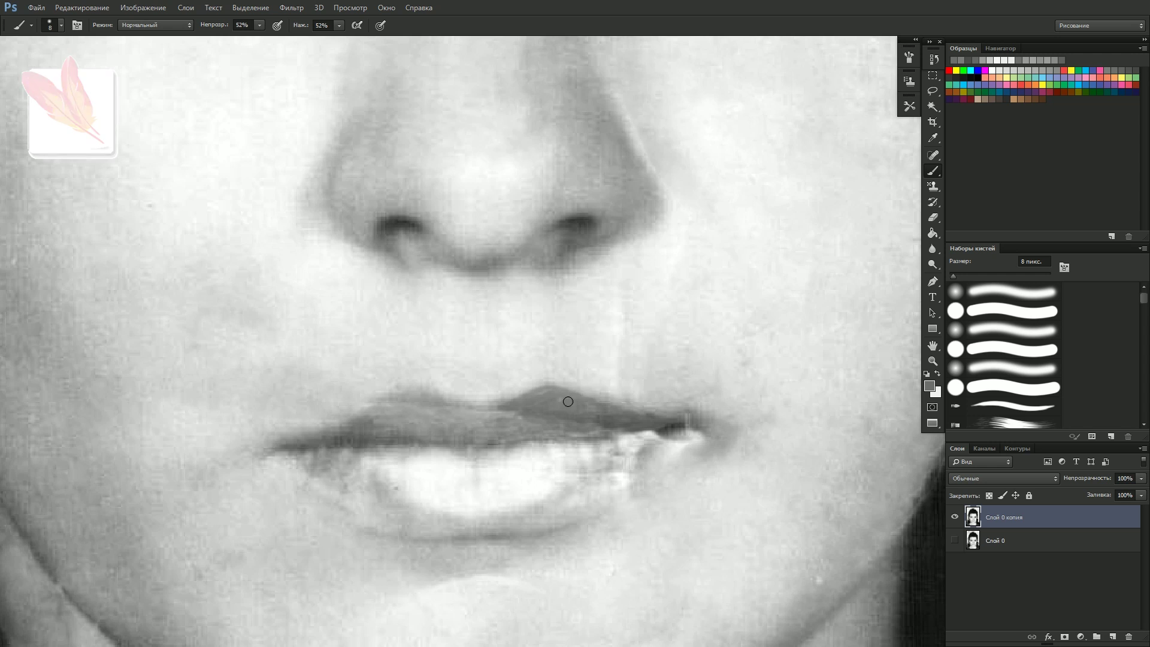
{"action": "mouse_move", "coordinate": [449, 403]}
{"action": "left_mouse_down"}
{"action": "mouse_move", "coordinate": [379, 413]}
{"action": "mouse_move", "coordinate": [451, 410]}
{"action": "mouse_move", "coordinate": [407, 401]}
{"action": "left_mouse_up"}
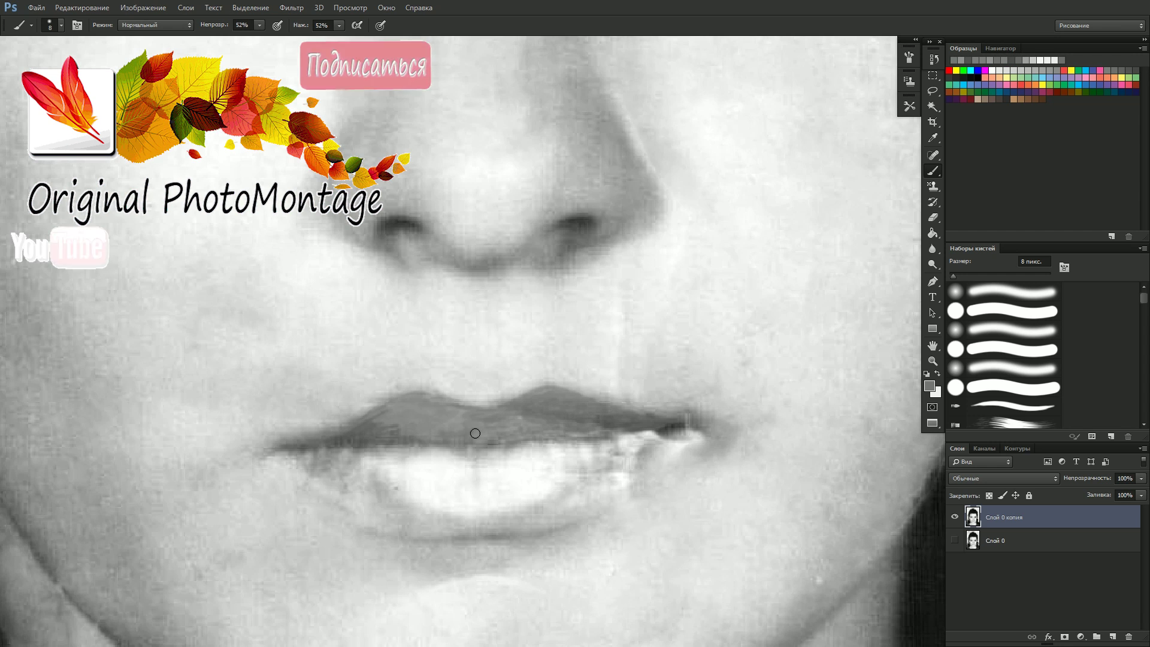
{"action": "left_click_drag", "start_coordinate": [575, 418], "coordinate": [538, 422]}
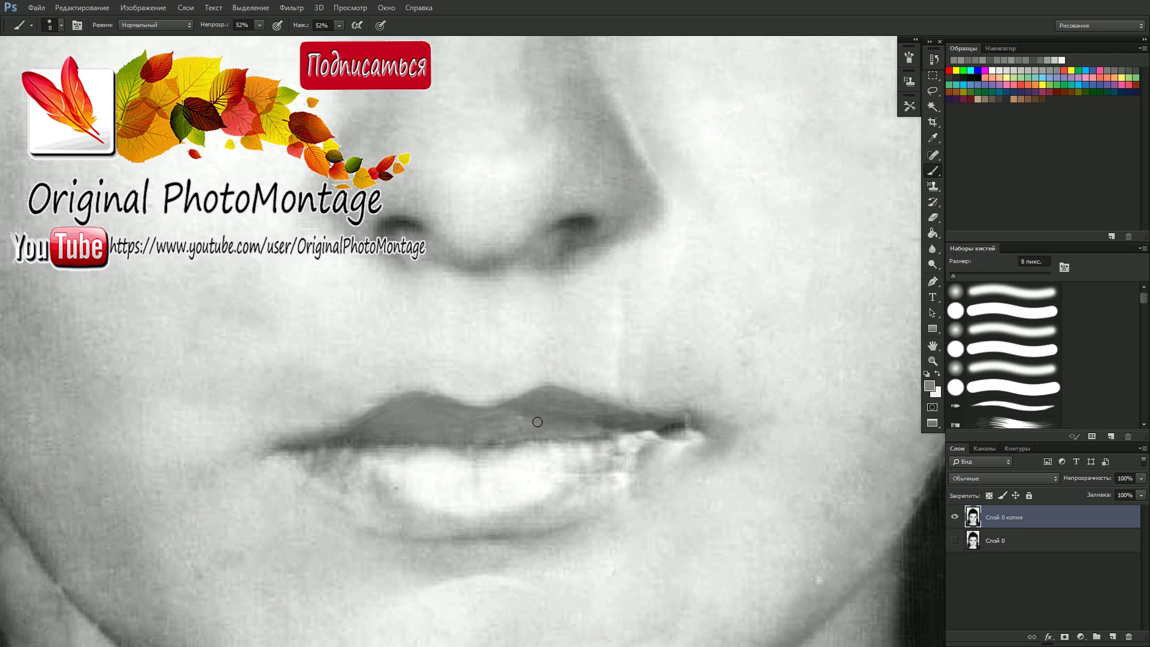
{"action": "left_click", "coordinate": [514, 424], "text": "alt"}
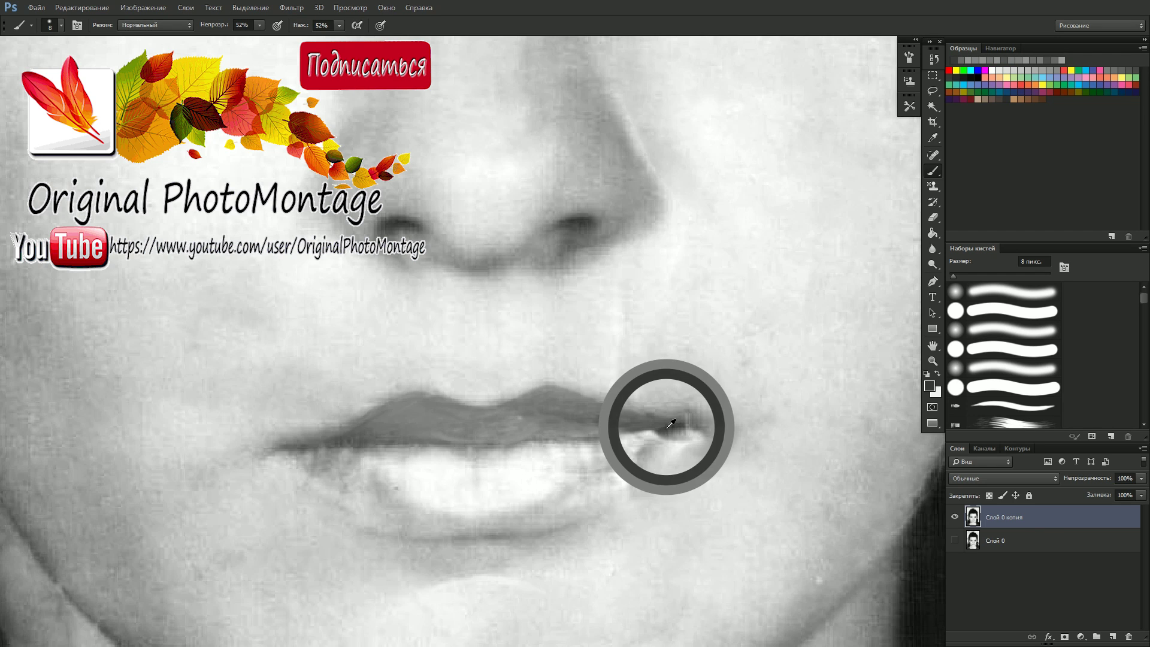
{"action": "left_click_drag", "start_coordinate": [289, 449], "coordinate": [355, 443]}
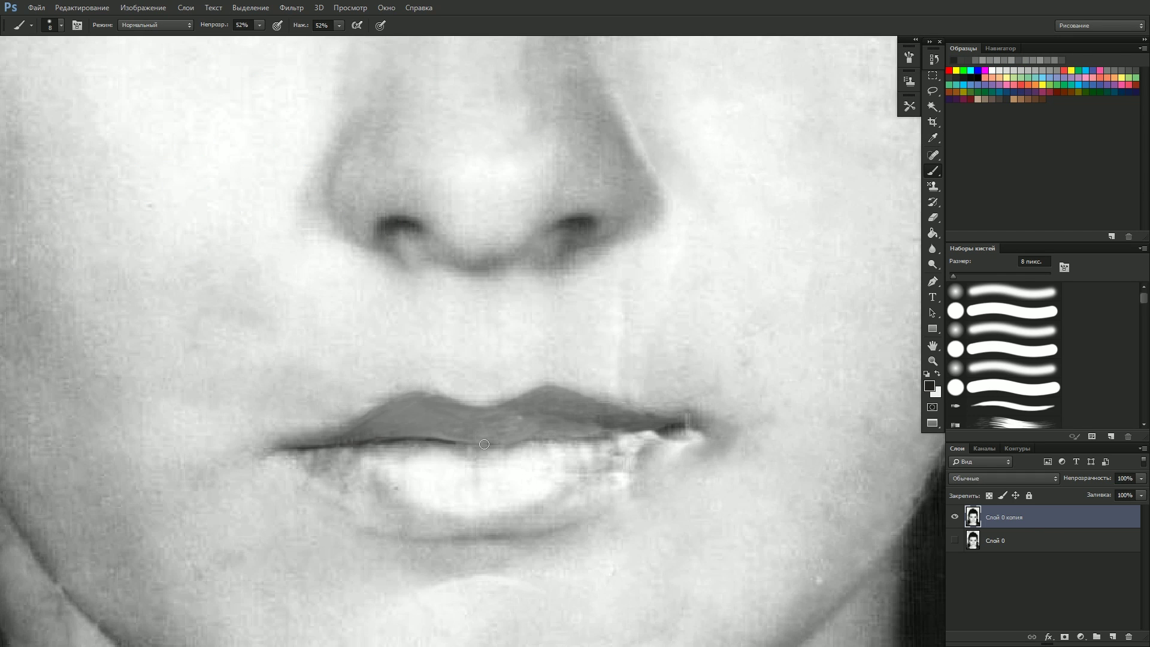
{"action": "left_click", "coordinate": [676, 421]}
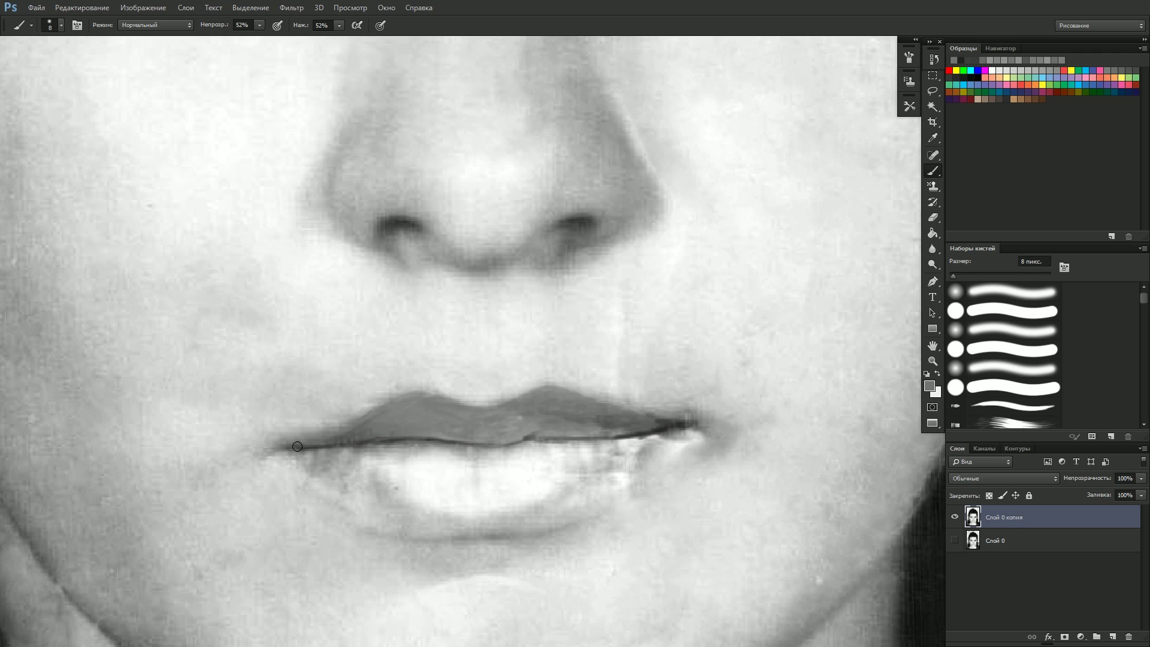
{"action": "left_click_drag", "start_coordinate": [655, 422], "coordinate": [613, 430]}
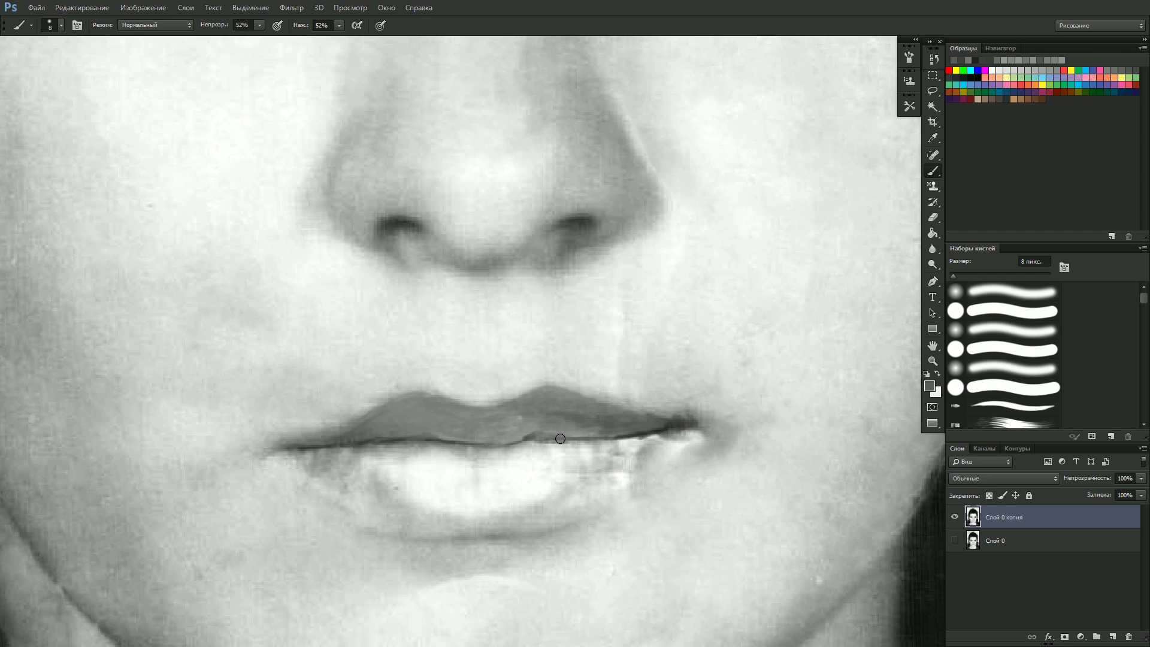
{"action": "left_click", "coordinate": [515, 446], "text": "alt"}
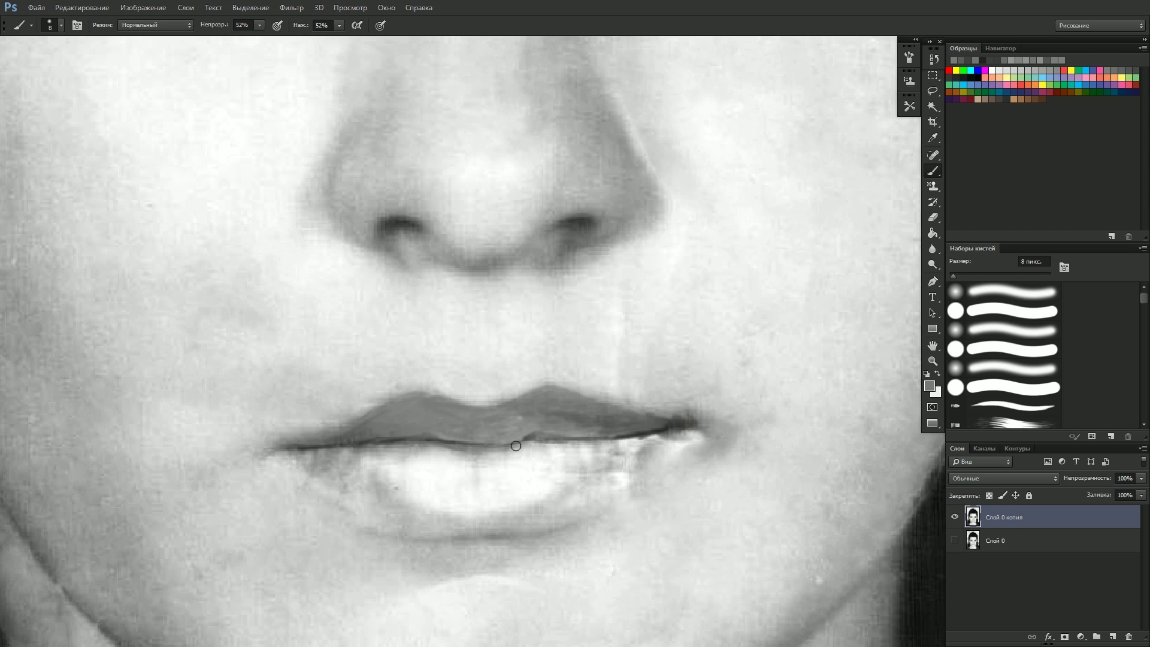
Lighten the lower lip's dark streaks and paint a darker lower-lip outline using sampled greys.
{"action": "left_click", "coordinate": [616, 470], "text": "alt"}
{"action": "left_click_drag", "start_coordinate": [617, 470], "coordinate": [641, 441]}
{"action": "left_click", "coordinate": [302, 462], "text": "alt"}
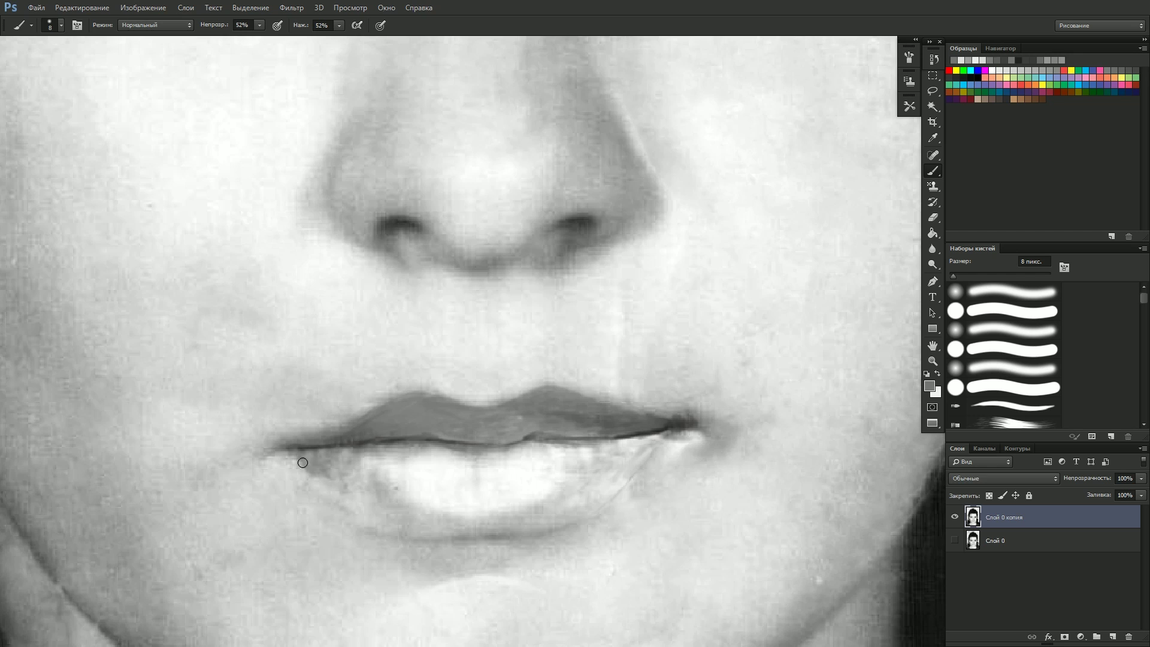
{"action": "left_click_drag", "start_coordinate": [378, 526], "coordinate": [419, 539]}
{"action": "left_click", "coordinate": [306, 465], "text": "alt"}
{"action": "left_click_drag", "start_coordinate": [306, 465], "coordinate": [450, 536]}
{"action": "left_click", "coordinate": [490, 531], "text": "alt"}
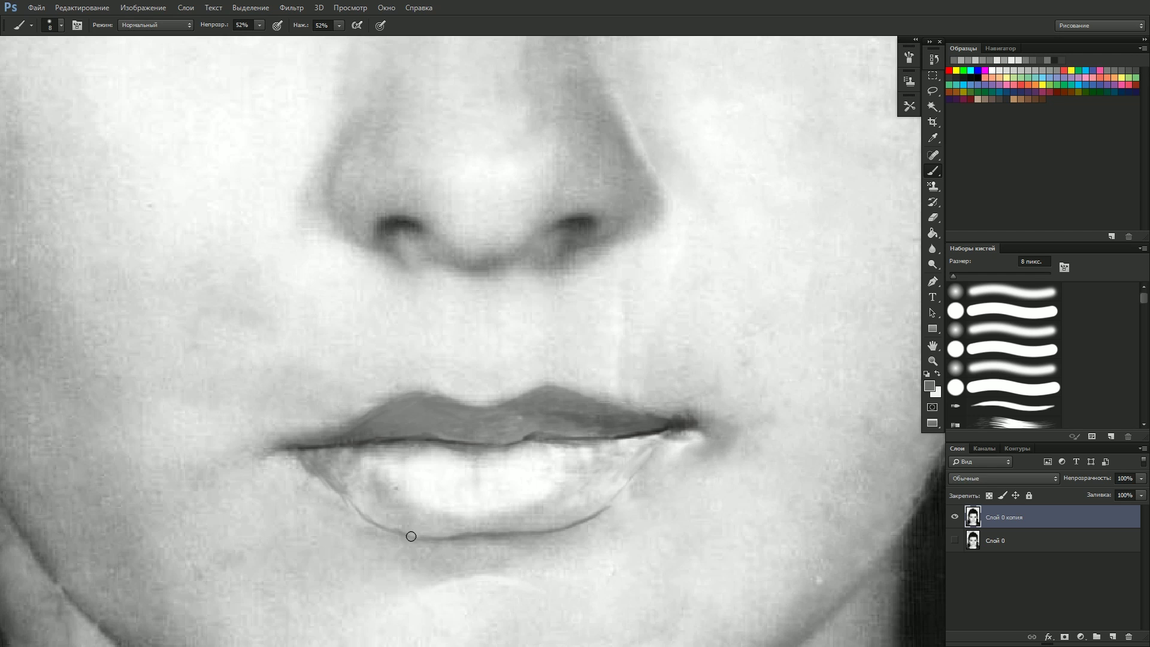
{"action": "left_click", "coordinate": [370, 413], "text": "alt"}
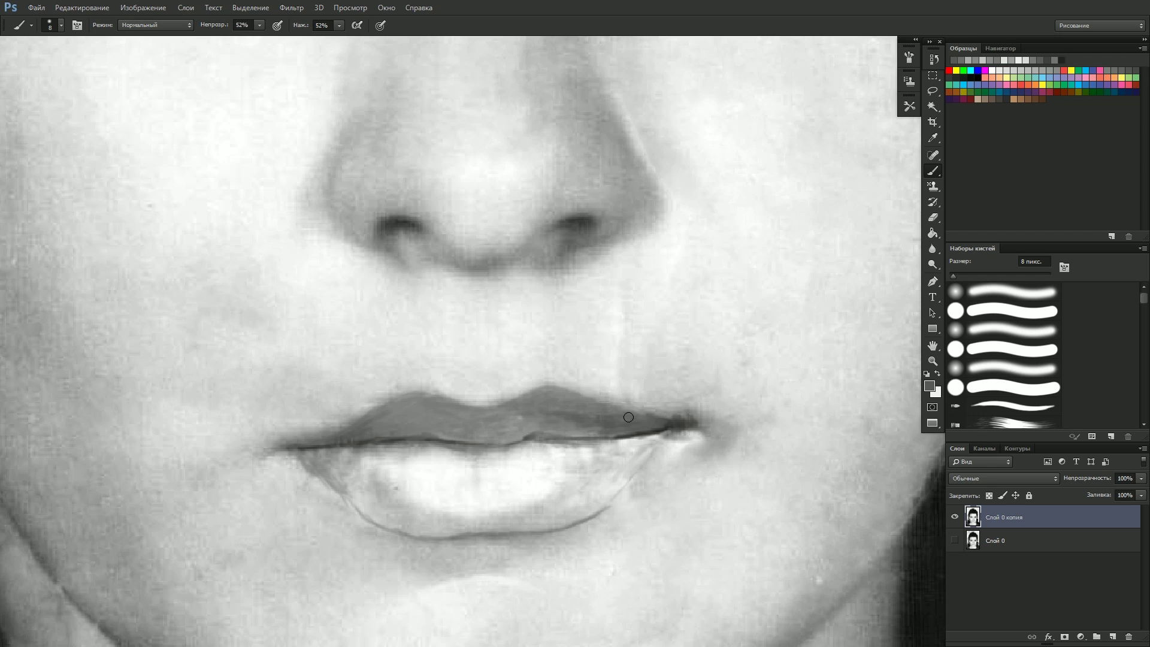
{"action": "left_click", "coordinate": [418, 510], "text": "alt"}
{"action": "left_click", "coordinate": [439, 473], "text": "alt"}
{"action": "left_click", "coordinate": [576, 467], "text": "alt"}
{"action": "left_click_drag", "start_coordinate": [576, 467], "coordinate": [616, 474]}
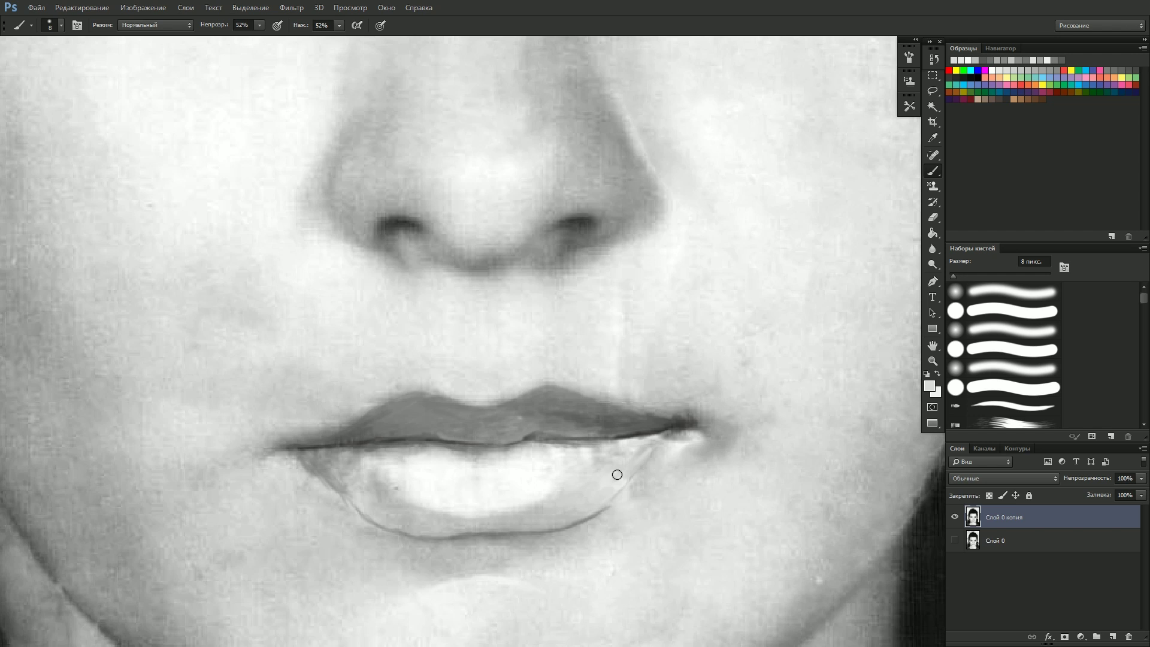
{"action": "left_click", "coordinate": [649, 443], "text": "alt"}
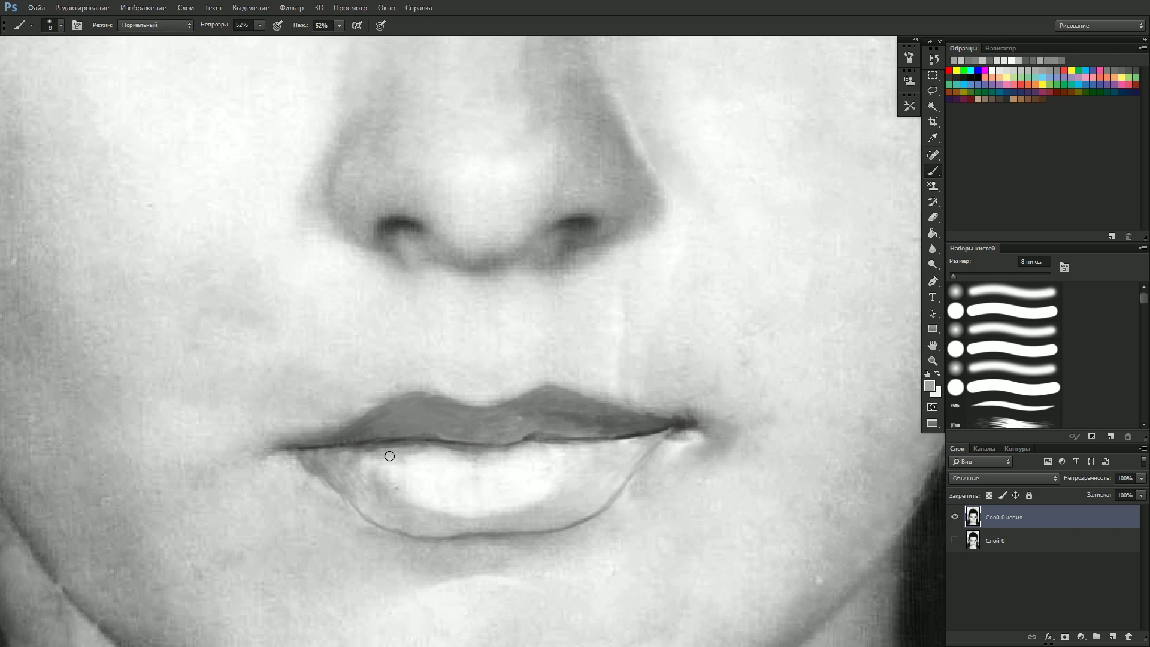
Soften the lip edges, repaint light upper-lip patches grey, and hide the layer to compare.
{"action": "key", "text": "r"}
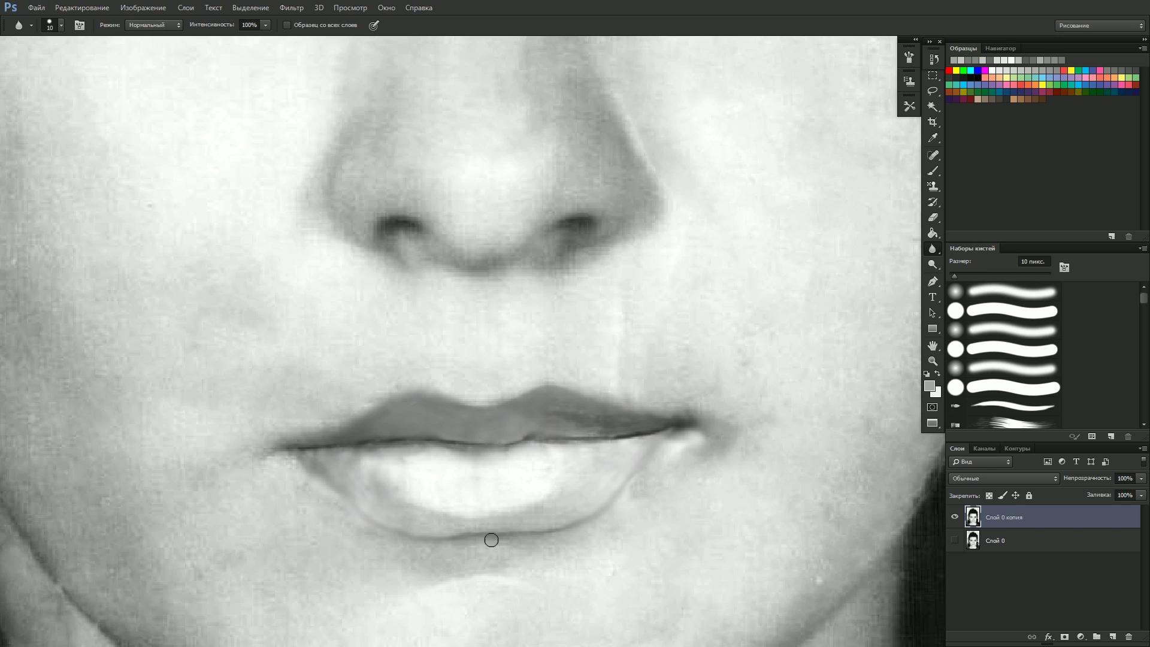
{"action": "left_click", "coordinate": [933, 173]}
{"action": "key", "text": "x"}
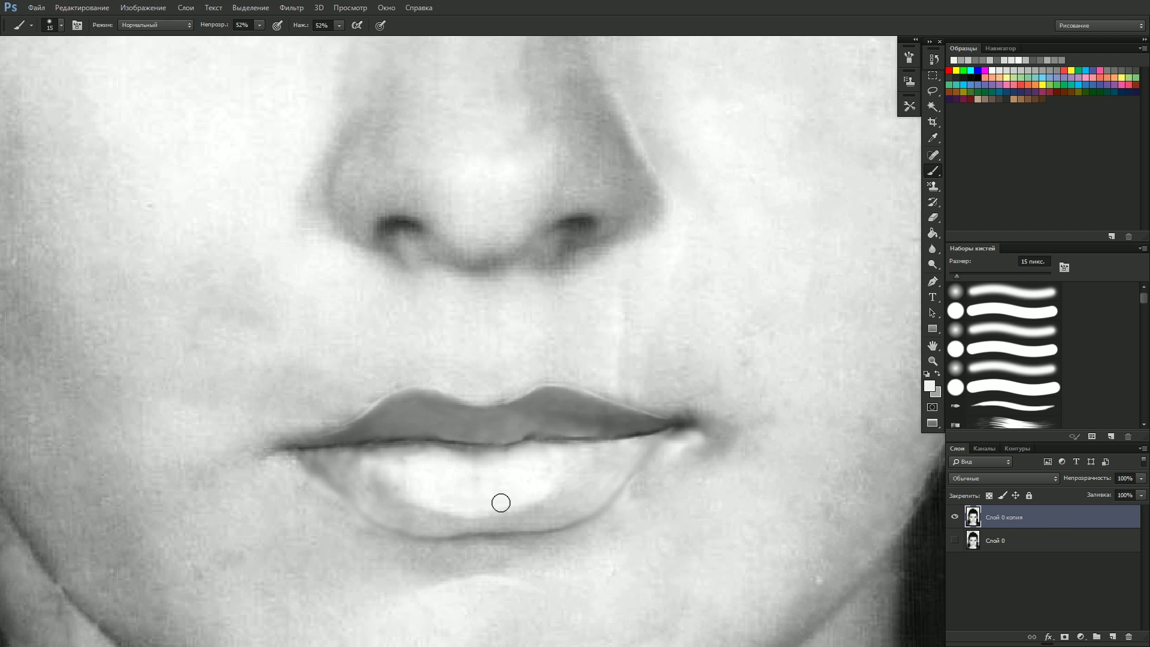
{"action": "left_click", "coordinate": [441, 431], "text": "alt"}
{"action": "left_click", "coordinate": [526, 423], "text": "alt"}
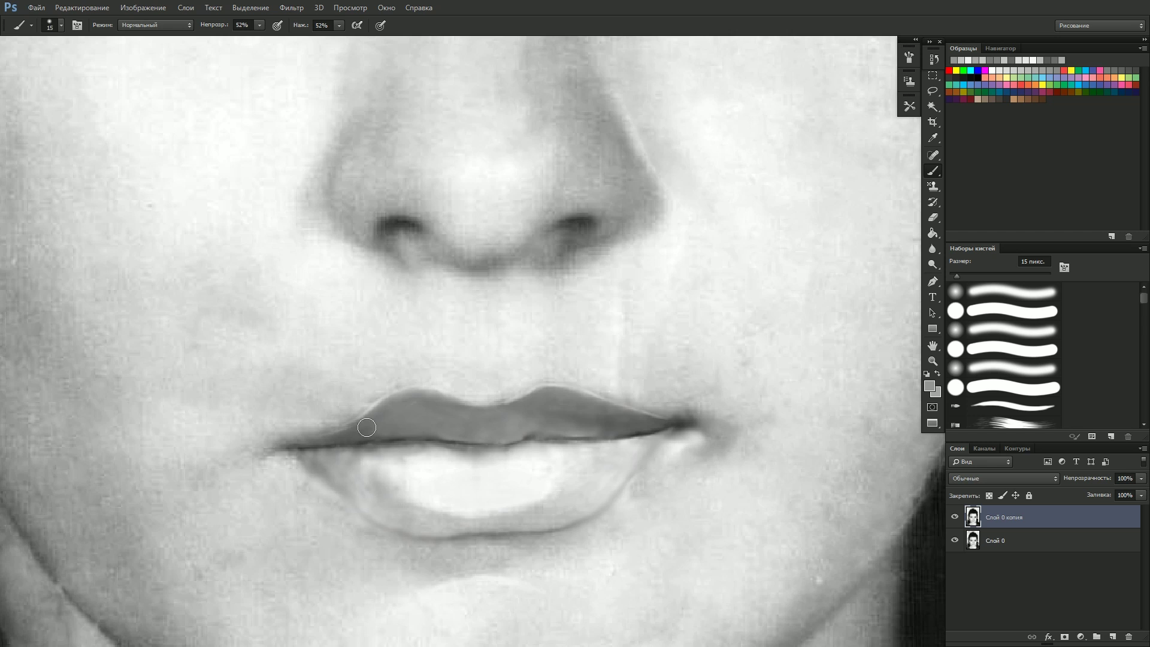
{"action": "left_click_drag", "start_coordinate": [377, 419], "coordinate": [495, 433]}
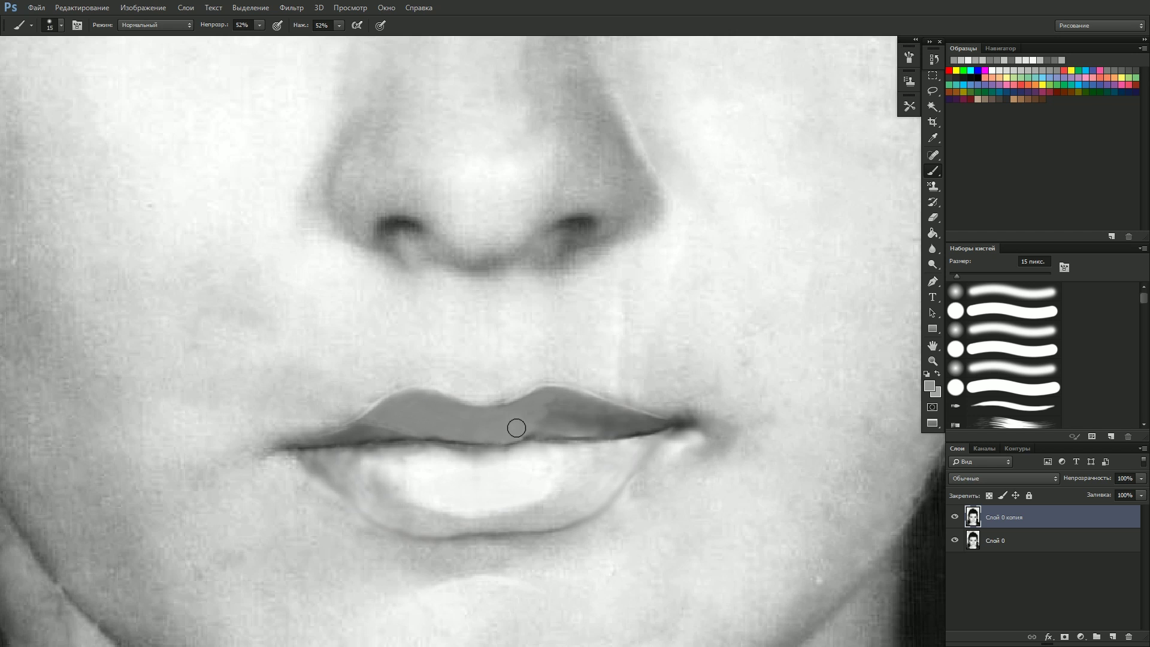
{"action": "left_click_drag", "start_coordinate": [646, 415], "coordinate": [515, 421]}
{"action": "left_click", "coordinate": [954, 516]}
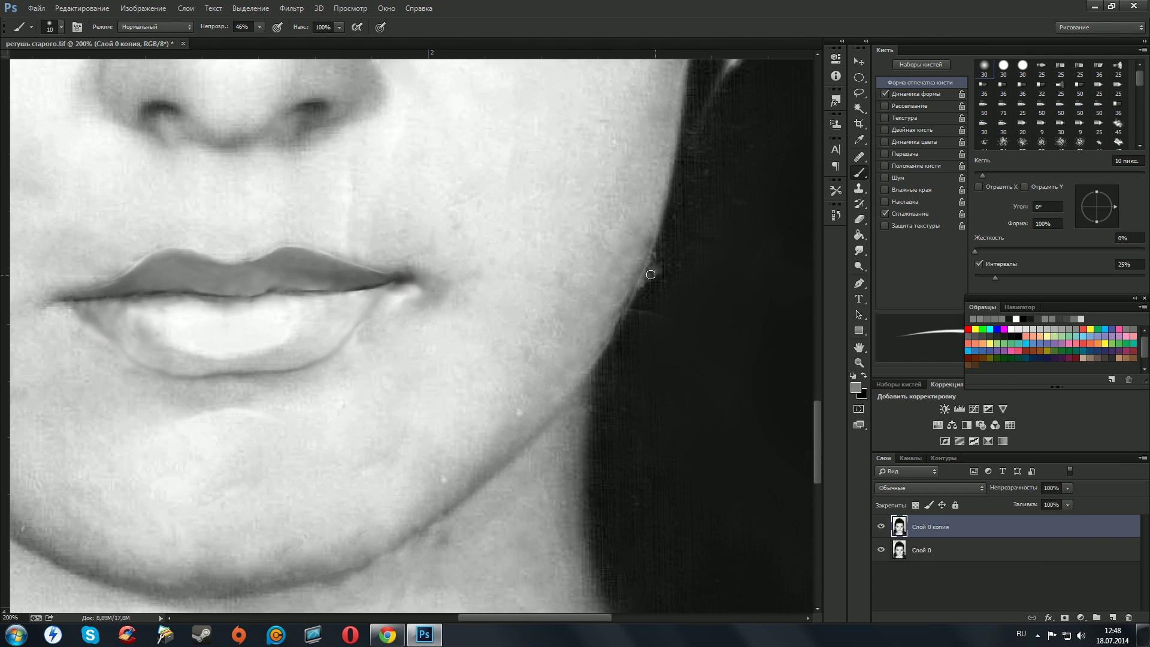
Lighten the jaw edge and paint a light neck stroke at 26% opacity.
{"action": "left_click_drag", "start_coordinate": [611, 322], "coordinate": [620, 292]}
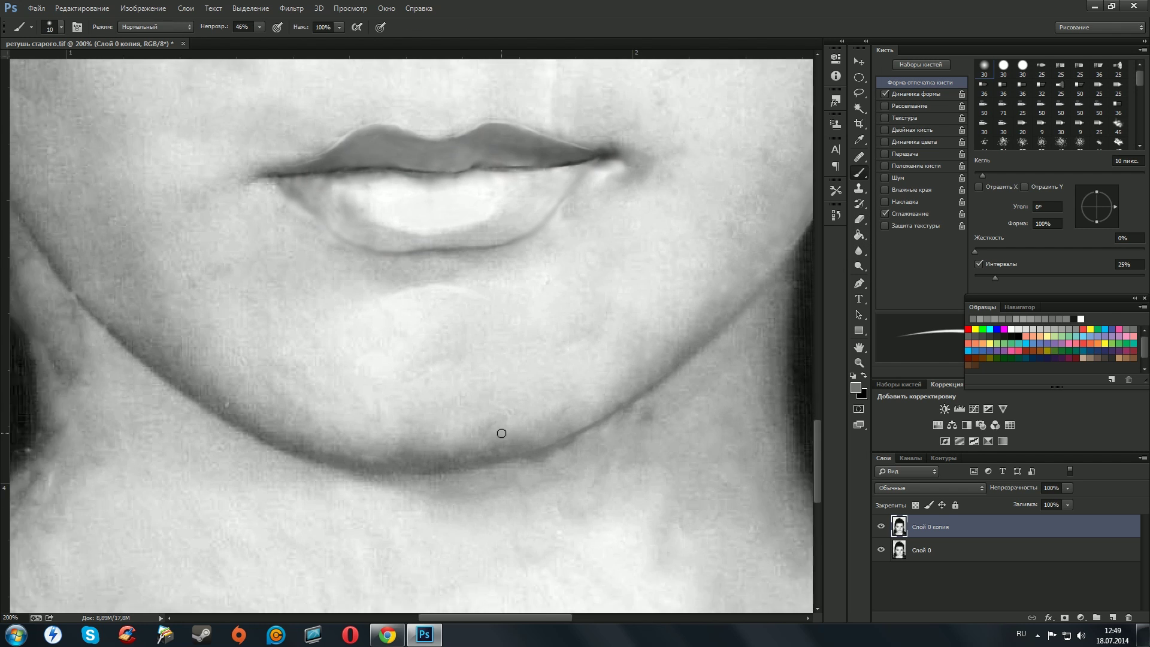
{"action": "mouse_move", "coordinate": [532, 442]}
{"action": "left_mouse_down"}
{"action": "mouse_move", "coordinate": [531, 364]}
{"action": "mouse_move", "coordinate": [556, 402]}
{"action": "left_mouse_up"}
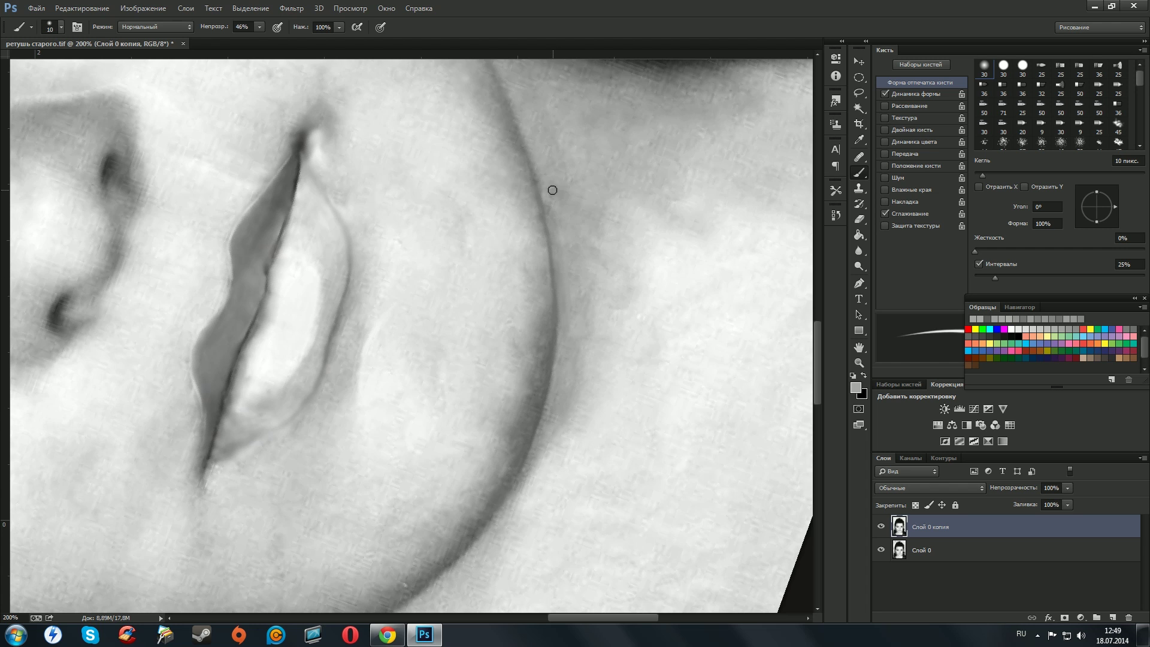
{"action": "scroll", "coordinate": [398, 468], "scroll_direction": "down", "scroll_amount": 3}
{"action": "scroll", "coordinate": [379, 497], "scroll_direction": "down", "scroll_amount": 2}
{"action": "key", "text": "2"}
{"action": "key", "text": "6"}
{"action": "scroll", "coordinate": [410, 464], "scroll_direction": "down", "scroll_amount": 2}
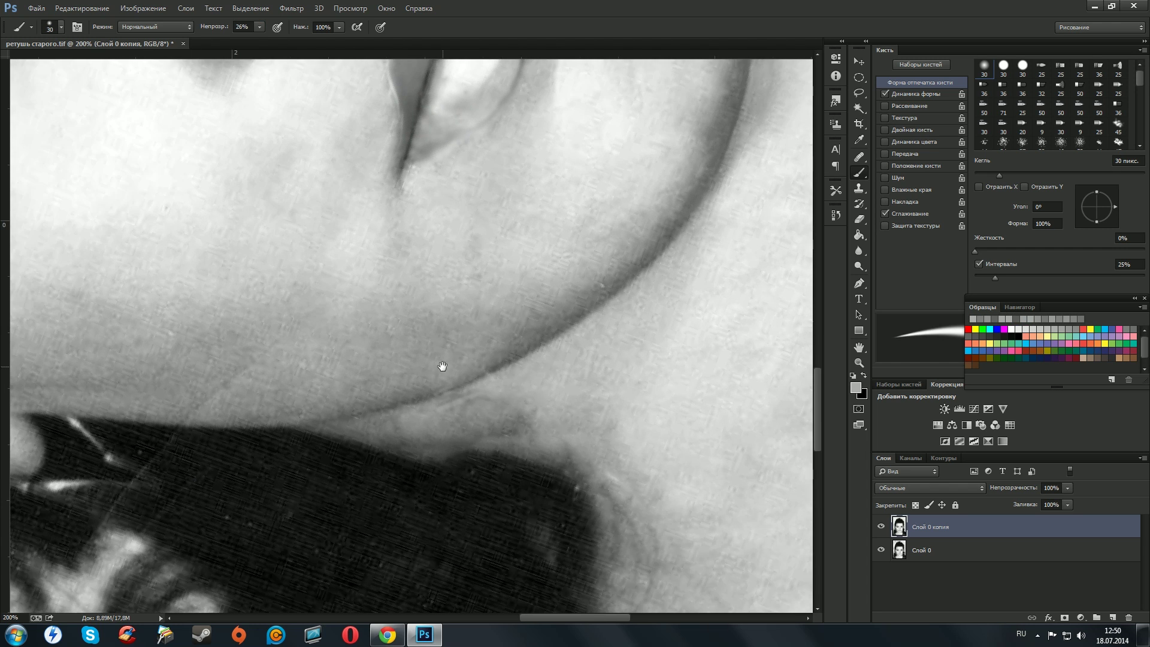
{"action": "key", "text": "bracketright"}
{"action": "key", "text": "bracketright"}
{"action": "left_click_drag", "start_coordinate": [477, 419], "coordinate": [544, 398]}
Shrink the brush to 9 px and move the view along the neck edge.
{"action": "scroll", "coordinate": [419, 392], "scroll_direction": "down", "scroll_amount": 2}
{"action": "key", "text": "bracketleft"}
{"action": "key", "text": "bracketleft"}
{"action": "key", "text": "bracketleft"}
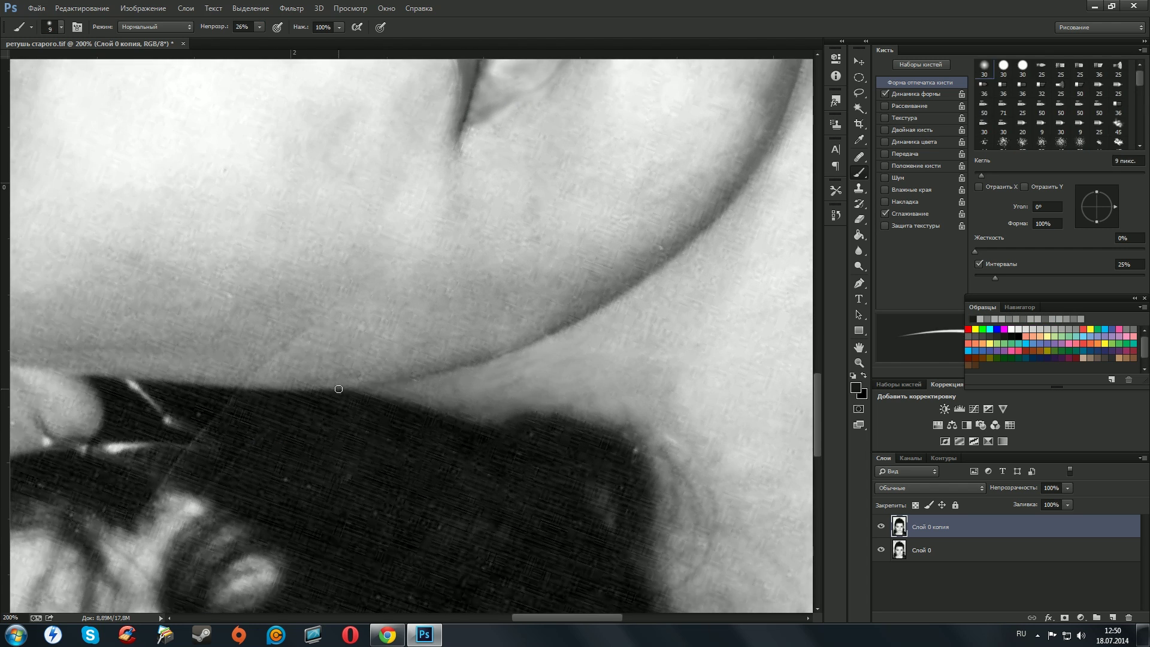
{"action": "scroll", "coordinate": [537, 326], "scroll_direction": "up", "scroll_amount": 3}
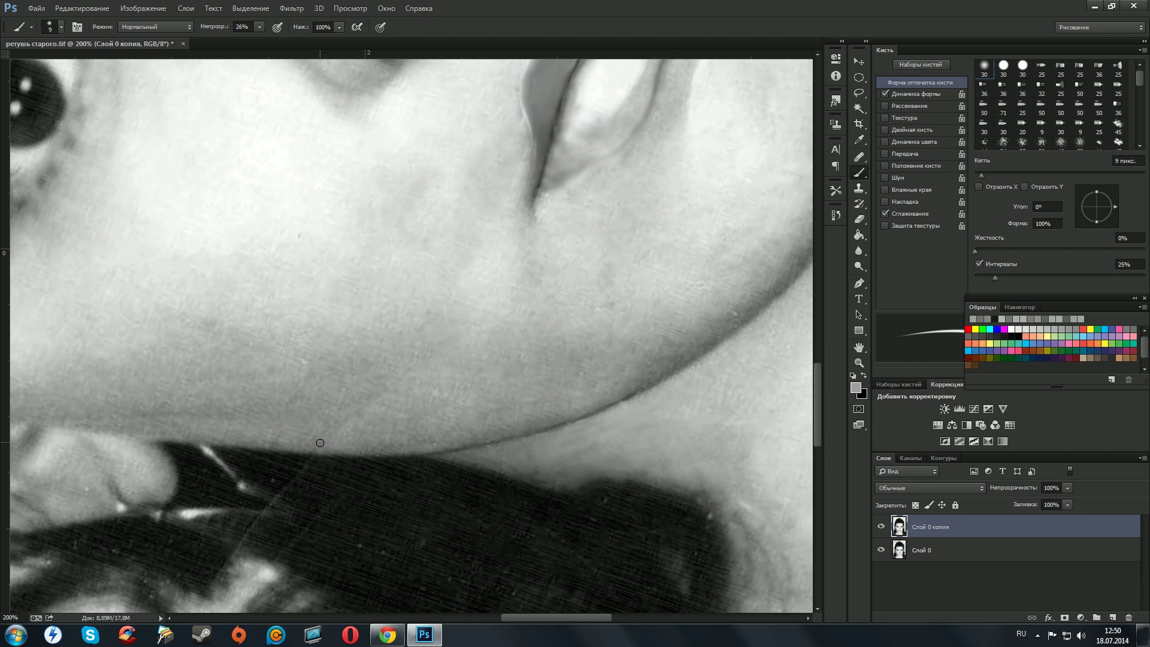
{"action": "scroll", "coordinate": [521, 306], "scroll_direction": "up", "scroll_amount": 3}
{"action": "scroll", "coordinate": [508, 287], "scroll_direction": "up", "scroll_amount": 3}
{"action": "scroll", "coordinate": [515, 389], "scroll_direction": "down", "scroll_amount": 3}
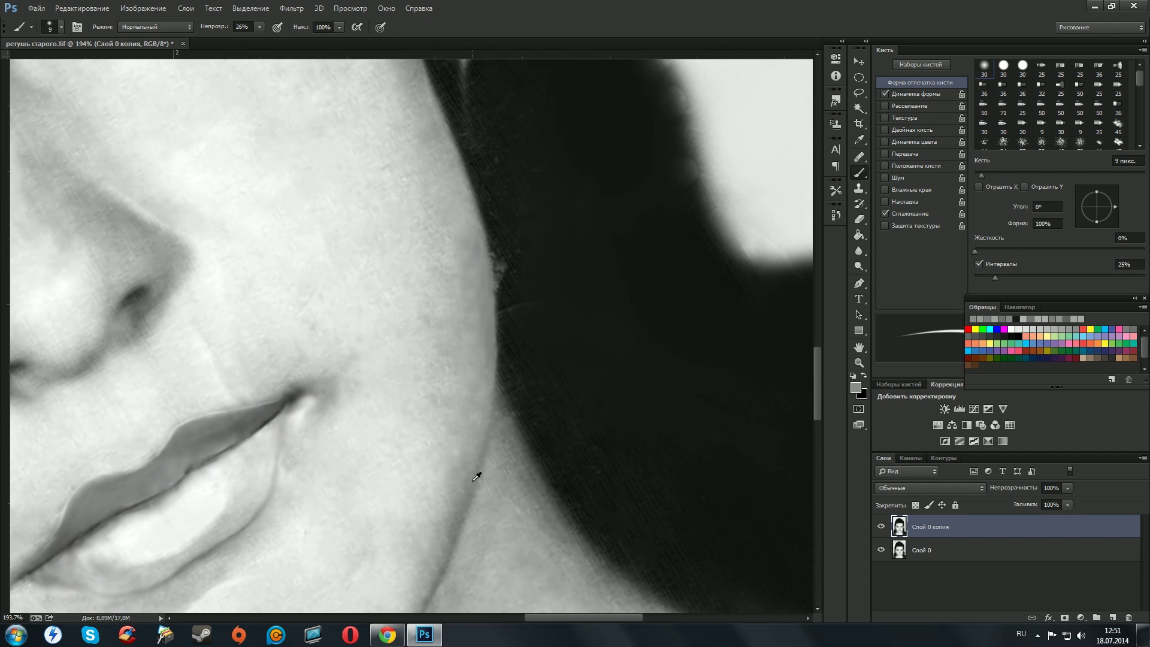
{"action": "scroll", "coordinate": [479, 449], "scroll_direction": "down", "scroll_amount": 3}
{"action": "scroll", "coordinate": [485, 336], "scroll_direction": "down", "scroll_amount": 3}
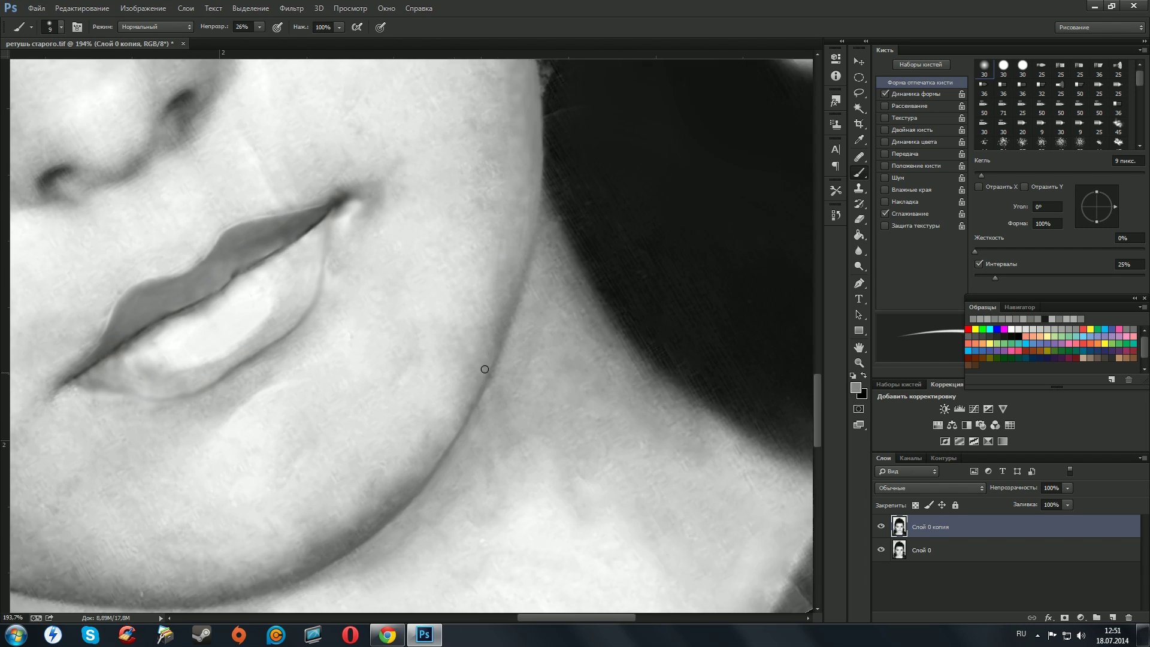
{"action": "scroll", "coordinate": [569, 360], "scroll_direction": "down", "scroll_amount": 3}
{"action": "scroll", "coordinate": [687, 376], "scroll_direction": "down", "scroll_amount": 3}
{"action": "key", "text": "r"}
{"action": "scroll", "coordinate": [473, 396], "scroll_direction": "left", "scroll_amount": 5}
{"action": "scroll", "coordinate": [474, 396], "scroll_direction": "down", "scroll_amount": 1}
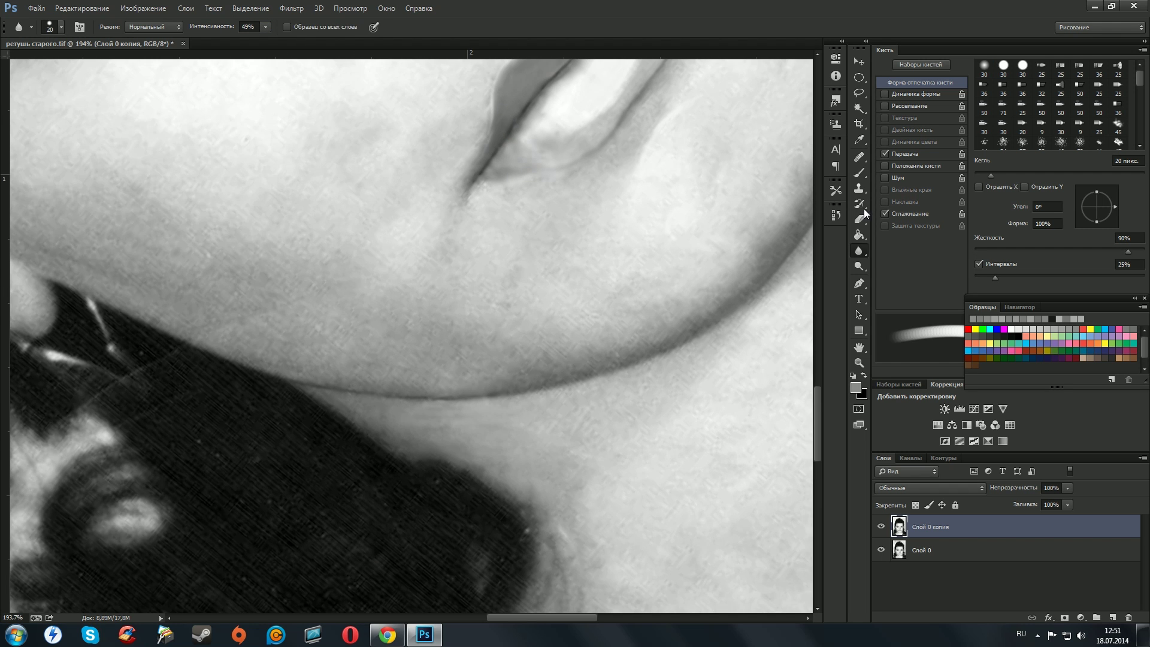
Paint over the light flecks on the hair strand beside the temple and blur the patch.
{"action": "key", "text": "j"}
{"action": "scroll", "coordinate": [657, 300], "scroll_direction": "up", "scroll_amount": 3}
{"action": "scroll", "coordinate": [512, 475], "scroll_direction": "up", "scroll_amount": 3}
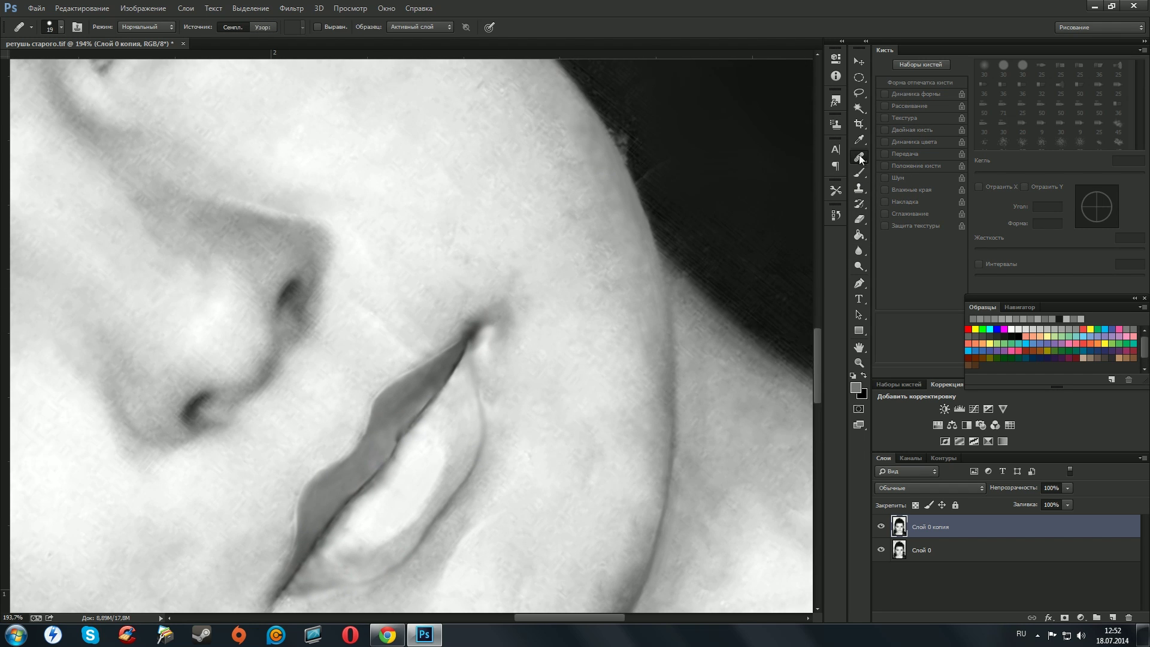
{"action": "key", "text": "b"}
{"action": "scroll", "coordinate": [375, 326], "scroll_direction": "up", "scroll_amount": 3}
{"action": "scroll", "coordinate": [506, 301], "scroll_direction": "up", "scroll_amount": 3}
{"action": "scroll", "coordinate": [469, 344], "scroll_direction": "down", "scroll_amount": 2}
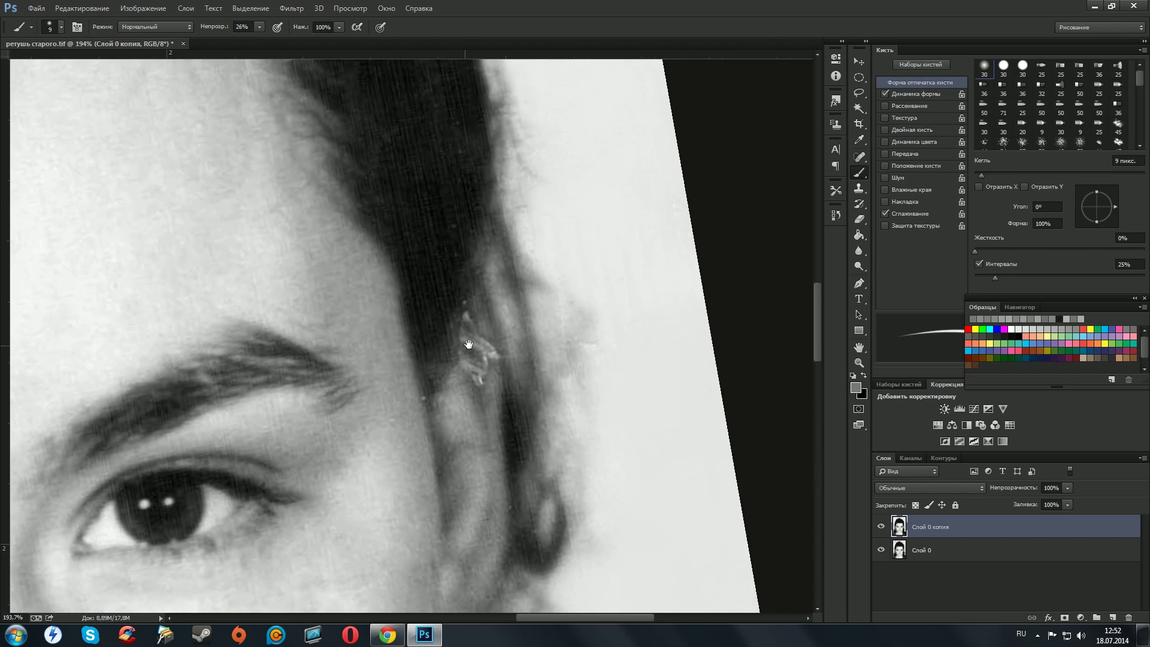
{"action": "scroll", "coordinate": [489, 314], "scroll_direction": "down", "scroll_amount": 1}
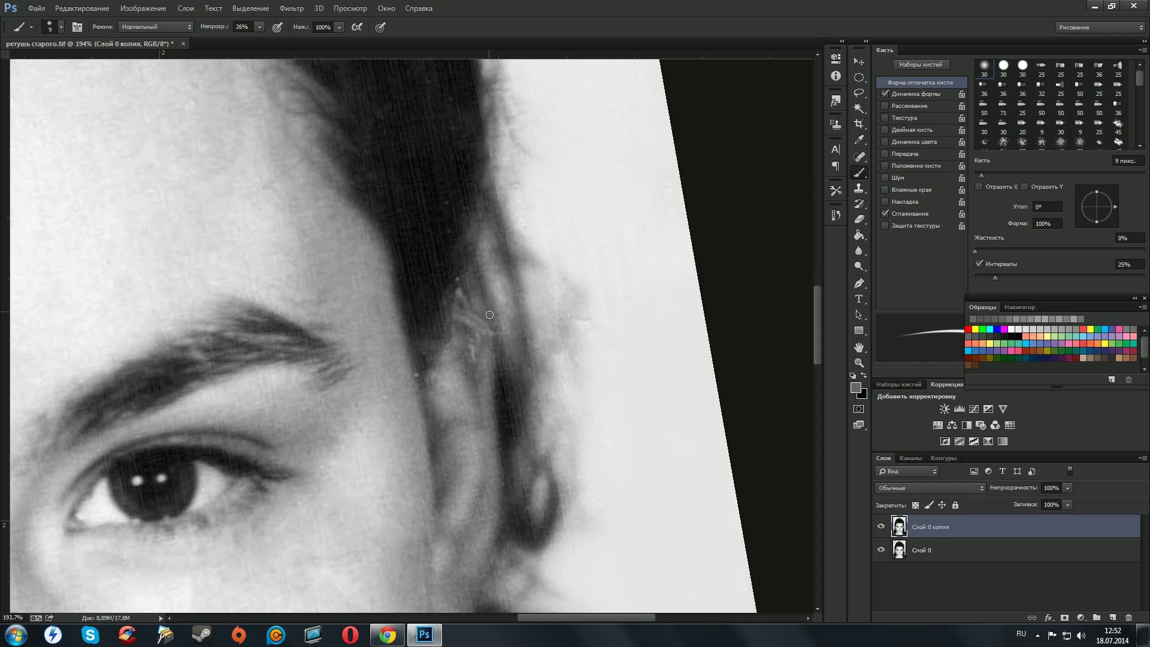
{"action": "scroll", "coordinate": [476, 330], "scroll_direction": "down", "scroll_amount": 2}
{"action": "key", "text": "r"}
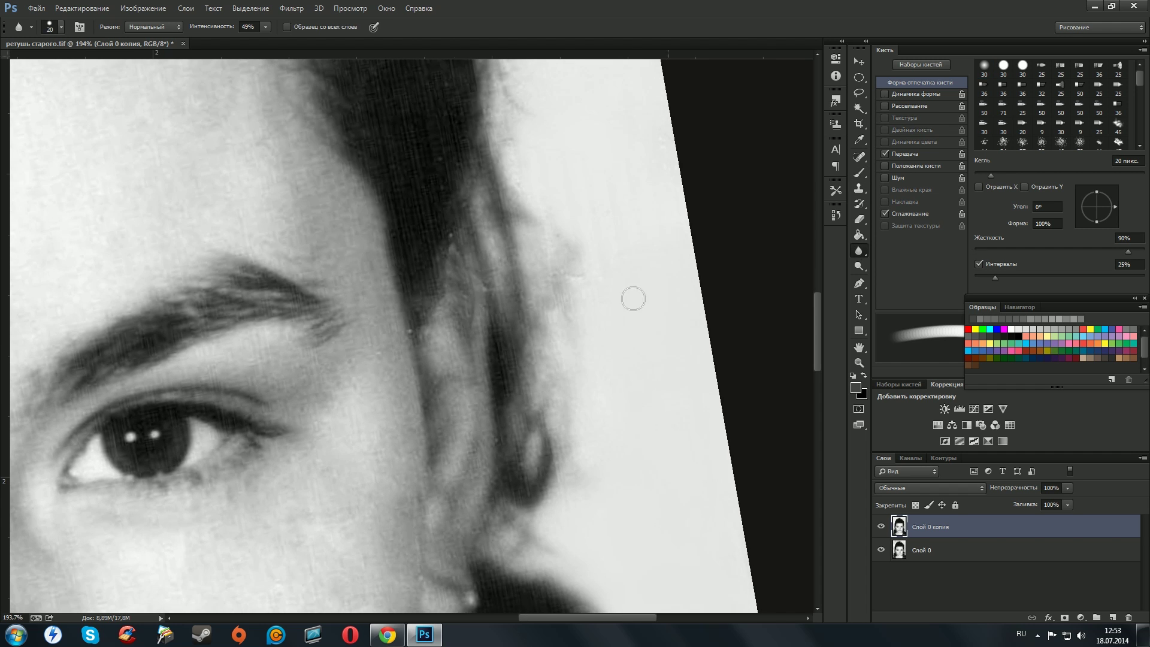
{"action": "scroll", "coordinate": [294, 312], "scroll_direction": "down", "scroll_amount": 10}
{"action": "scroll", "coordinate": [689, 280], "scroll_direction": "up", "scroll_amount": 9}
Heal the remaining hair flecks from surrounding texture, returning to the Brush afterward.
{"action": "key", "text": "j"}
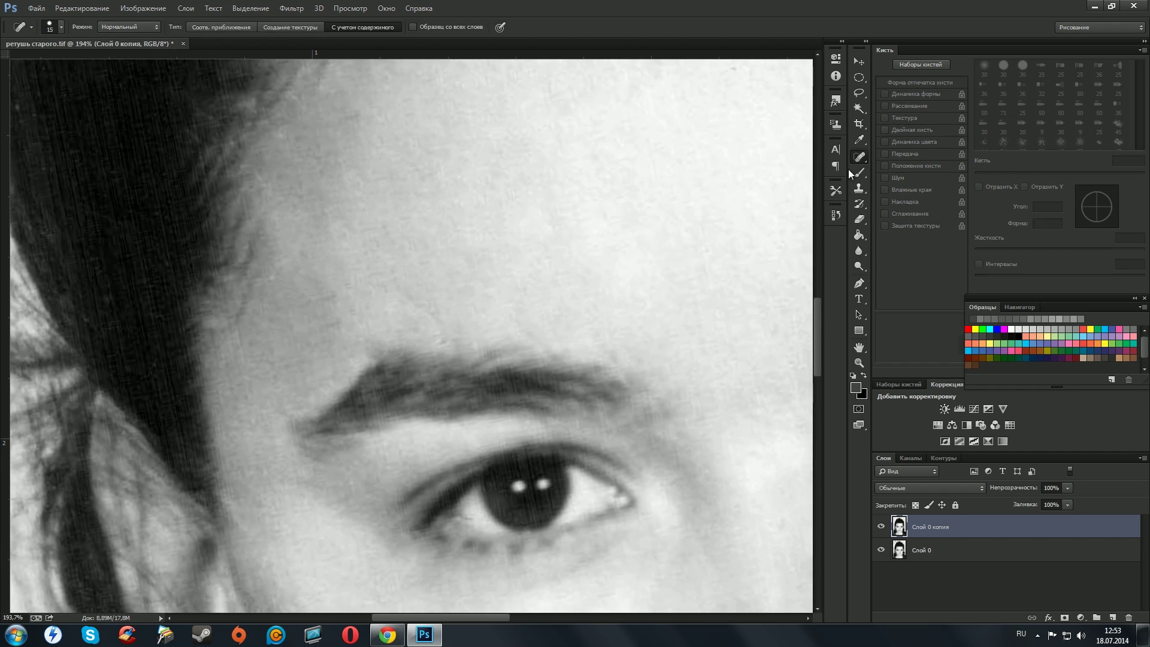
{"action": "scroll", "coordinate": [312, 349], "scroll_direction": "down", "scroll_amount": 3}
{"action": "scroll", "coordinate": [312, 349], "scroll_direction": "down", "scroll_amount": 10}
{"action": "scroll", "coordinate": [467, 410], "scroll_direction": "down", "scroll_amount": 9}
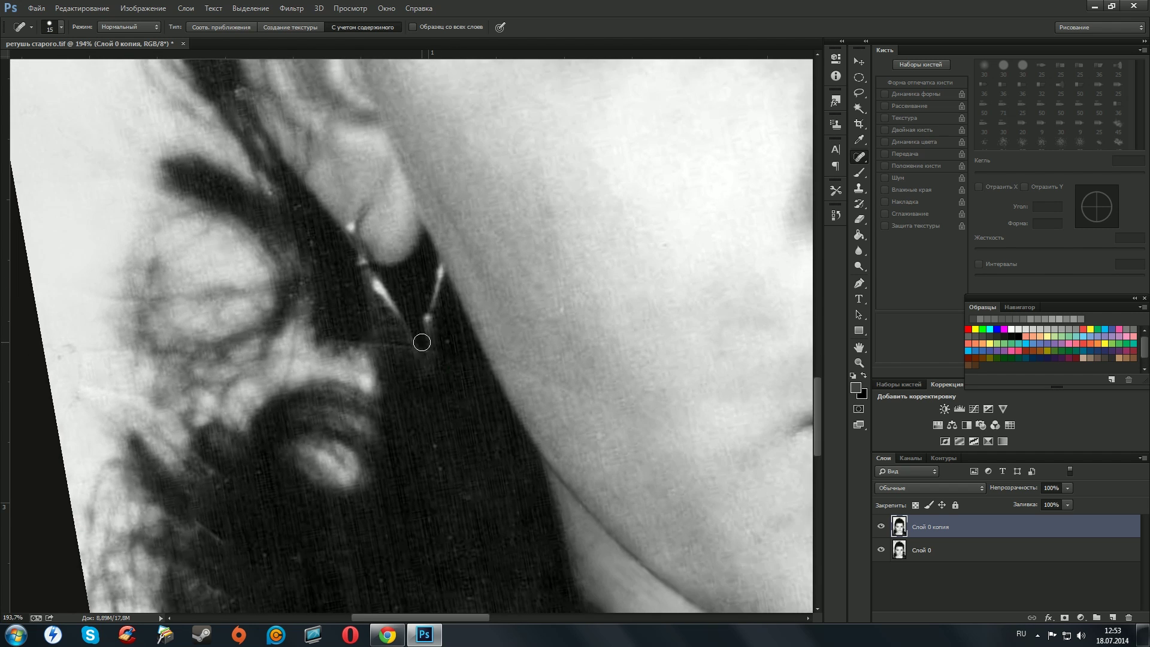
{"action": "scroll", "coordinate": [338, 350], "scroll_direction": "down", "scroll_amount": 5}
{"action": "scroll", "coordinate": [449, 403], "scroll_direction": "down", "scroll_amount": 5}
{"action": "scroll", "coordinate": [449, 403], "scroll_direction": "left", "scroll_amount": 4}
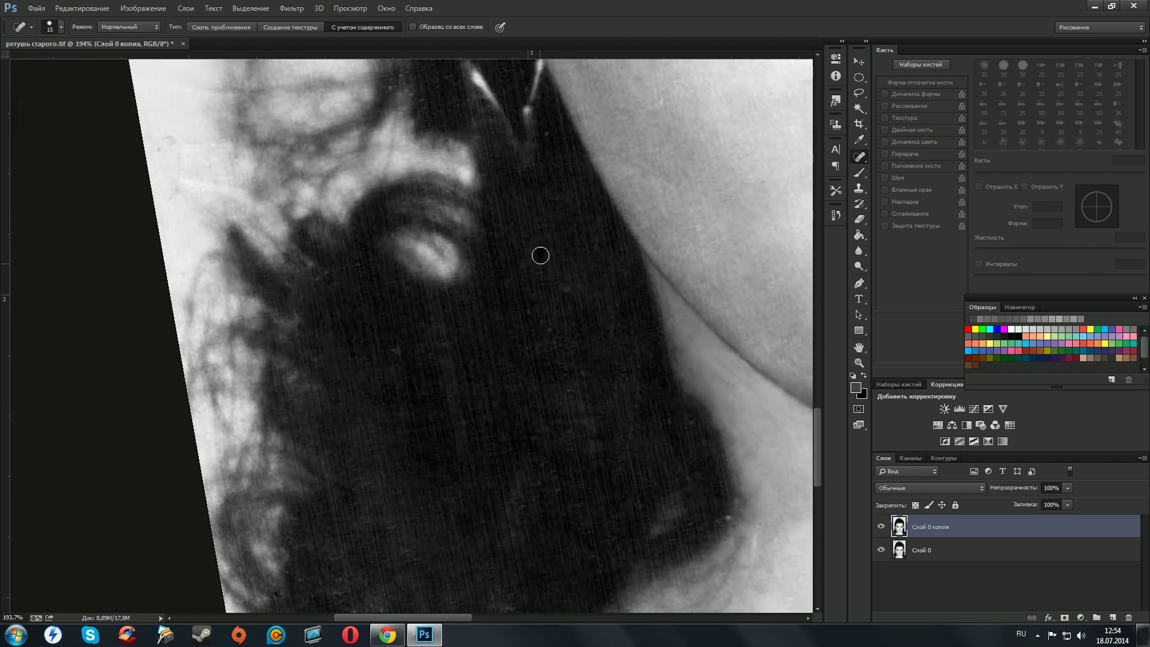
{"action": "scroll", "coordinate": [479, 377], "scroll_direction": "down", "scroll_amount": 7}
{"action": "scroll", "coordinate": [559, 395], "scroll_direction": "down", "scroll_amount": 3}
{"action": "scroll", "coordinate": [559, 395], "scroll_direction": "down", "scroll_amount": 4}
{"action": "scroll", "coordinate": [560, 396], "scroll_direction": "right", "scroll_amount": 7}
{"action": "key", "text": "b"}
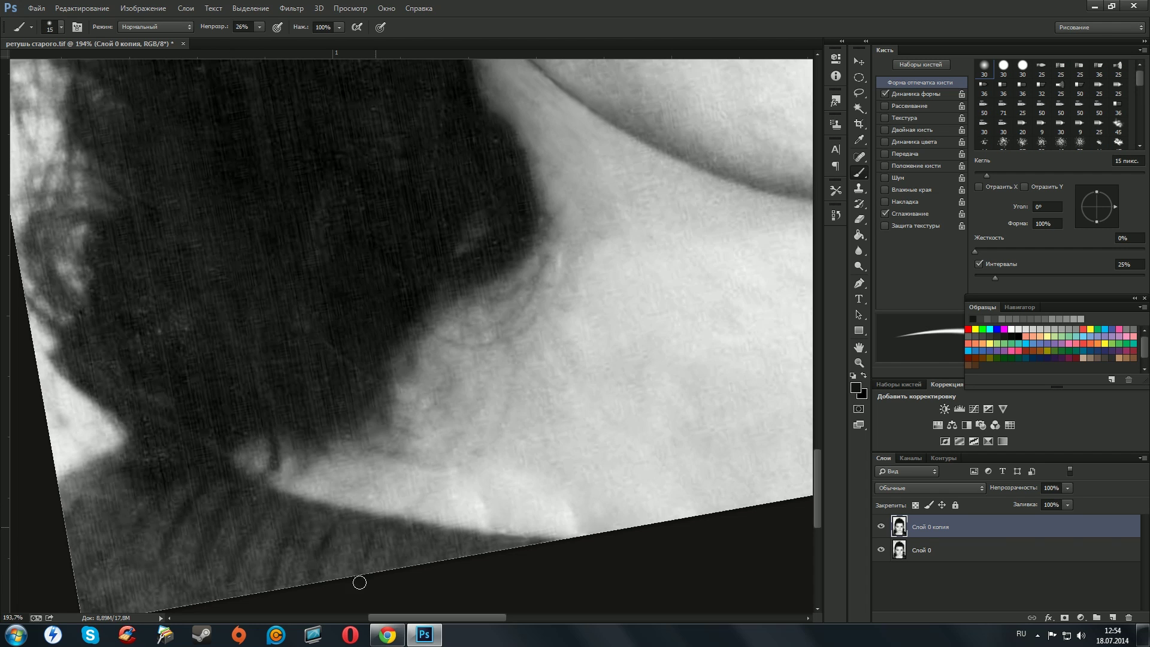
Darken the collar's bottom edge and sample several grey tones from the collar.
{"action": "mouse_move", "coordinate": [62, 504]}
{"action": "left_mouse_down"}
{"action": "mouse_move", "coordinate": [77, 503]}
{"action": "mouse_move", "coordinate": [128, 449]}
{"action": "mouse_move", "coordinate": [126, 515]}
{"action": "left_mouse_up"}
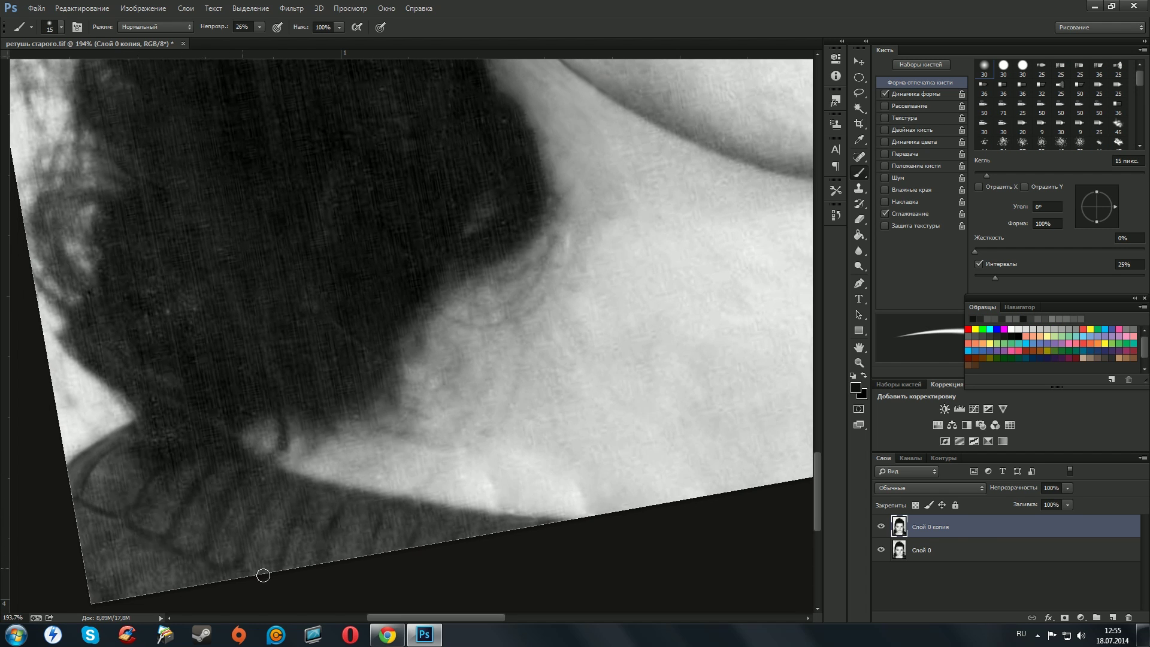
{"action": "left_click", "coordinate": [128, 512], "text": "alt"}
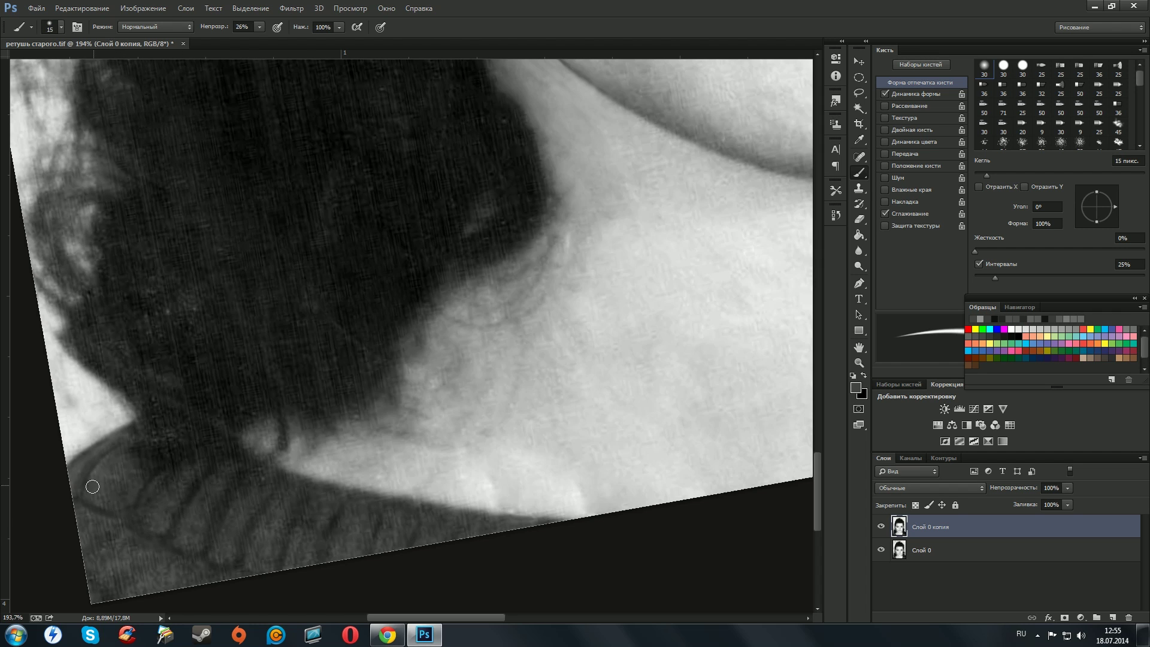
{"action": "left_click", "coordinate": [314, 507], "text": "alt"}
{"action": "left_click", "coordinate": [298, 462], "text": "alt"}
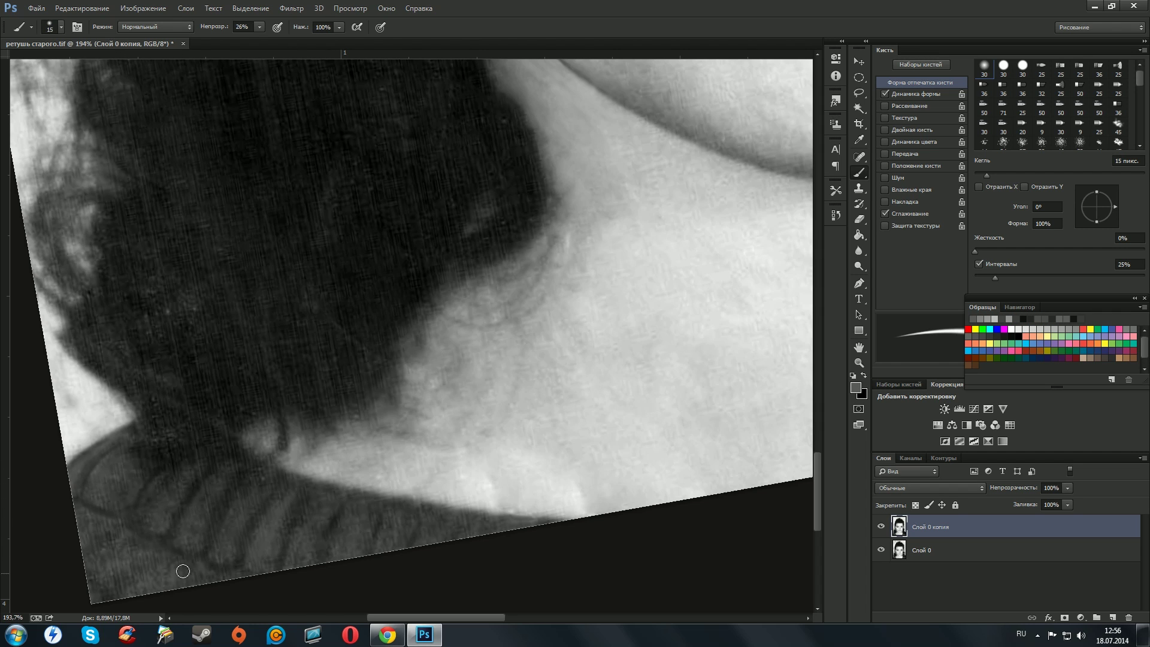
{"action": "scroll", "coordinate": [115, 455], "scroll_direction": "down", "scroll_amount": 3}
{"action": "scroll", "coordinate": [115, 455], "scroll_direction": "right", "scroll_amount": 3}
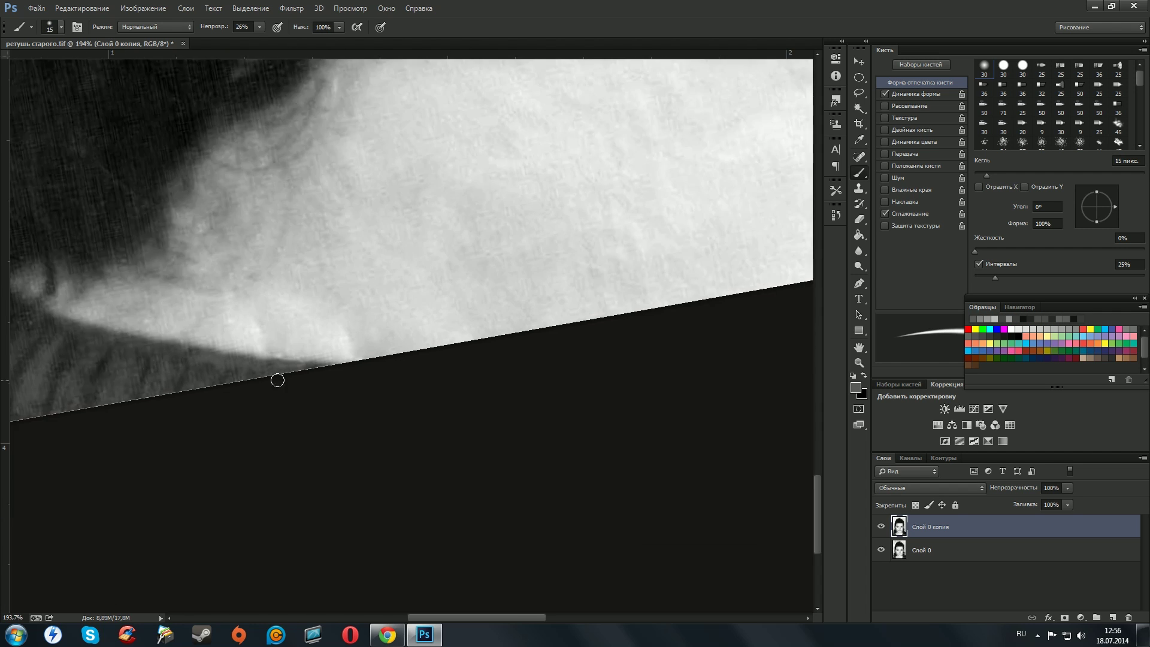
{"action": "scroll", "coordinate": [263, 383], "scroll_direction": "up", "scroll_amount": 2}
{"action": "scroll", "coordinate": [270, 395], "scroll_direction": "left", "scroll_amount": 3}
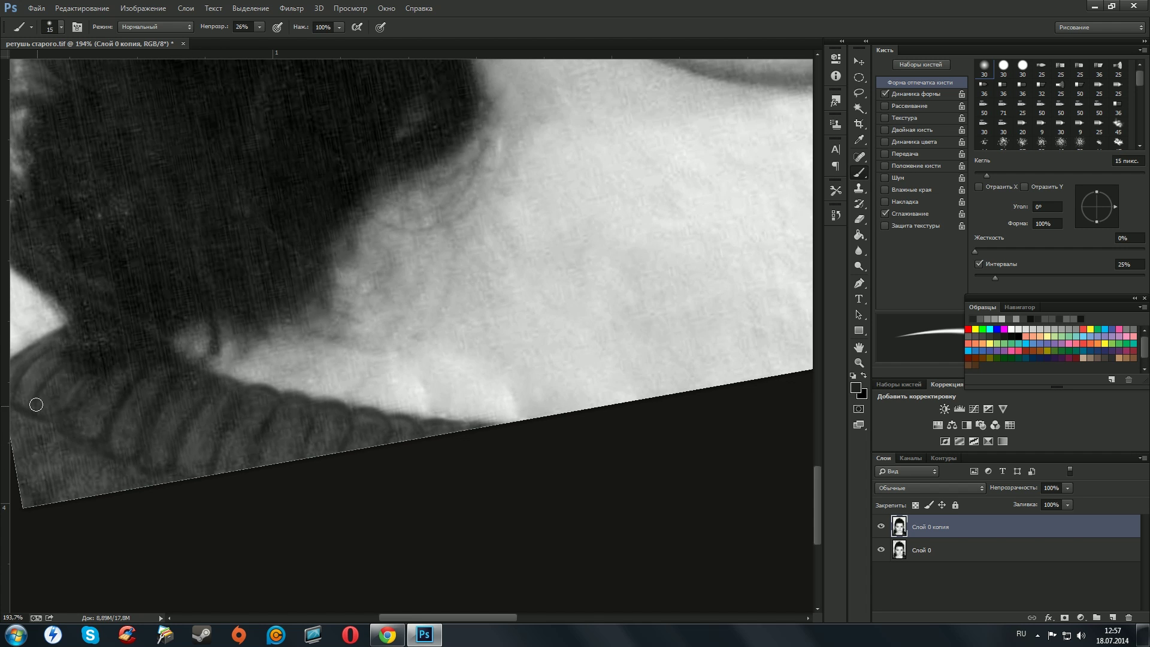
{"action": "scroll", "coordinate": [379, 329], "scroll_direction": "right", "scroll_amount": 5}
{"action": "scroll", "coordinate": [524, 475], "scroll_direction": "right", "scroll_amount": 5}
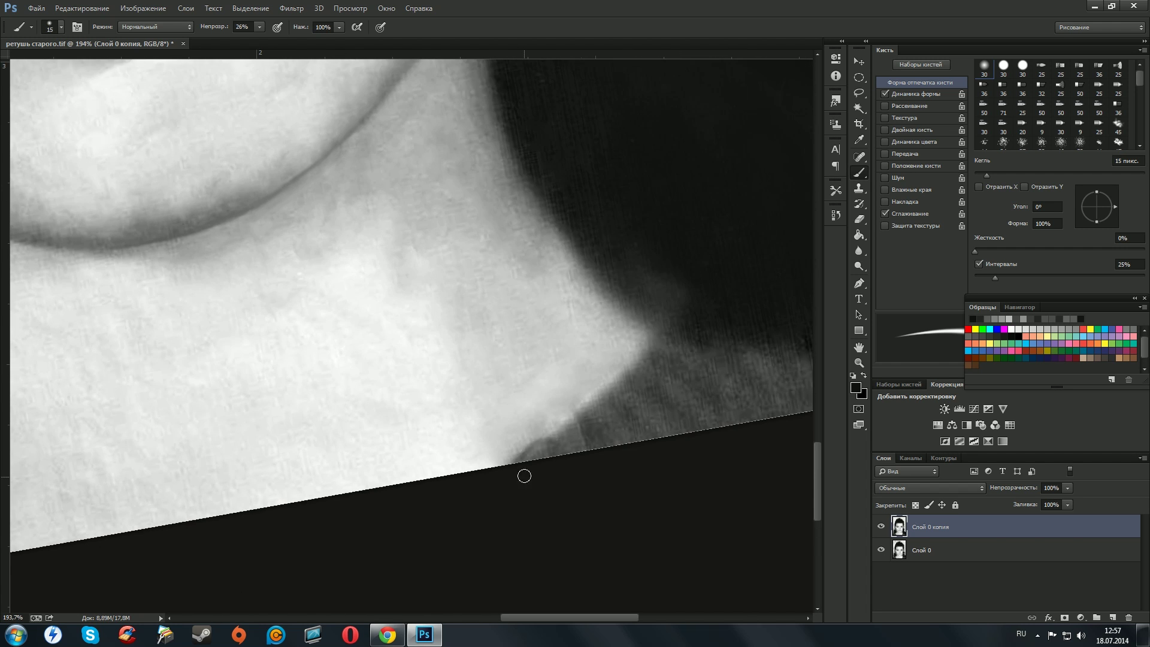
Sample mid-grey and near-black tones and paint dark strokes along the neck and collar edge, rotating the view.
{"action": "left_click", "coordinate": [660, 354], "text": "alt"}
{"action": "left_click", "coordinate": [688, 377], "text": "alt"}
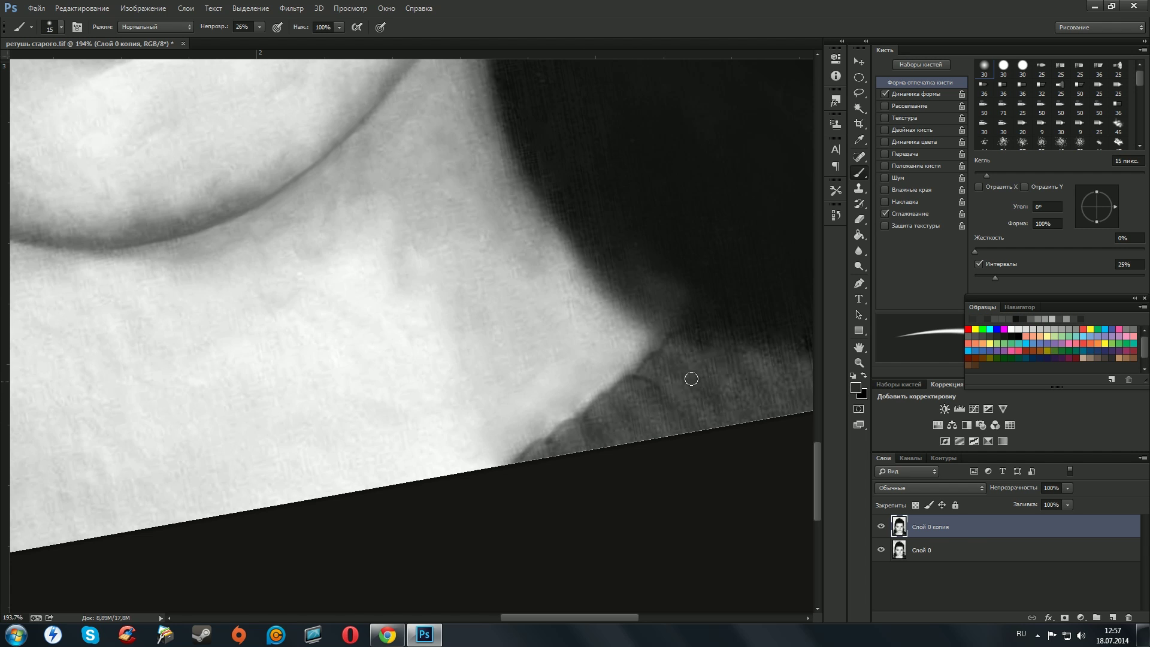
{"action": "left_click", "coordinate": [755, 431], "text": "alt"}
{"action": "mouse_move", "coordinate": [600, 422]}
{"action": "left_mouse_down"}
{"action": "mouse_move", "coordinate": [628, 415]}
{"action": "mouse_move", "coordinate": [649, 431]}
{"action": "left_mouse_up"}
{"action": "left_click", "coordinate": [704, 407], "text": "alt"}
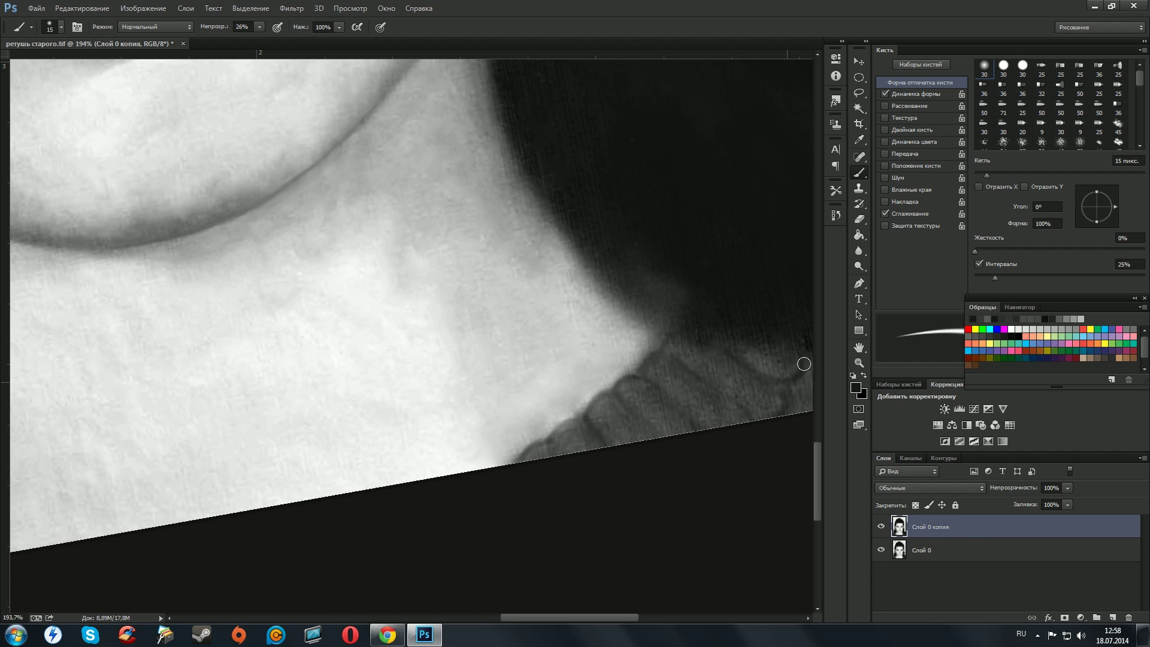
{"action": "mouse_move", "coordinate": [801, 408]}
{"action": "left_mouse_down"}
{"action": "mouse_move", "coordinate": [480, 329]}
{"action": "mouse_move", "coordinate": [560, 321]}
{"action": "mouse_move", "coordinate": [500, 494]}
{"action": "left_mouse_up"}
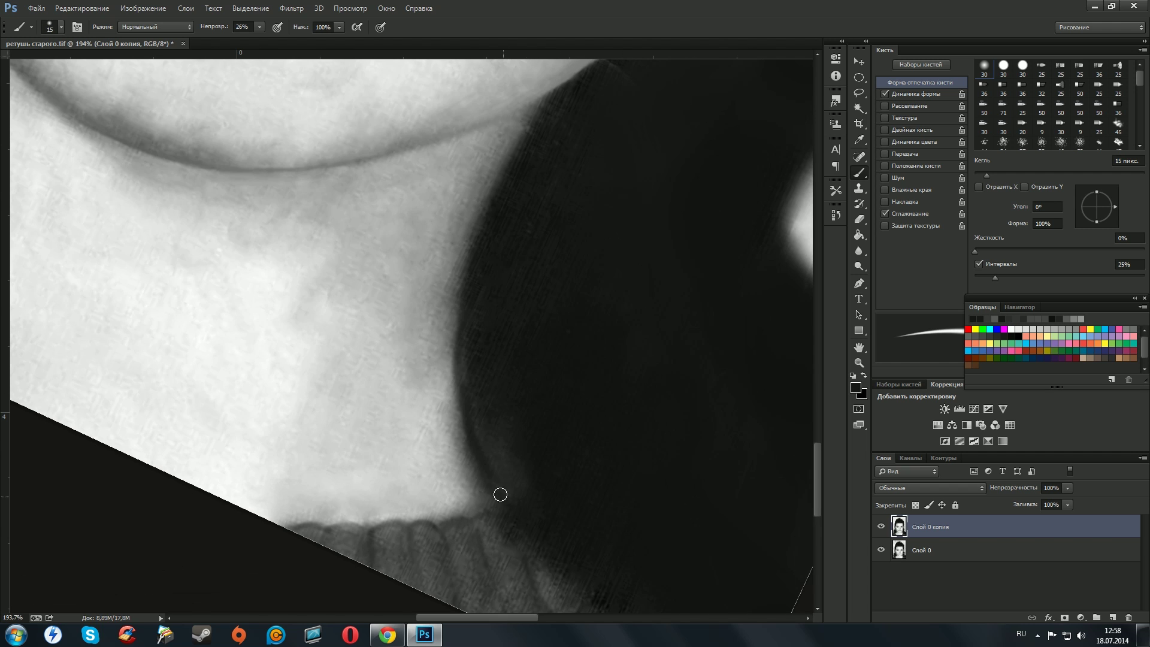
{"action": "left_click_drag", "start_coordinate": [464, 313], "coordinate": [456, 309]}
{"action": "mouse_move", "coordinate": [556, 561]}
{"action": "left_mouse_down"}
{"action": "mouse_move", "coordinate": [539, 303]}
{"action": "mouse_move", "coordinate": [467, 457]}
{"action": "mouse_move", "coordinate": [585, 385]}
{"action": "mouse_move", "coordinate": [618, 337]}
{"action": "mouse_move", "coordinate": [636, 275]}
{"action": "mouse_move", "coordinate": [618, 303]}
{"action": "mouse_move", "coordinate": [515, 355]}
{"action": "mouse_move", "coordinate": [580, 443]}
{"action": "mouse_move", "coordinate": [541, 551]}
{"action": "mouse_move", "coordinate": [542, 610]}
{"action": "left_mouse_up"}
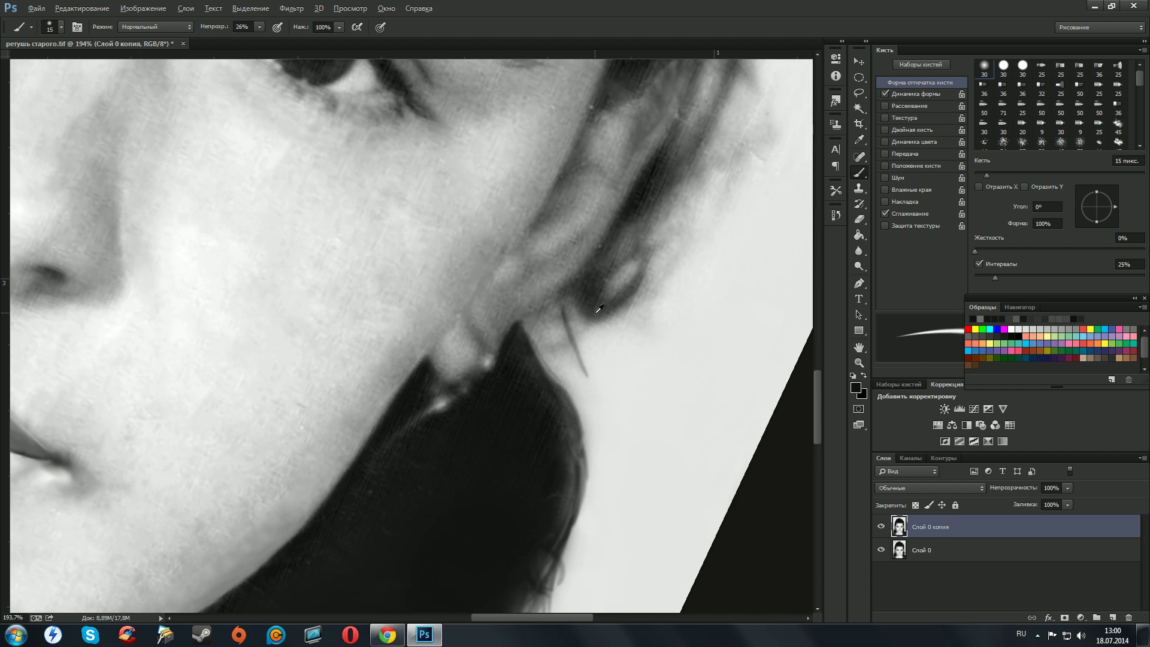
Paint thin dark hair strands near the ear and along the hair edge.
{"action": "left_click_drag", "start_coordinate": [598, 309], "coordinate": [568, 359]}
{"action": "mouse_move", "coordinate": [556, 318]}
{"action": "left_mouse_down"}
{"action": "mouse_move", "coordinate": [577, 290]}
{"action": "mouse_move", "coordinate": [640, 269]}
{"action": "left_mouse_up"}
{"action": "mouse_move", "coordinate": [640, 270]}
{"action": "left_mouse_down"}
{"action": "mouse_move", "coordinate": [521, 383]}
{"action": "mouse_move", "coordinate": [617, 130]}
{"action": "mouse_move", "coordinate": [557, 275]}
{"action": "left_mouse_up"}
{"action": "left_click_drag", "start_coordinate": [446, 368], "coordinate": [414, 408]}
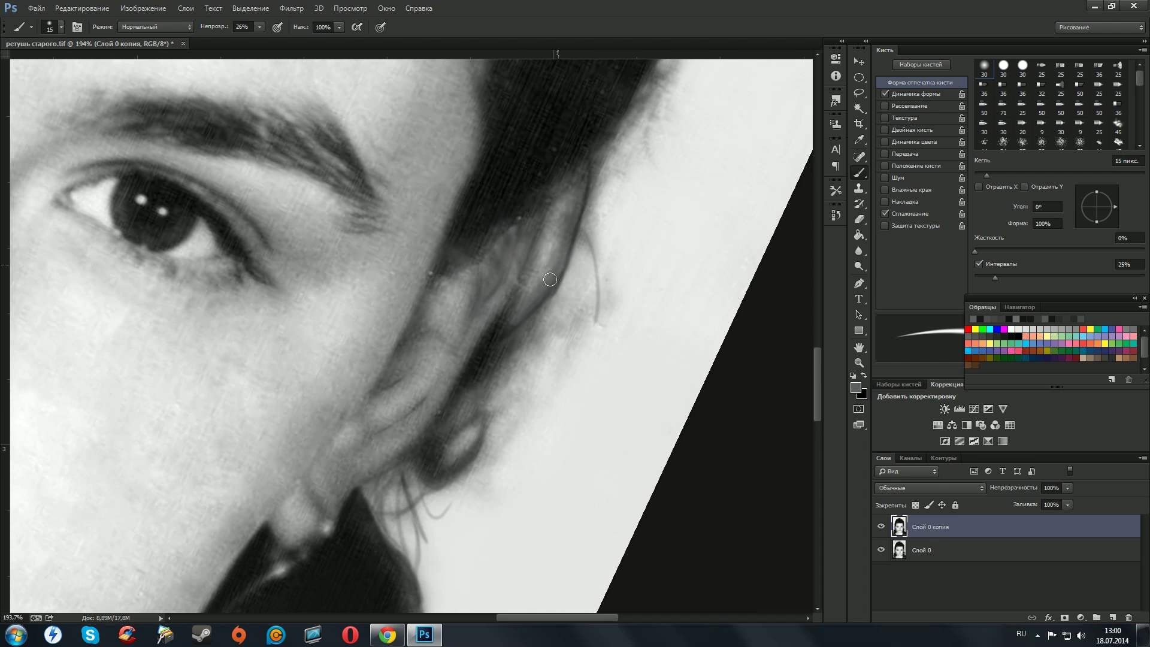
{"action": "left_click_drag", "start_coordinate": [440, 371], "coordinate": [462, 269]}
{"action": "mouse_move", "coordinate": [383, 379]}
{"action": "left_mouse_down"}
{"action": "mouse_move", "coordinate": [272, 519]}
{"action": "mouse_move", "coordinate": [326, 440]}
{"action": "left_mouse_up"}
{"action": "left_click_drag", "start_coordinate": [455, 226], "coordinate": [422, 362]}
{"action": "mouse_move", "coordinate": [422, 362]}
{"action": "left_mouse_down"}
{"action": "mouse_move", "coordinate": [457, 237]}
{"action": "mouse_move", "coordinate": [449, 323]}
{"action": "left_mouse_up"}
{"action": "mouse_move", "coordinate": [449, 323]}
{"action": "left_mouse_down"}
{"action": "mouse_move", "coordinate": [367, 398]}
{"action": "mouse_move", "coordinate": [423, 418]}
{"action": "mouse_move", "coordinate": [354, 416]}
{"action": "left_mouse_up"}
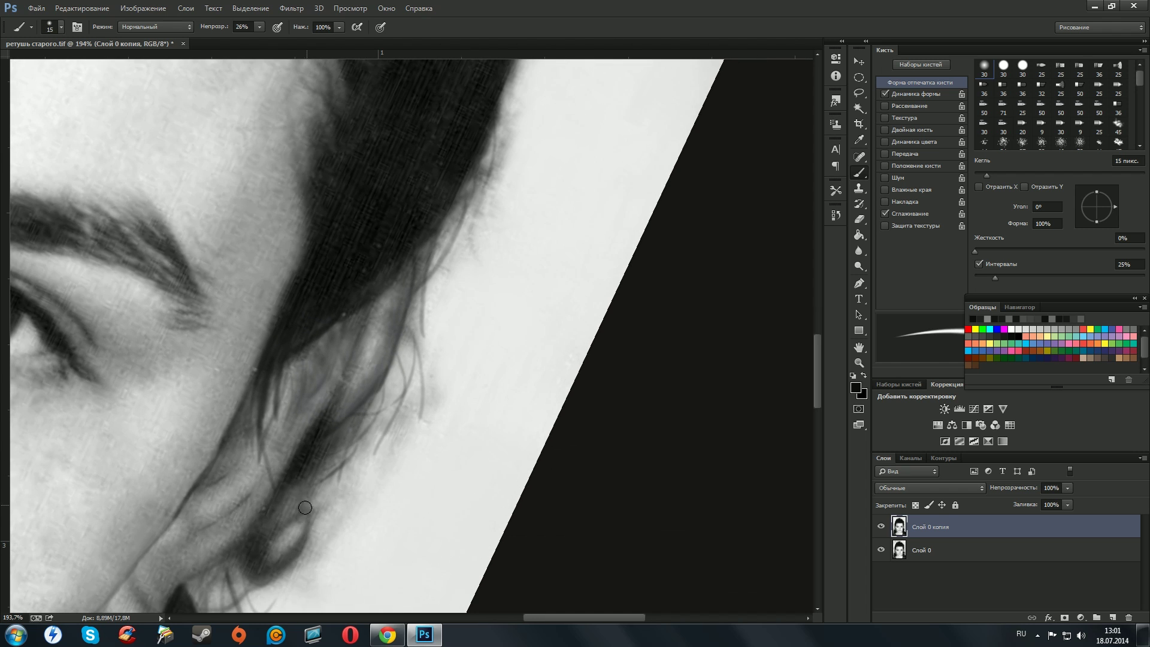
{"action": "left_click_drag", "start_coordinate": [305, 508], "coordinate": [256, 576]}
Pan to the ear and eye area and paint curly hair strands into the light gap.
{"action": "left_click_drag", "start_coordinate": [280, 490], "coordinate": [351, 281]}
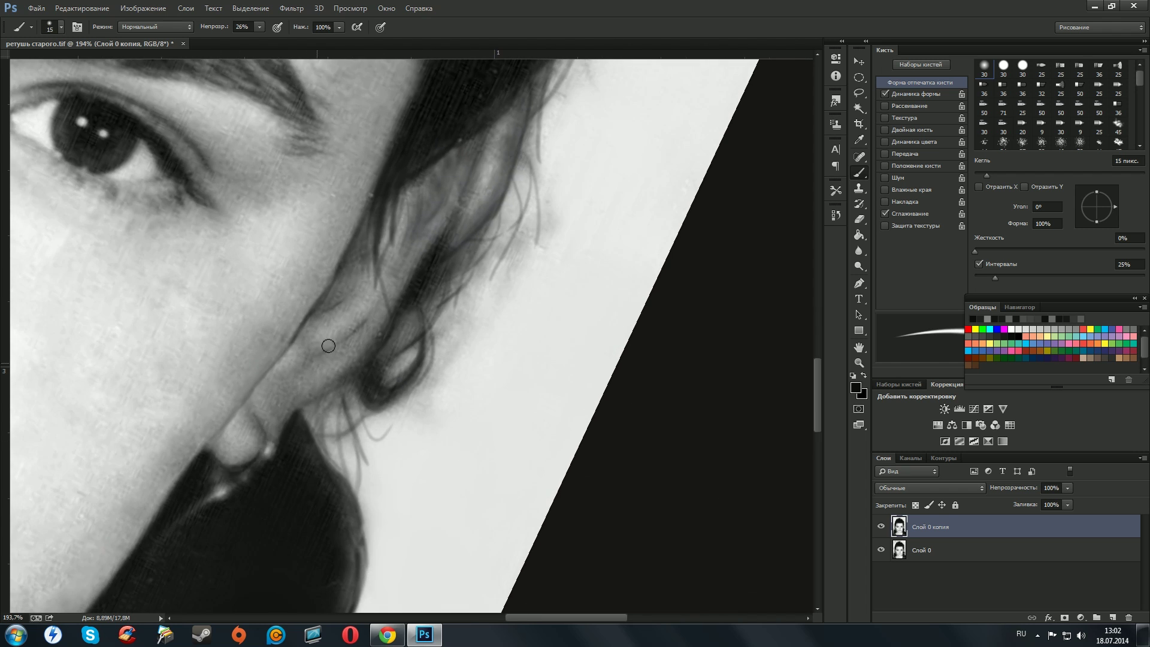
{"action": "scroll", "coordinate": [328, 346], "scroll_direction": "up", "scroll_amount": 5}
{"action": "scroll", "coordinate": [392, 337], "scroll_direction": "up", "scroll_amount": 3}
{"action": "scroll", "coordinate": [372, 352], "scroll_direction": "up", "scroll_amount": 3}
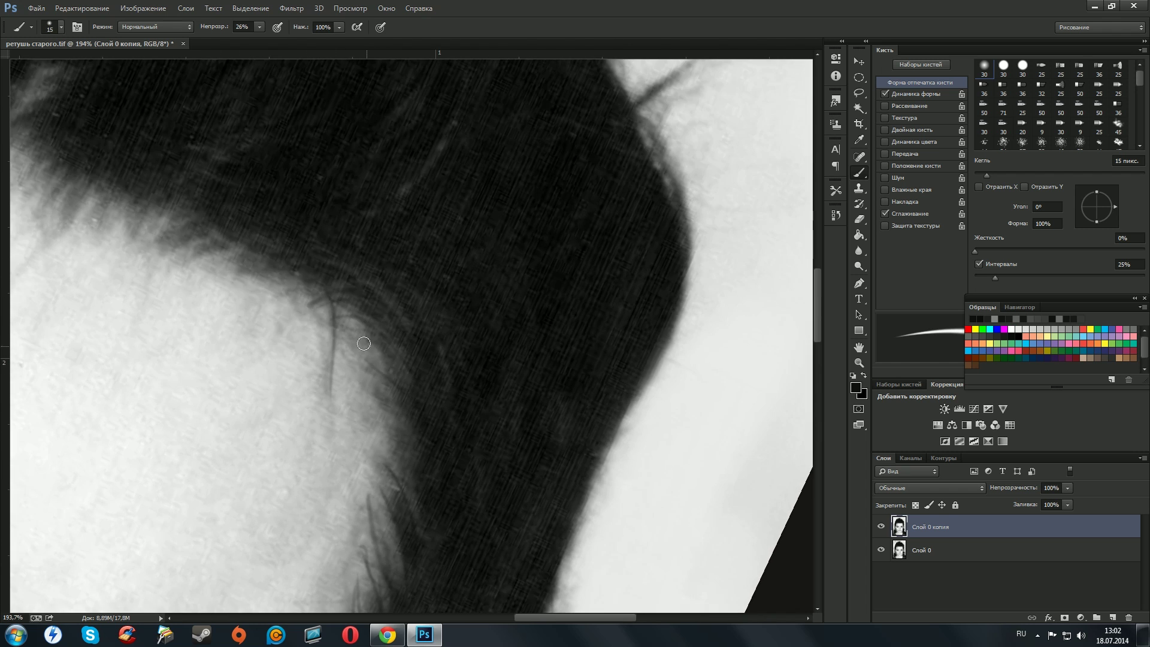
{"action": "scroll", "coordinate": [363, 343], "scroll_direction": "down", "scroll_amount": 2}
{"action": "scroll", "coordinate": [539, 379], "scroll_direction": "down", "scroll_amount": 1}
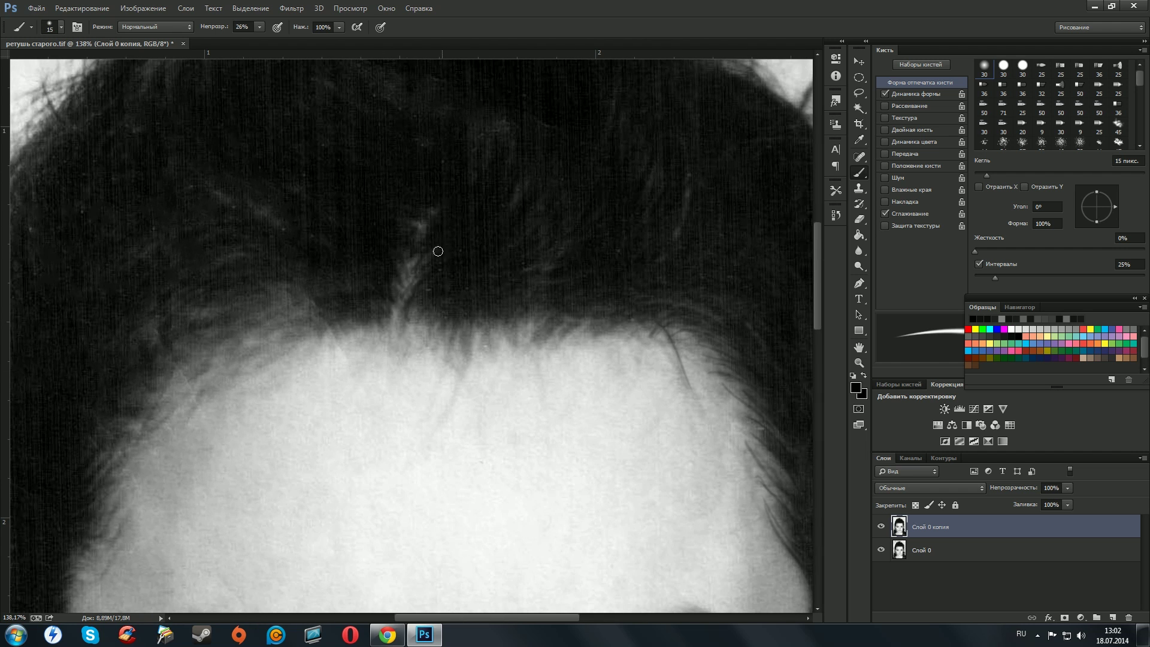
{"action": "scroll", "coordinate": [437, 251], "scroll_direction": "up", "scroll_amount": 3}
{"action": "scroll", "coordinate": [430, 384], "scroll_direction": "left", "scroll_amount": 2}
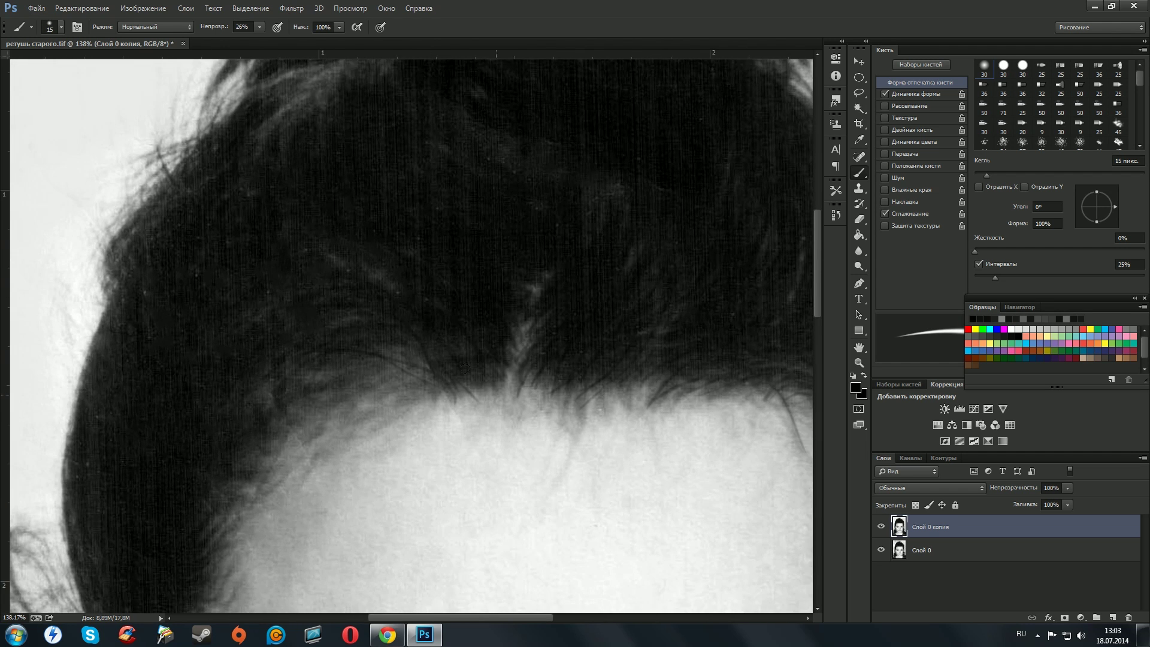
{"action": "scroll", "coordinate": [265, 297], "scroll_direction": "down", "scroll_amount": 3}
{"action": "scroll", "coordinate": [347, 467], "scroll_direction": "left", "scroll_amount": 2}
{"action": "scroll", "coordinate": [338, 371], "scroll_direction": "down", "scroll_amount": 3}
{"action": "scroll", "coordinate": [338, 371], "scroll_direction": "left", "scroll_amount": 1}
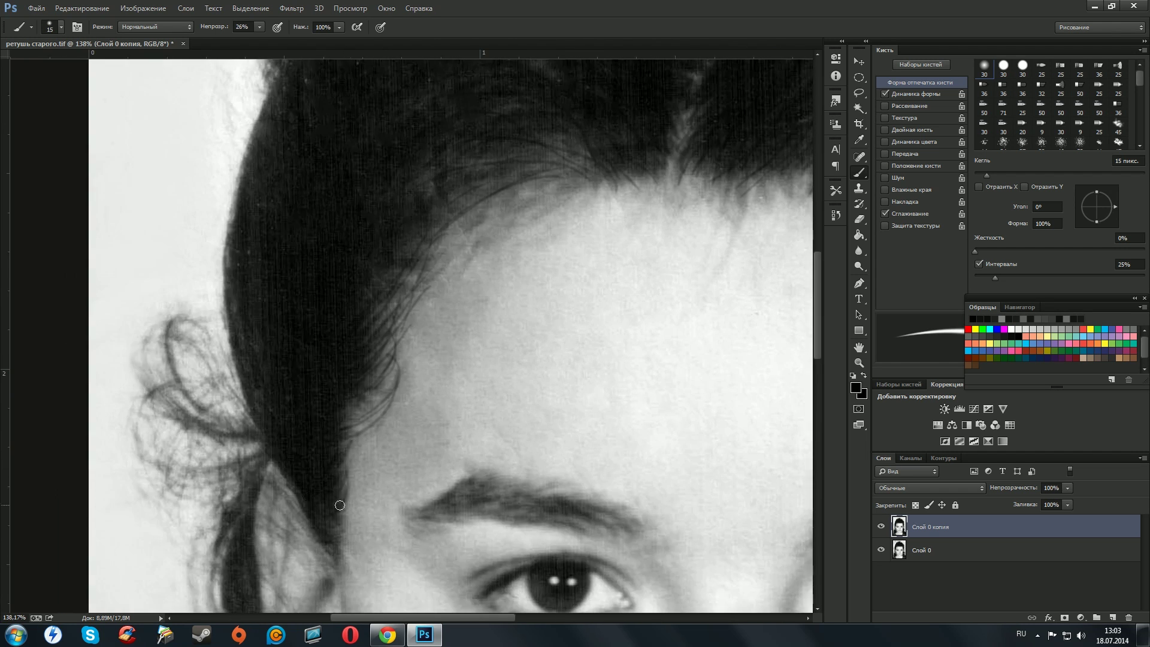
{"action": "scroll", "coordinate": [342, 395], "scroll_direction": "down", "scroll_amount": 1}
{"action": "scroll", "coordinate": [347, 419], "scroll_direction": "left", "scroll_amount": 1}
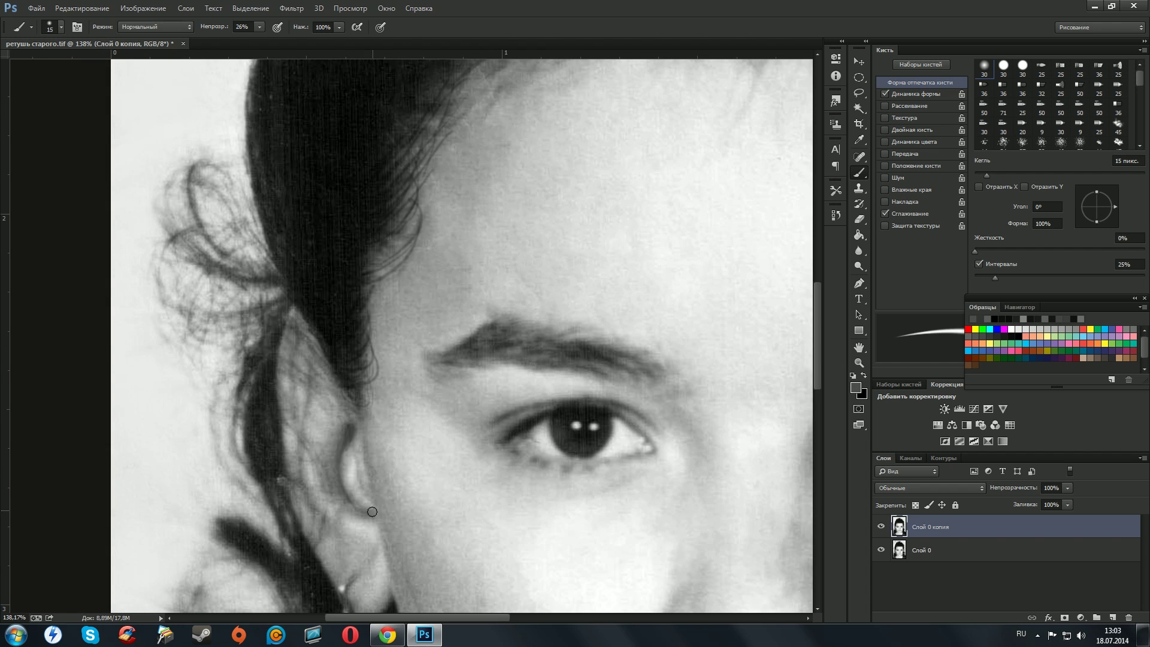
{"action": "scroll", "coordinate": [321, 460], "scroll_direction": "left", "scroll_amount": 1}
{"action": "scroll", "coordinate": [320, 397], "scroll_direction": "up", "scroll_amount": 1}
{"action": "scroll", "coordinate": [377, 506], "scroll_direction": "down", "scroll_amount": 3}
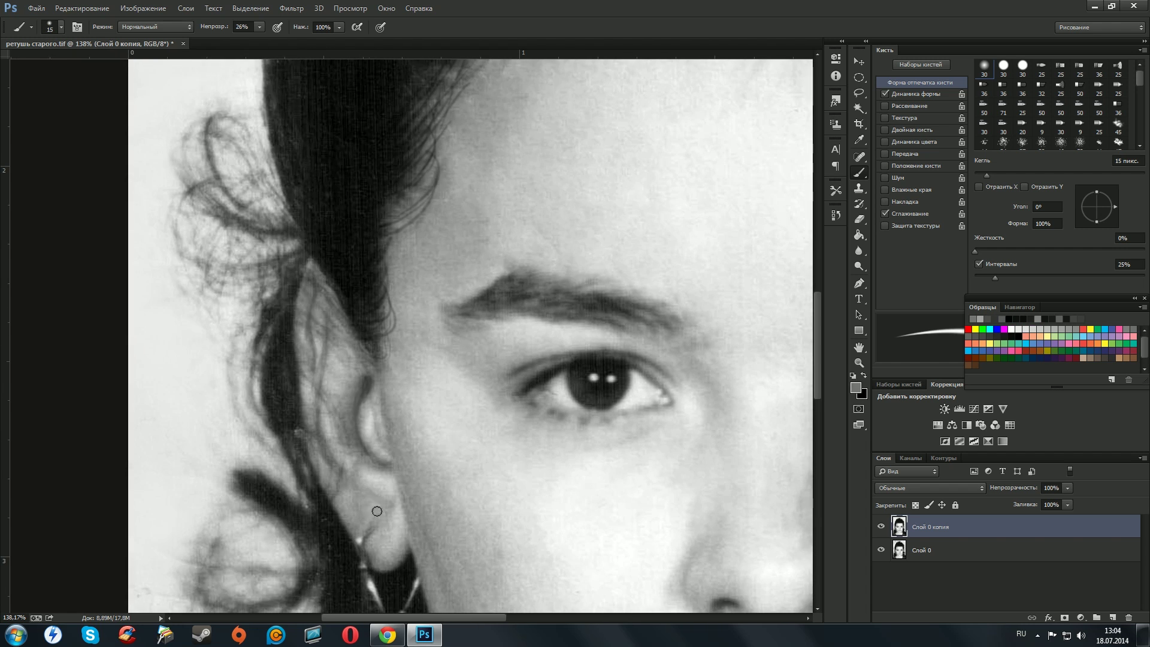
{"action": "mouse_move", "coordinate": [333, 452]}
{"action": "left_mouse_down"}
{"action": "mouse_move", "coordinate": [387, 361]}
{"action": "mouse_move", "coordinate": [442, 405]}
{"action": "left_mouse_up"}
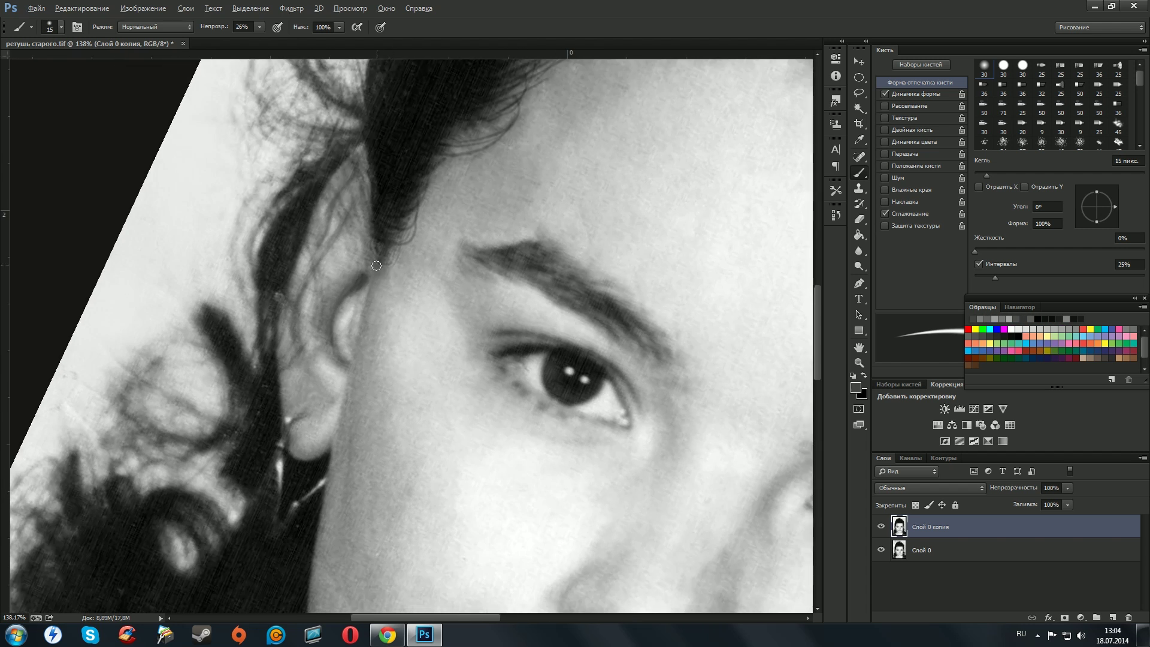
{"action": "scroll", "coordinate": [311, 285], "scroll_direction": "left", "scroll_amount": 5}
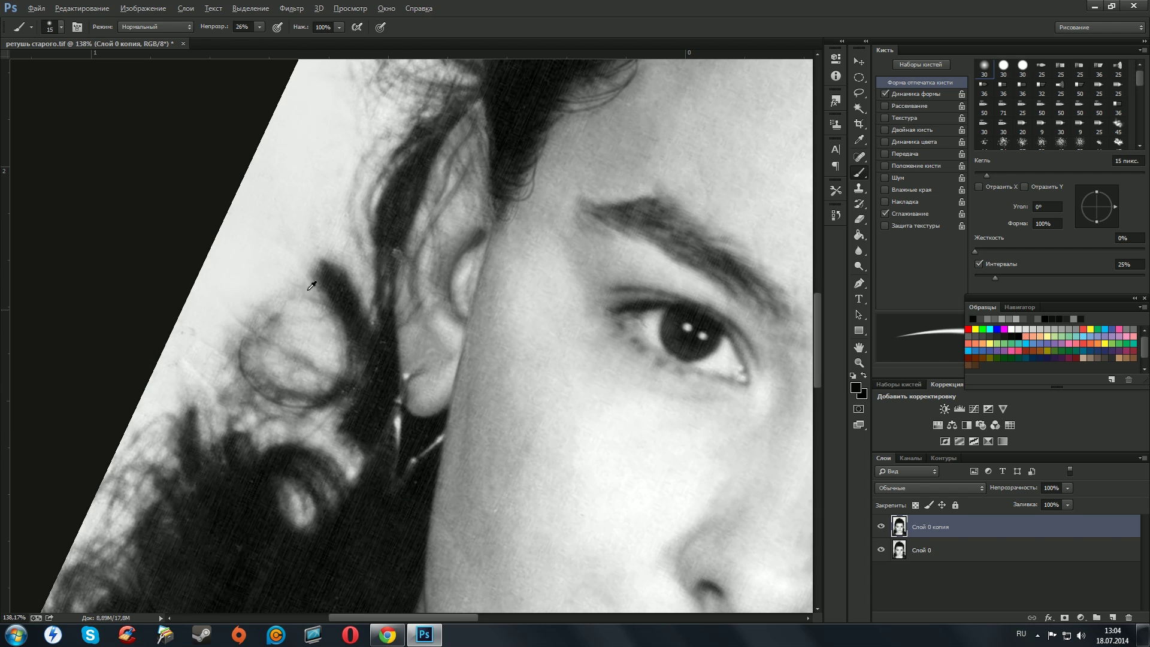
{"action": "left_click_drag", "start_coordinate": [192, 446], "coordinate": [111, 533]}
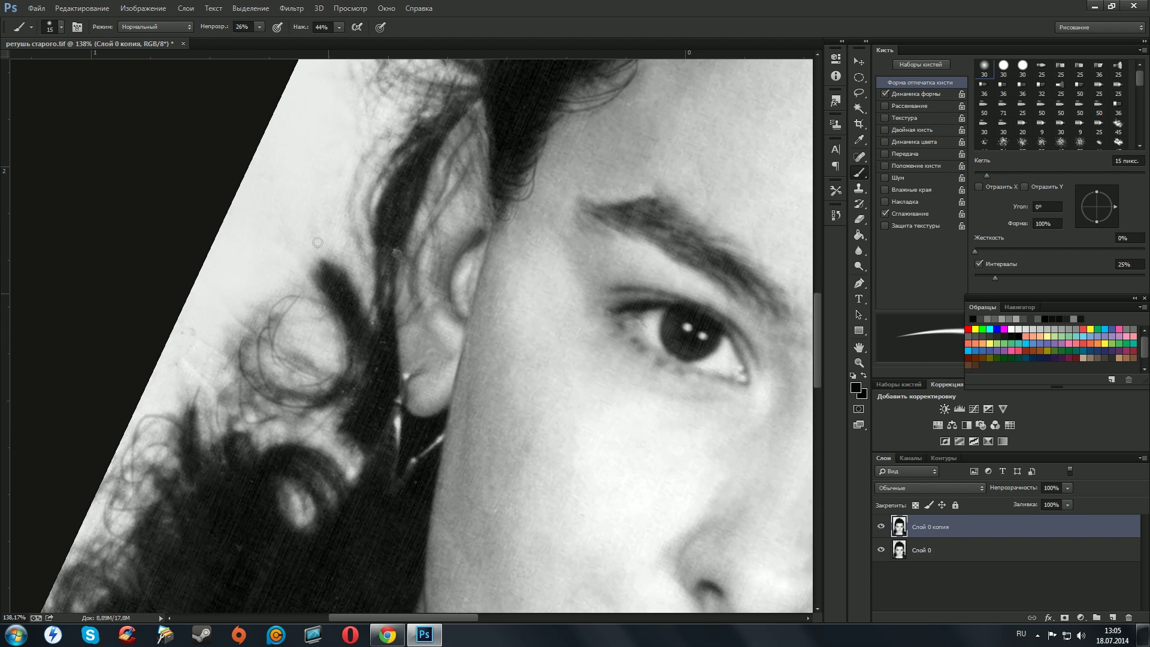
Set the brush to 9 px at 11% opacity and work across the crown and hairline.
{"action": "key", "text": "1"}
{"action": "key", "text": "1"}
{"action": "scroll", "coordinate": [335, 257], "scroll_direction": "up", "scroll_amount": 3}
{"action": "scroll", "coordinate": [359, 276], "scroll_direction": "up", "scroll_amount": 3}
{"action": "scroll", "coordinate": [389, 240], "scroll_direction": "up", "scroll_amount": 3}
{"action": "scroll", "coordinate": [539, 210], "scroll_direction": "up", "scroll_amount": 3}
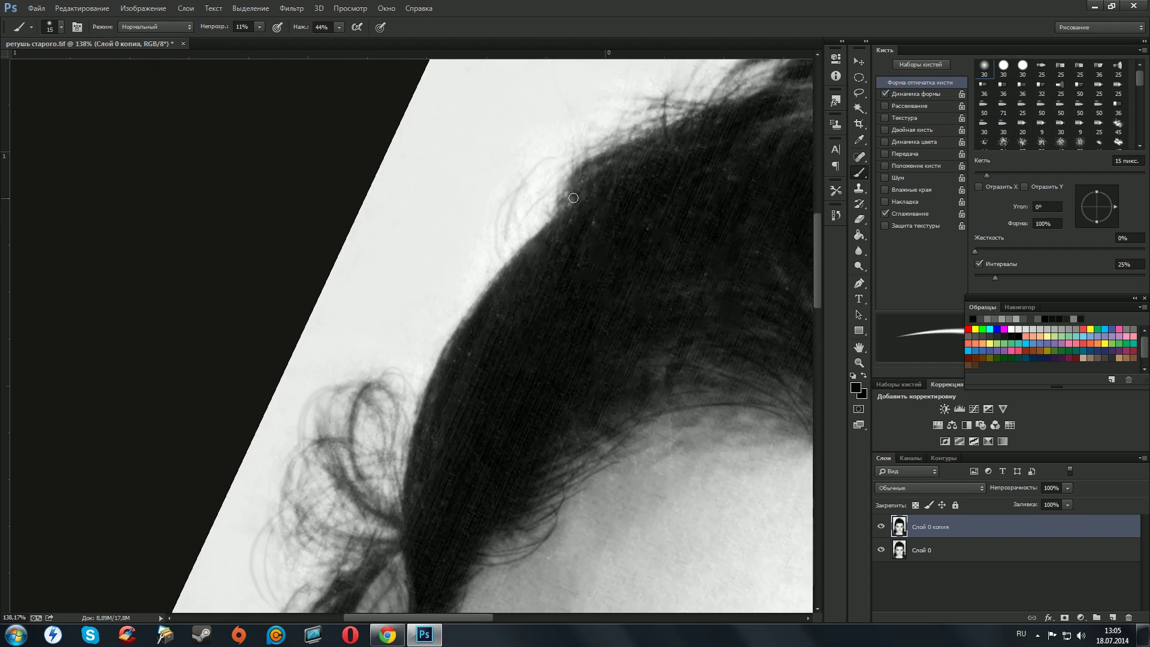
{"action": "key", "text": "bracketleft"}
{"action": "key", "text": "bracketleft"}
{"action": "scroll", "coordinate": [573, 197], "scroll_direction": "up", "scroll_amount": 3}
{"action": "scroll", "coordinate": [549, 220], "scroll_direction": "right", "scroll_amount": 3}
{"action": "scroll", "coordinate": [417, 359], "scroll_direction": "up", "scroll_amount": 4}
{"action": "scroll", "coordinate": [517, 207], "scroll_direction": "right", "scroll_amount": 5}
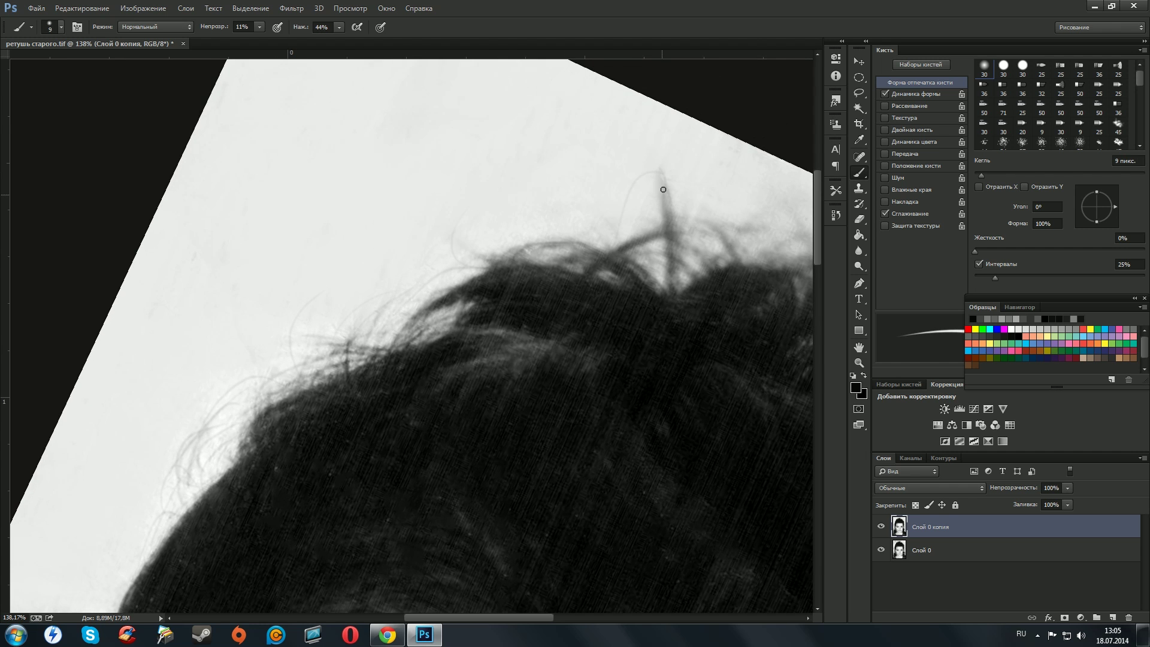
{"action": "scroll", "coordinate": [640, 235], "scroll_direction": "right", "scroll_amount": 3}
{"action": "scroll", "coordinate": [623, 233], "scroll_direction": "right", "scroll_amount": 3}
{"action": "scroll", "coordinate": [599, 232], "scroll_direction": "up", "scroll_amount": 3}
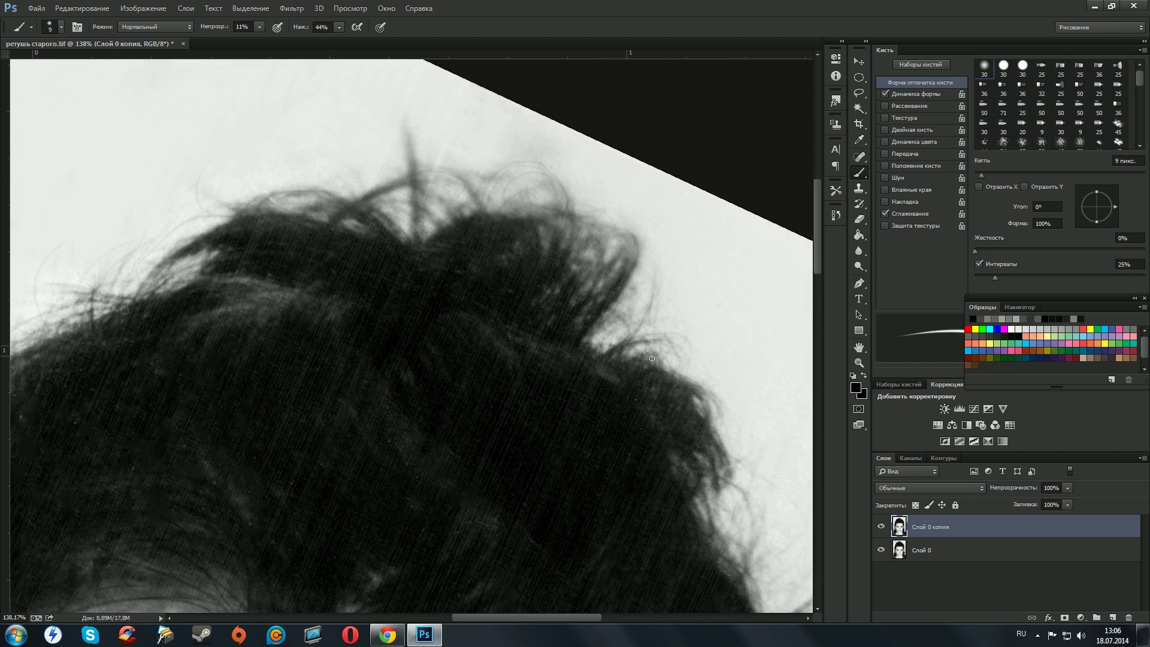
{"action": "scroll", "coordinate": [567, 230], "scroll_direction": "up", "scroll_amount": 3}
{"action": "scroll", "coordinate": [593, 269], "scroll_direction": "right", "scroll_amount": 5}
{"action": "scroll", "coordinate": [625, 321], "scroll_direction": "down", "scroll_amount": 1}
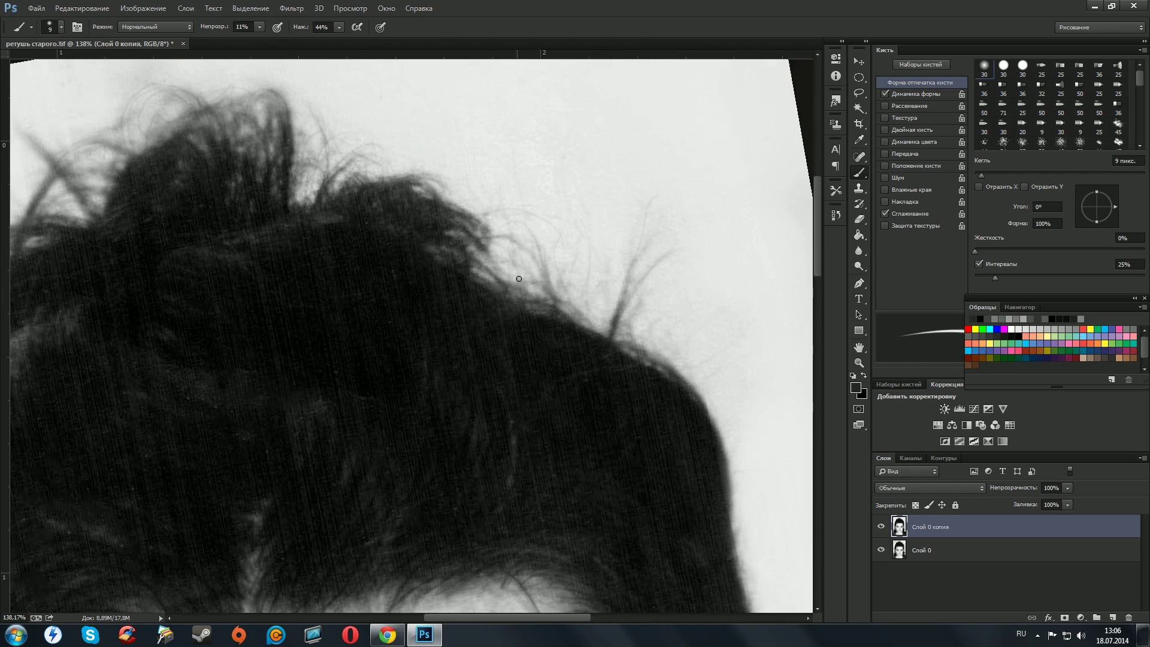
{"action": "scroll", "coordinate": [563, 324], "scroll_direction": "right", "scroll_amount": 2}
{"action": "scroll", "coordinate": [611, 375], "scroll_direction": "down", "scroll_amount": 2}
{"action": "scroll", "coordinate": [574, 411], "scroll_direction": "down", "scroll_amount": 3}
{"action": "scroll", "coordinate": [542, 416], "scroll_direction": "down", "scroll_amount": 2}
{"action": "scroll", "coordinate": [491, 455], "scroll_direction": "up", "scroll_amount": 5}
{"action": "scroll", "coordinate": [437, 492], "scroll_direction": "left", "scroll_amount": 6}
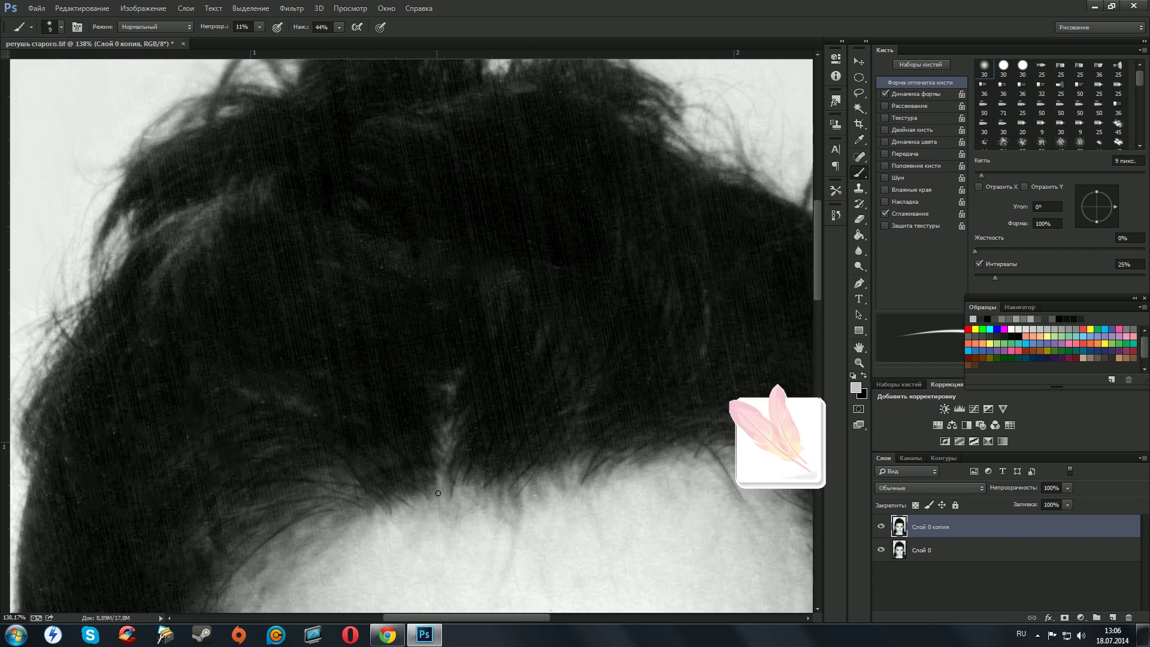
{"action": "scroll", "coordinate": [335, 336], "scroll_direction": "left", "scroll_amount": 1}
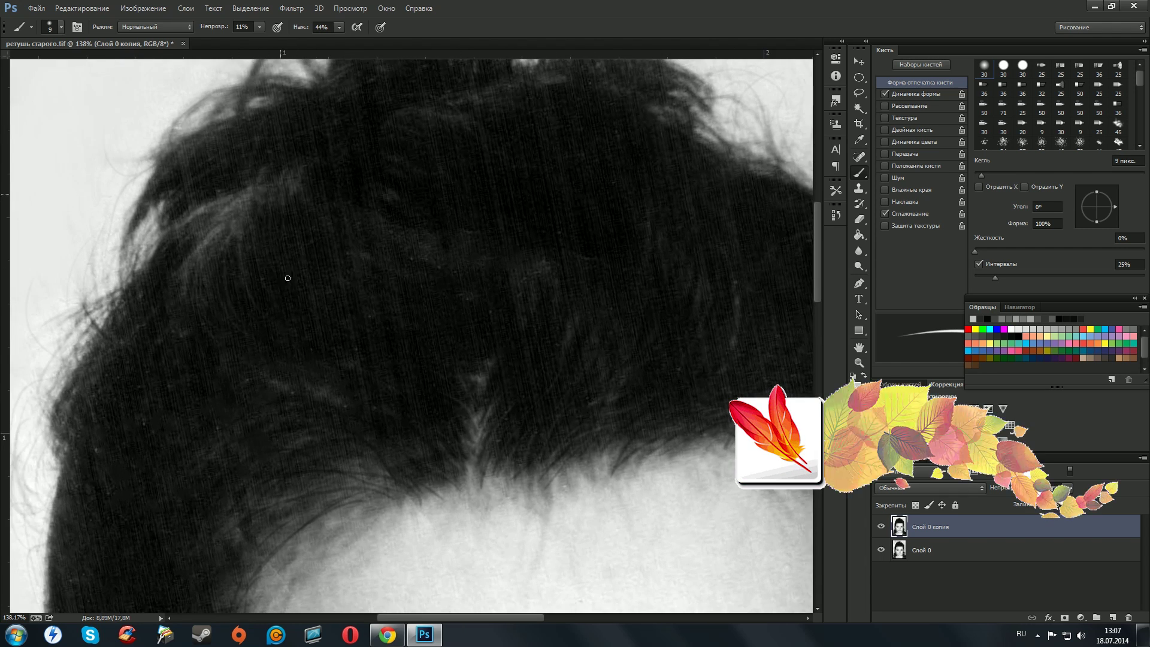
{"action": "scroll", "coordinate": [287, 278], "scroll_direction": "up", "scroll_amount": 2}
{"action": "scroll", "coordinate": [317, 243], "scroll_direction": "down", "scroll_amount": 1}
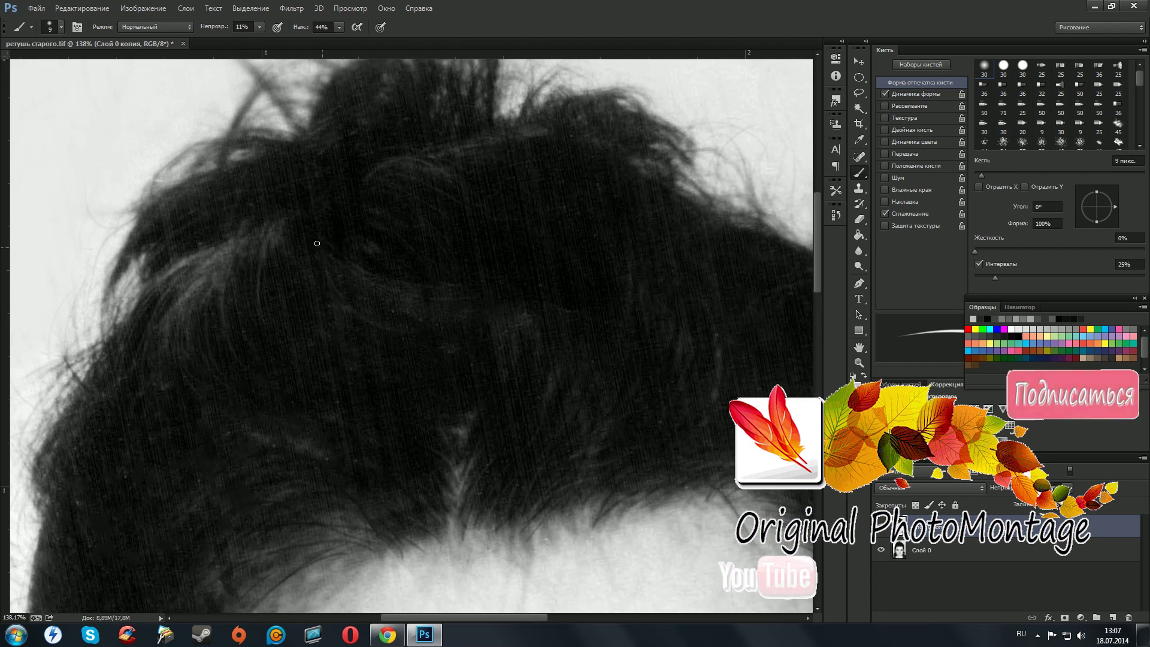
{"action": "scroll", "coordinate": [316, 243], "scroll_direction": "up", "scroll_amount": 3}
{"action": "scroll", "coordinate": [299, 204], "scroll_direction": "right", "scroll_amount": 2}
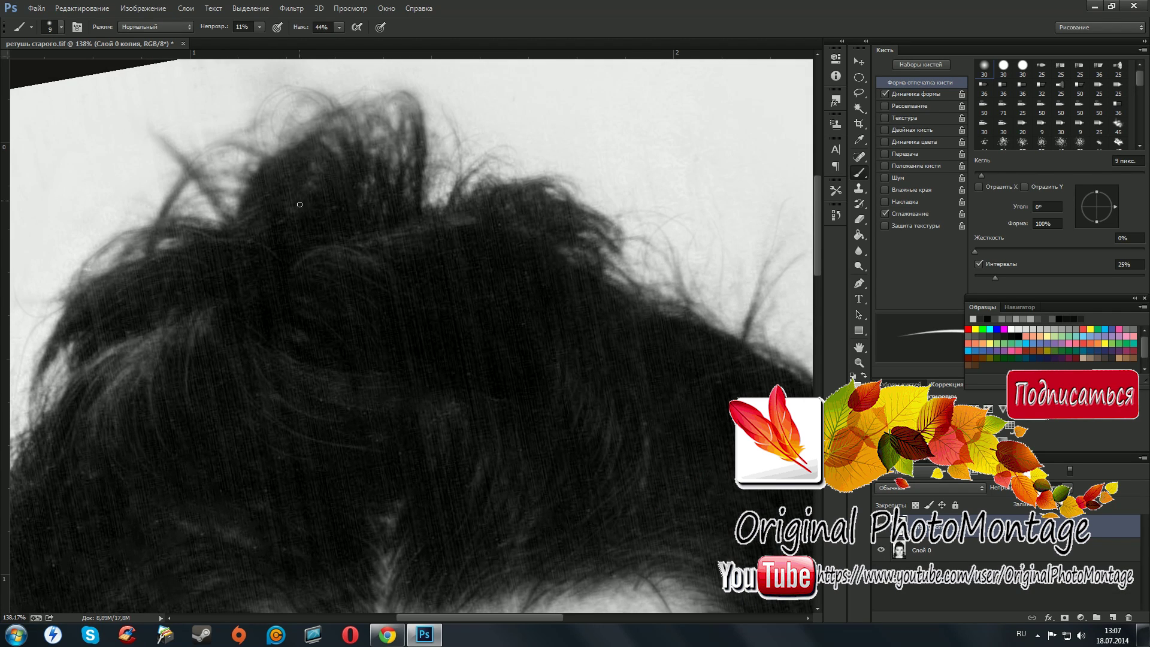
{"action": "scroll", "coordinate": [498, 217], "scroll_direction": "down", "scroll_amount": 4}
{"action": "scroll", "coordinate": [545, 254], "scroll_direction": "right", "scroll_amount": 3}
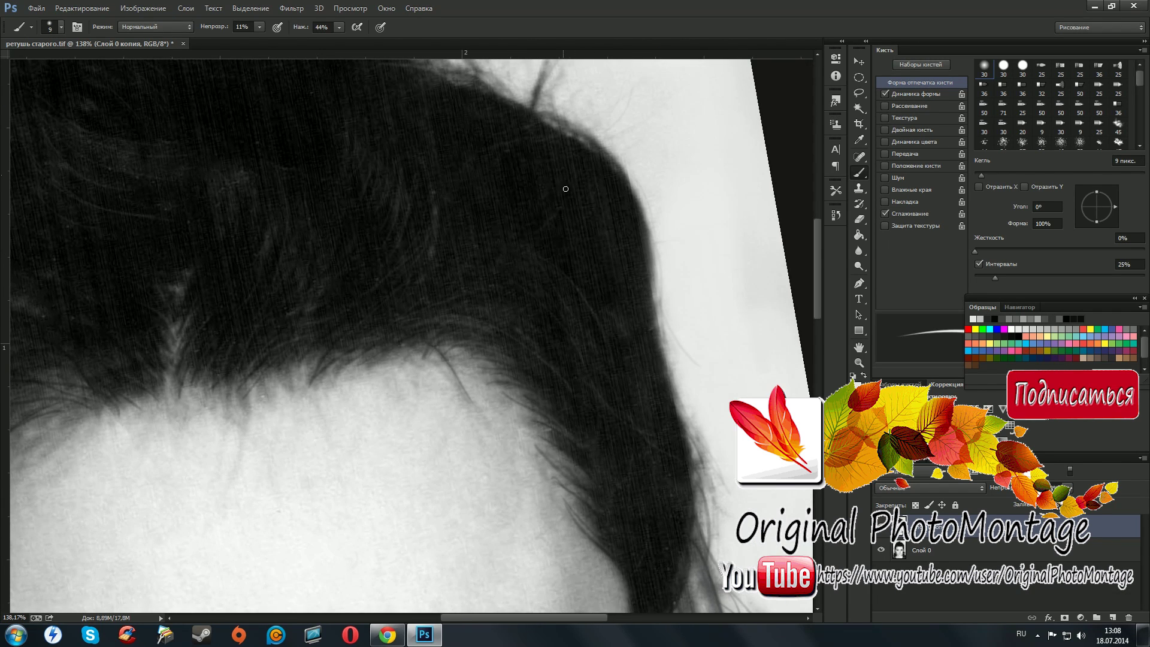
{"action": "scroll", "coordinate": [565, 189], "scroll_direction": "down", "scroll_amount": 1}
{"action": "scroll", "coordinate": [563, 498], "scroll_direction": "right", "scroll_amount": 2}
{"action": "scroll", "coordinate": [476, 334], "scroll_direction": "down", "scroll_amount": 3}
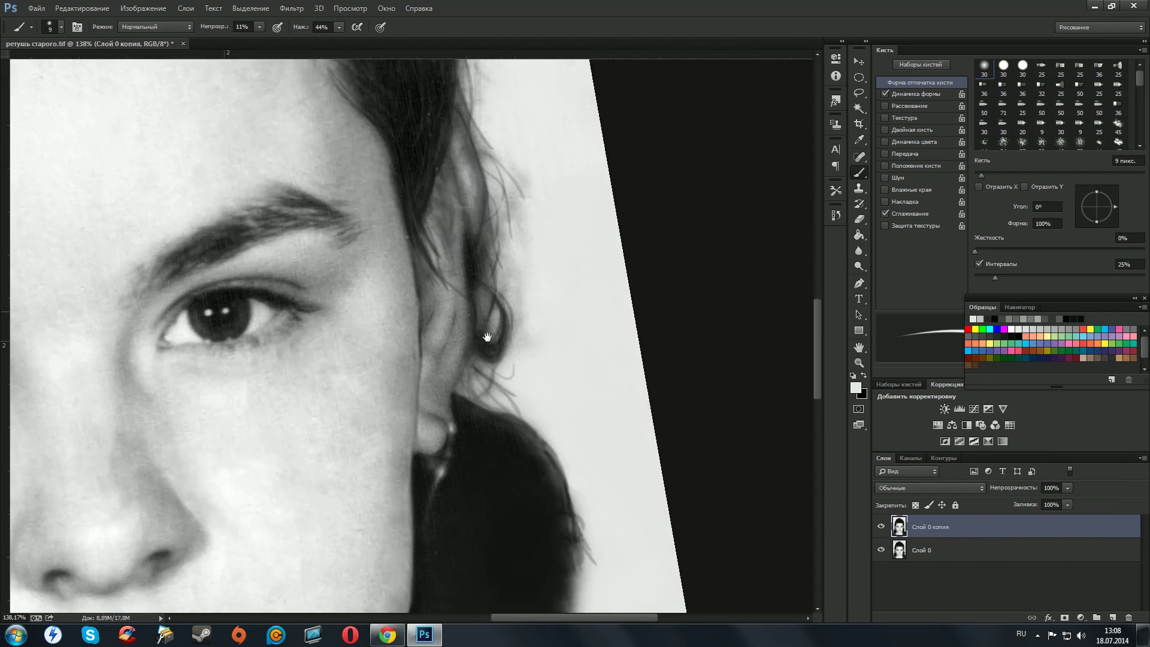
{"action": "scroll", "coordinate": [560, 334], "scroll_direction": "down", "scroll_amount": 2}
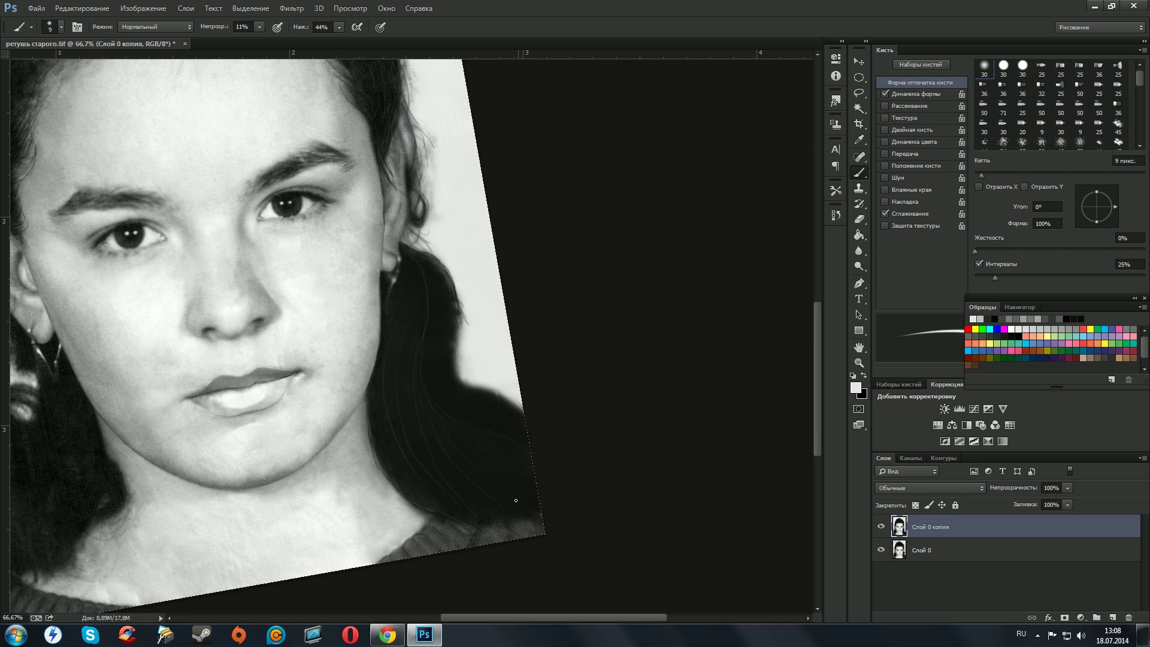
{"action": "scroll", "coordinate": [488, 410], "scroll_direction": "down", "scroll_amount": 1}
{"action": "scroll", "coordinate": [242, 450], "scroll_direction": "left", "scroll_amount": 4}
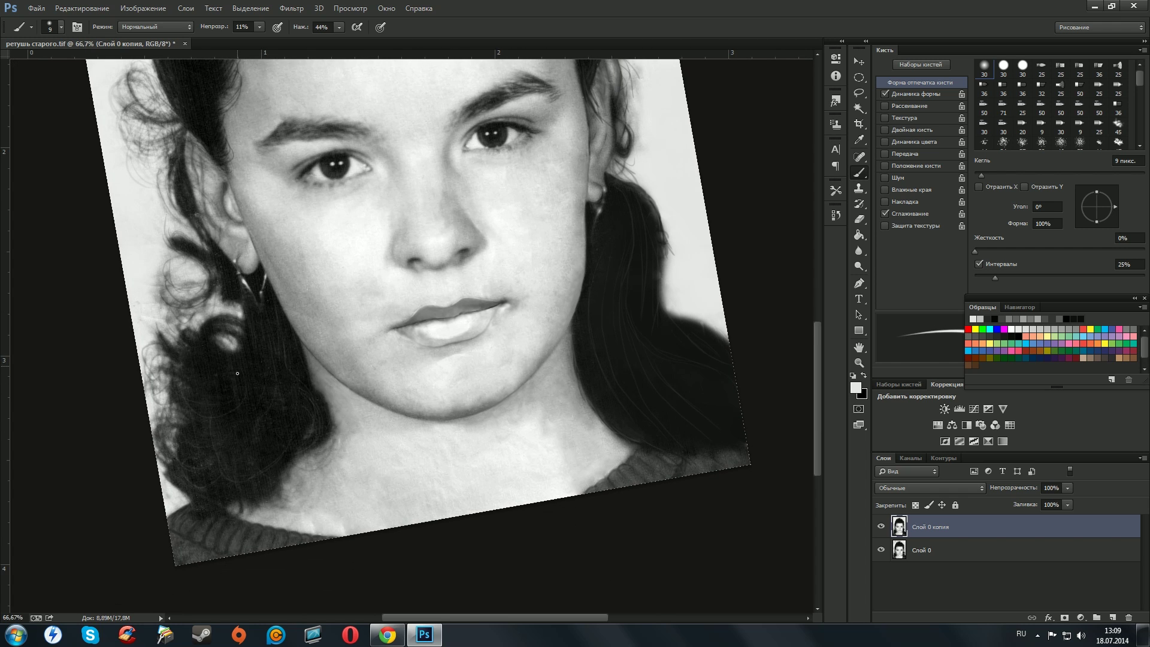
{"action": "scroll", "coordinate": [200, 205], "scroll_direction": "up", "scroll_amount": 3}
{"action": "scroll", "coordinate": [223, 245], "scroll_direction": "left", "scroll_amount": 1}
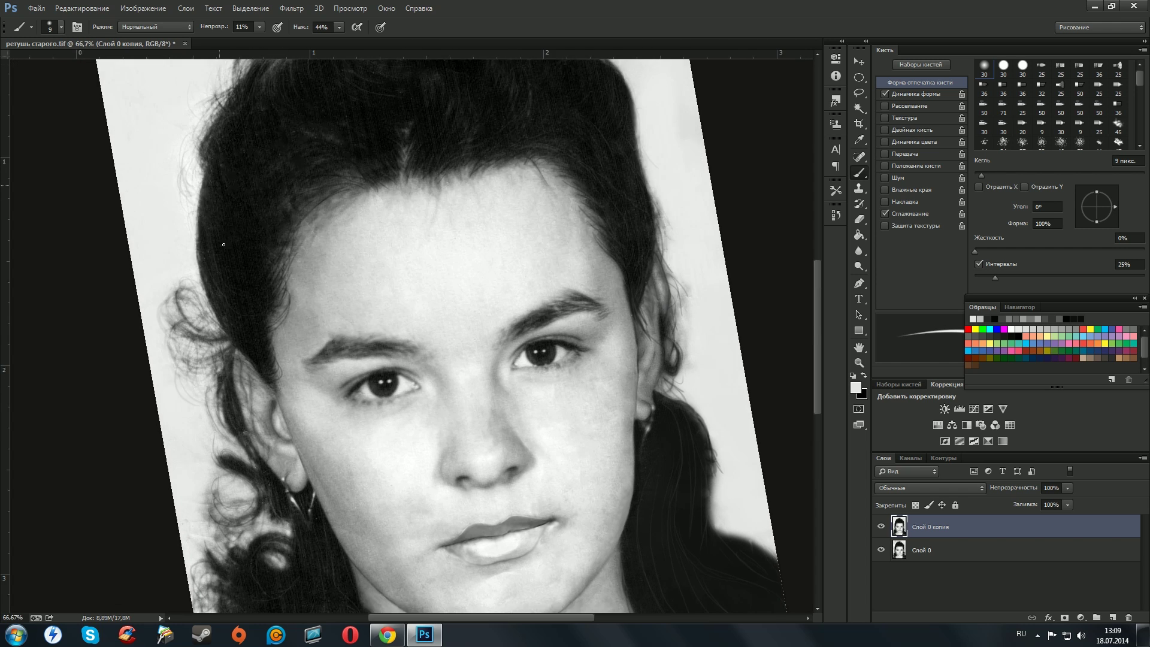
{"action": "scroll", "coordinate": [255, 191], "scroll_direction": "up", "scroll_amount": 2}
{"action": "scroll", "coordinate": [389, 306], "scroll_direction": "left", "scroll_amount": 1}
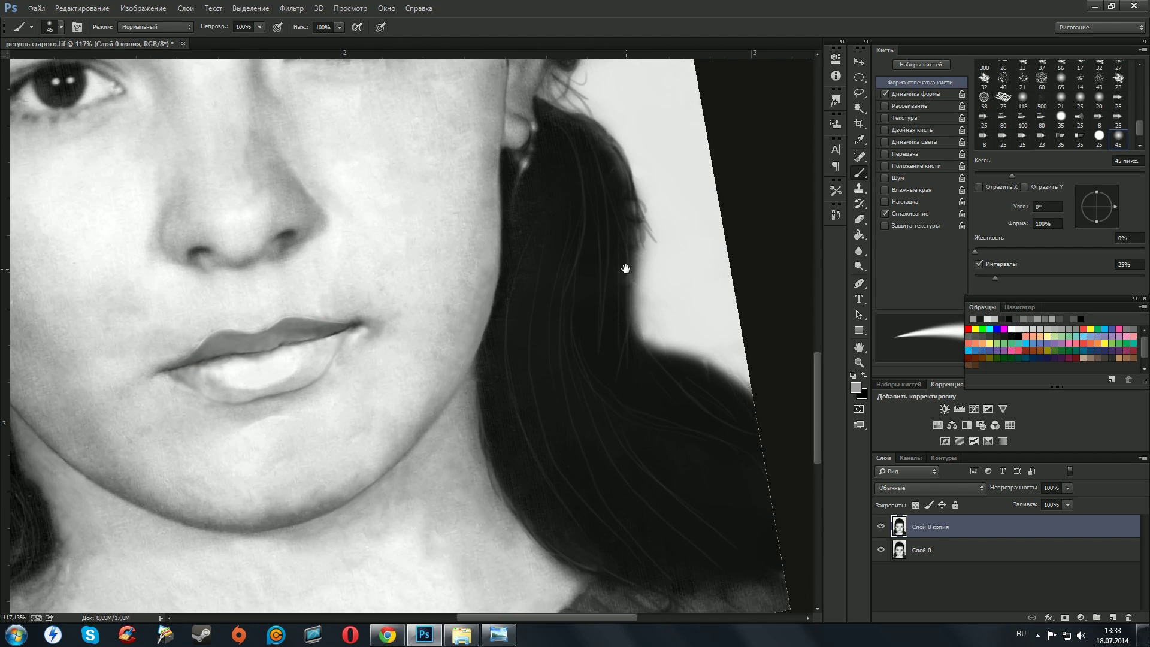
Lasso the left curls, copy them to a new layer, and warp the mirrored copy onto the right side.
{"action": "scroll", "coordinate": [625, 269], "scroll_direction": "down", "scroll_amount": 3}
{"action": "key", "text": "l"}
{"action": "scroll", "coordinate": [365, 354], "scroll_direction": "up", "scroll_amount": 1}
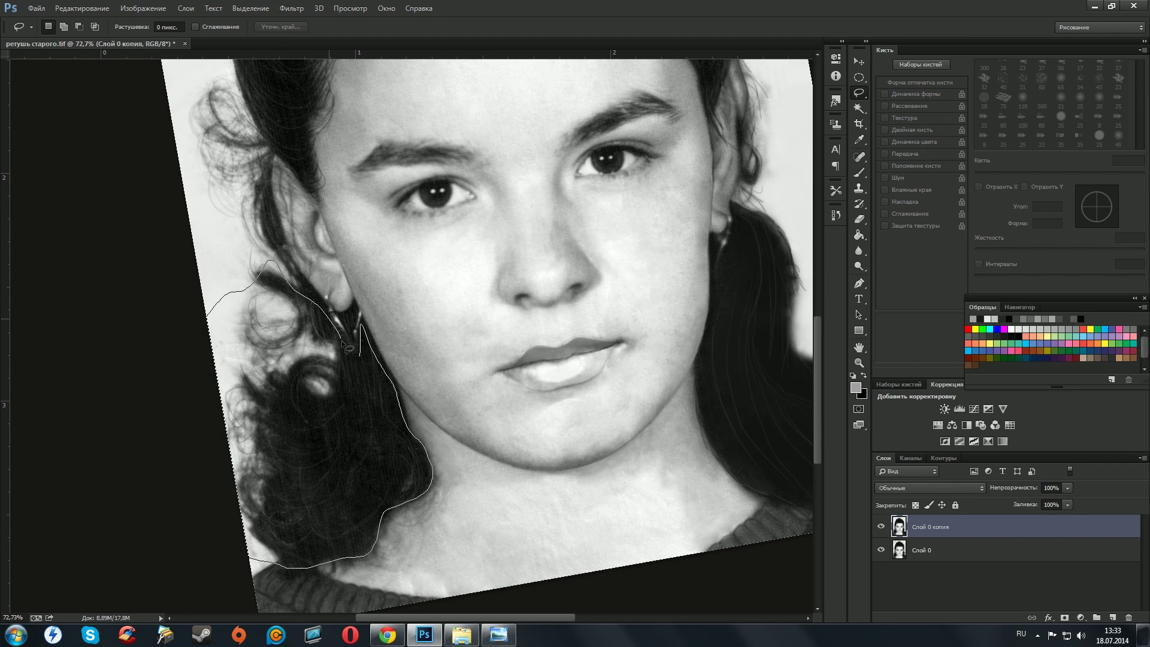
{"action": "key", "text": "ctrl+j"}
{"action": "key", "text": "ctrl+t"}
{"action": "right_click", "coordinate": [600, 424]}
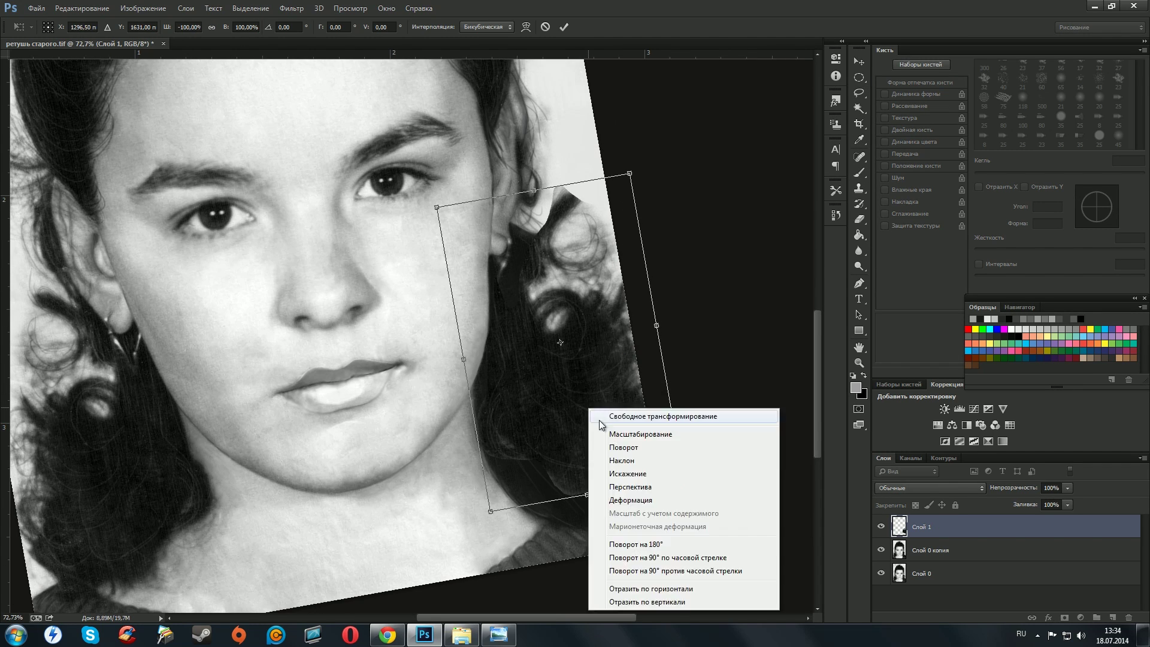
{"action": "left_click", "coordinate": [630, 499]}
{"action": "key", "text": "Return"}
Erase the copied hair overlapping the cheek edge with a 20 px eraser.
{"action": "scroll", "coordinate": [525, 335], "scroll_direction": "up", "scroll_amount": 3}
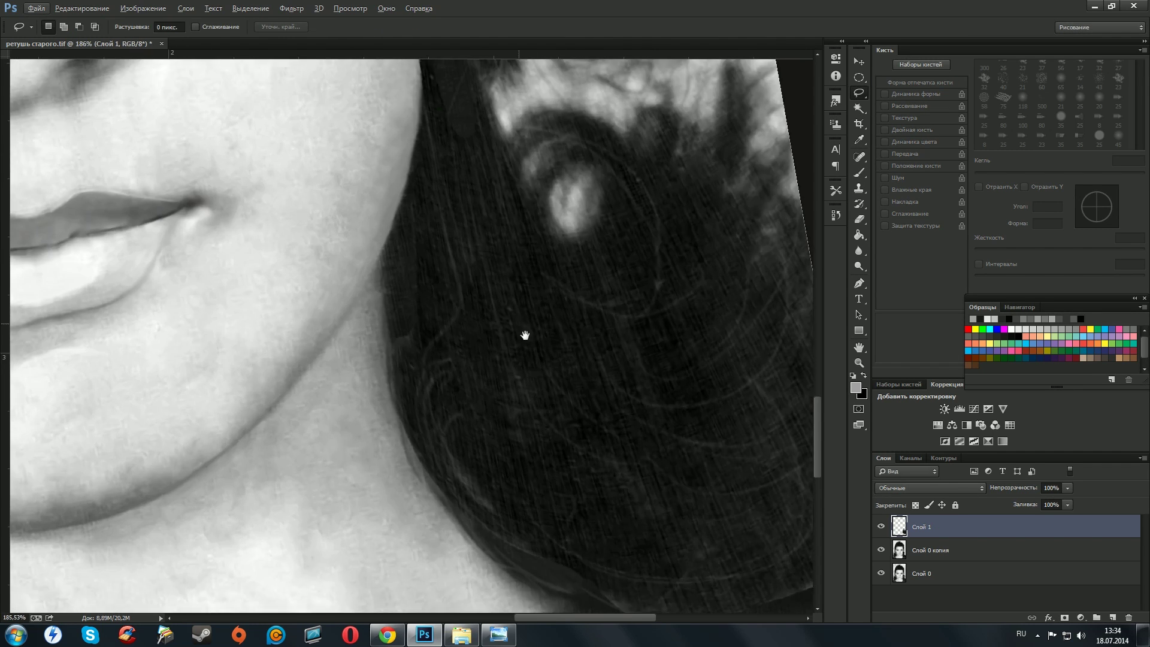
{"action": "scroll", "coordinate": [526, 335], "scroll_direction": "down", "scroll_amount": 2}
{"action": "scroll", "coordinate": [628, 378], "scroll_direction": "up", "scroll_amount": 3}
{"action": "key", "text": "e"}
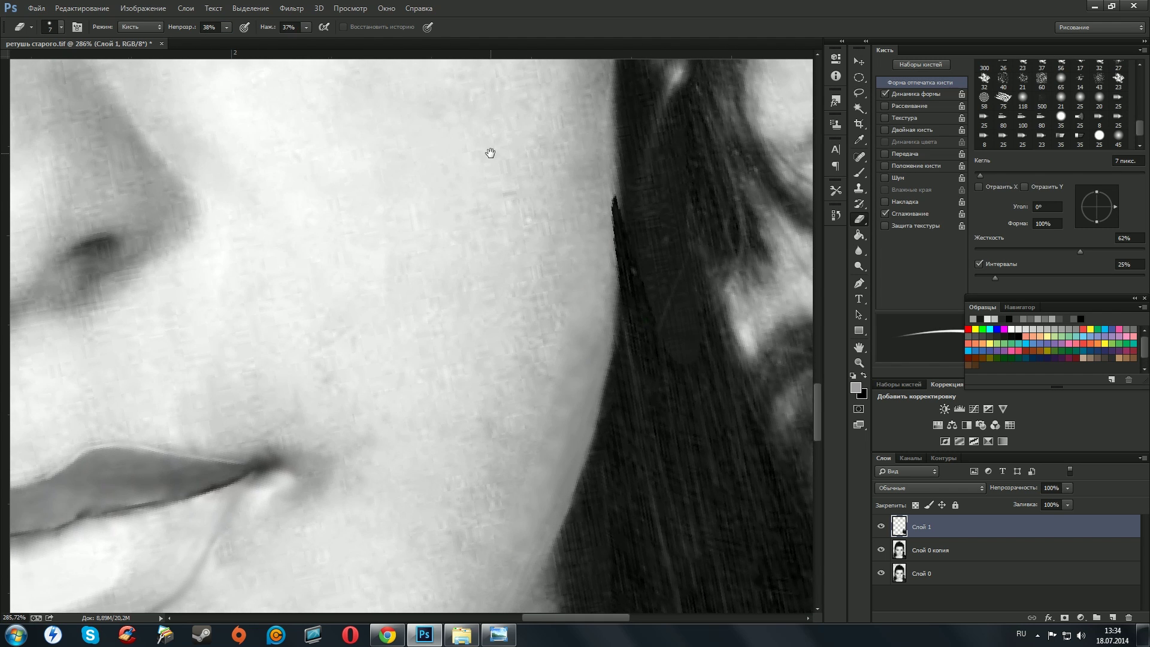
{"action": "key", "text": "bracketright"}
{"action": "key", "text": "bracketright"}
{"action": "key", "text": "bracketright"}
{"action": "left_click_drag", "start_coordinate": [614, 198], "coordinate": [624, 510]}
{"action": "mouse_move", "coordinate": [685, 175]}
{"action": "left_mouse_down"}
{"action": "mouse_move", "coordinate": [624, 200]}
{"action": "mouse_move", "coordinate": [635, 200]}
{"action": "left_mouse_up"}
{"action": "left_click_drag", "start_coordinate": [588, 436], "coordinate": [570, 209]}
Pan down across the dark lower hair to check the patched area.
{"action": "mouse_move", "coordinate": [520, 441]}
{"action": "left_mouse_down"}
{"action": "mouse_move", "coordinate": [411, 226]}
{"action": "mouse_move", "coordinate": [425, 174]}
{"action": "left_mouse_up"}
{"action": "mouse_move", "coordinate": [271, 192]}
{"action": "left_mouse_down"}
{"action": "mouse_move", "coordinate": [334, 339]}
{"action": "mouse_move", "coordinate": [251, 220]}
{"action": "left_mouse_up"}
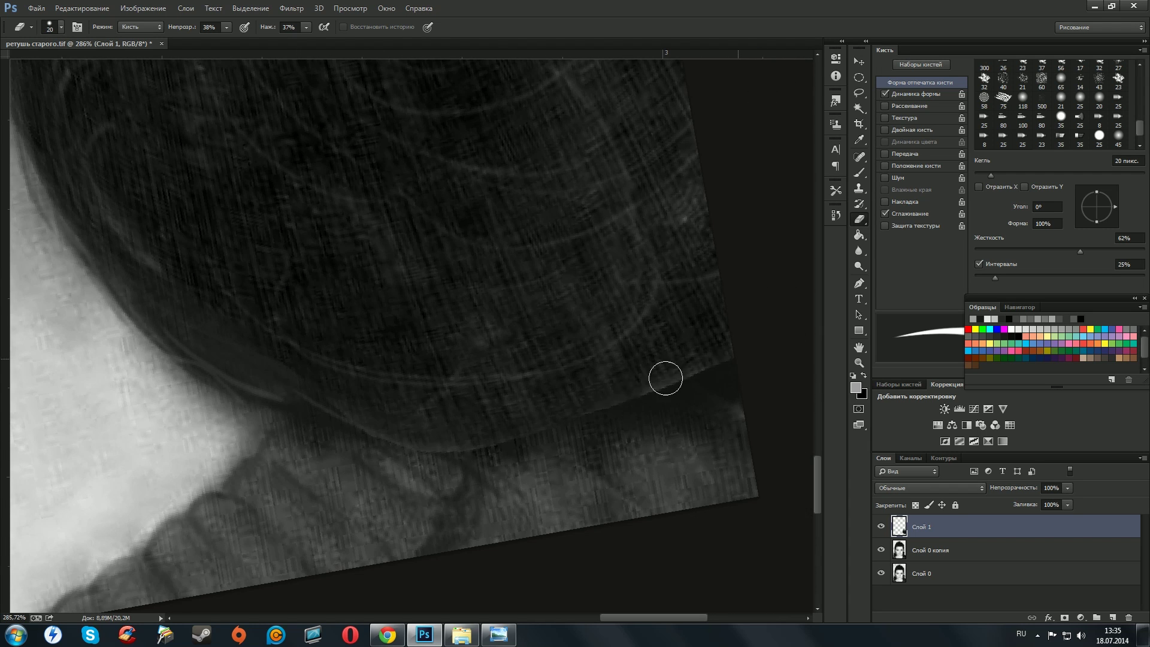
{"action": "scroll", "coordinate": [502, 271], "scroll_direction": "down", "scroll_amount": 3}
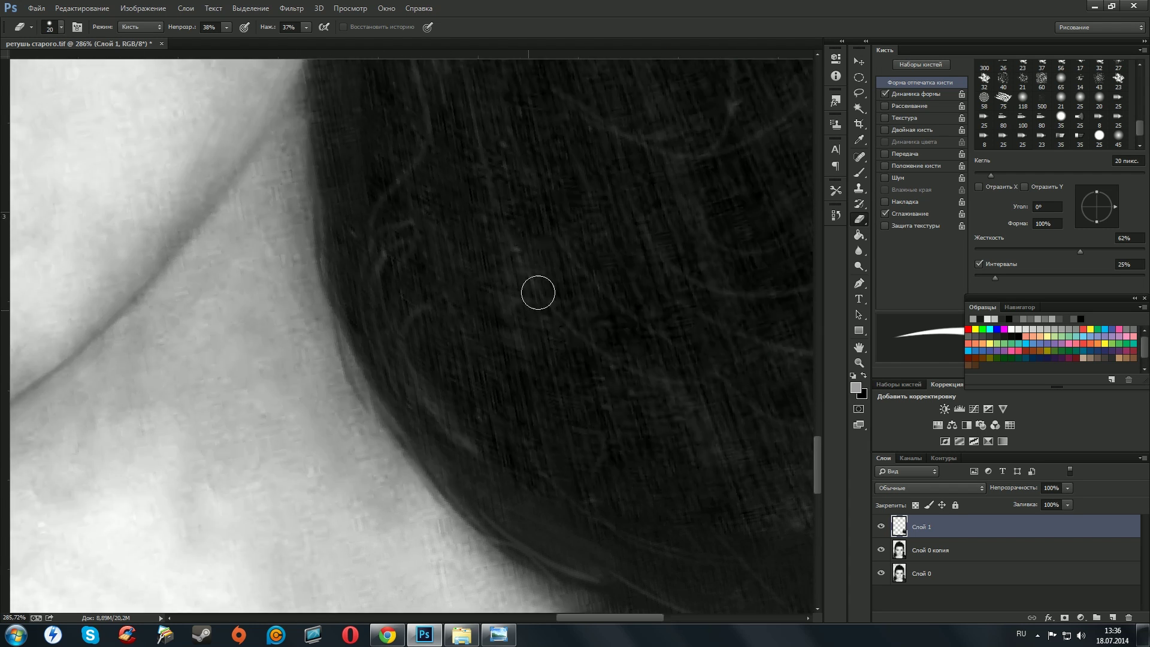
{"action": "scroll", "coordinate": [532, 128], "scroll_direction": "down", "scroll_amount": 3}
{"action": "scroll", "coordinate": [539, 403], "scroll_direction": "down", "scroll_amount": 2}
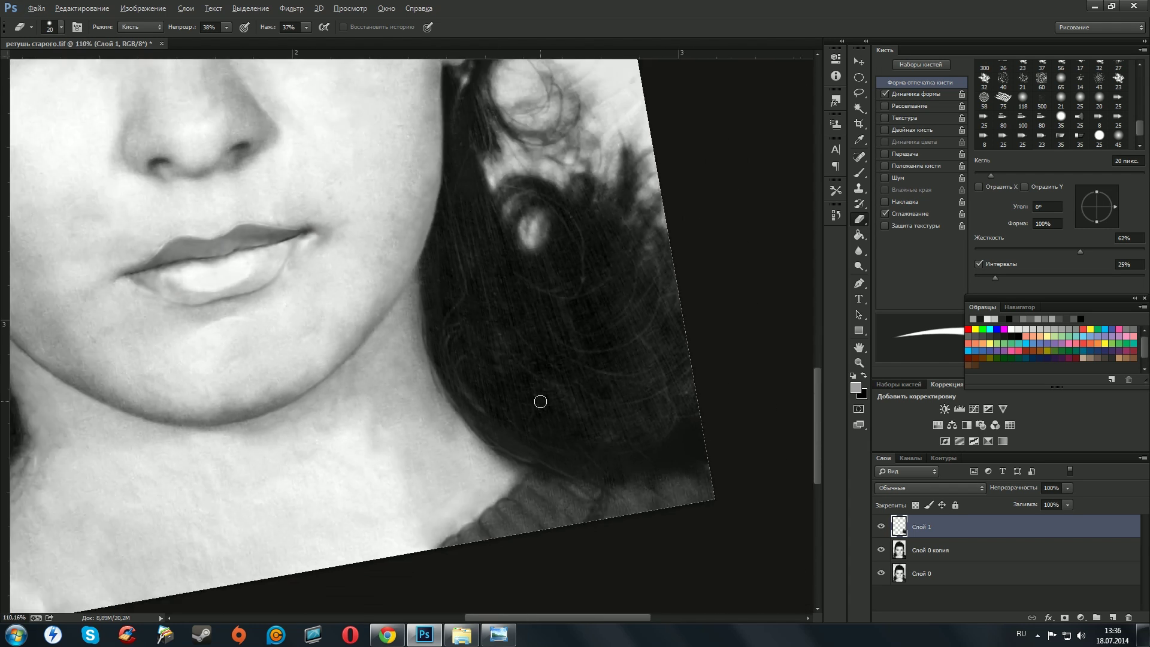
{"action": "scroll", "coordinate": [539, 403], "scroll_direction": "down", "scroll_amount": 2}
With a brush shrunk to 9 px, paint dark hair strands over the light blobs in the curls.
{"action": "scroll", "coordinate": [419, 300], "scroll_direction": "up", "scroll_amount": 3}
{"action": "key", "text": "b"}
{"action": "key", "text": "bracketleft"}
{"action": "key", "text": "bracketleft"}
{"action": "scroll", "coordinate": [442, 231], "scroll_direction": "down", "scroll_amount": 2}
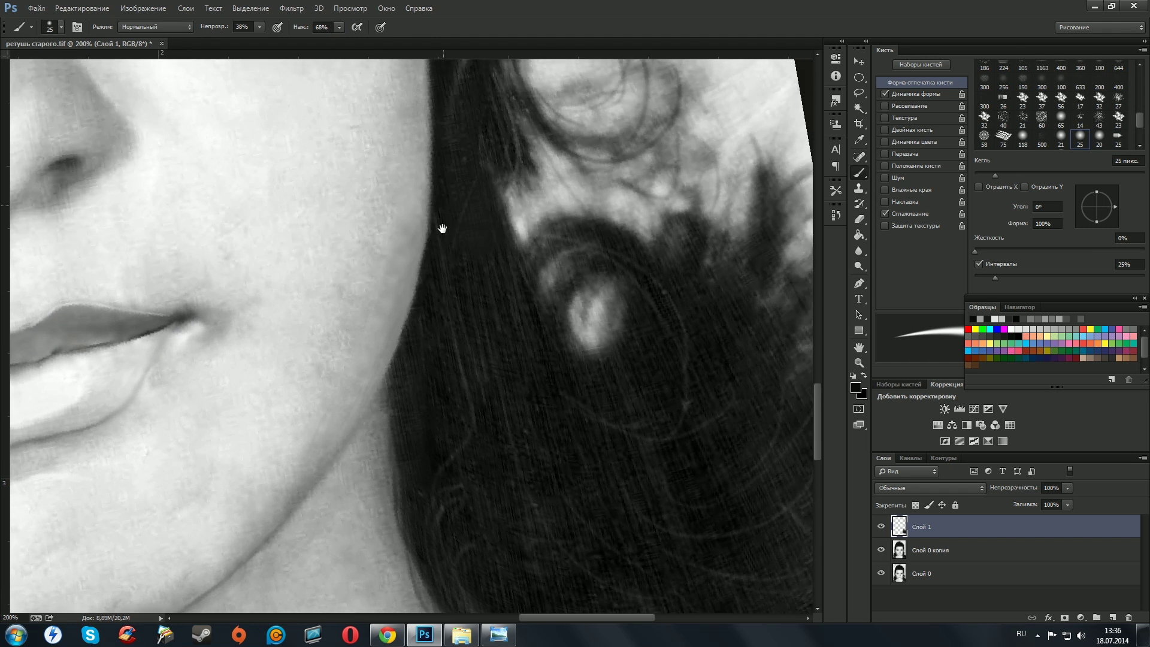
{"action": "scroll", "coordinate": [405, 441], "scroll_direction": "up", "scroll_amount": 2}
{"action": "scroll", "coordinate": [407, 372], "scroll_direction": "down", "scroll_amount": 2}
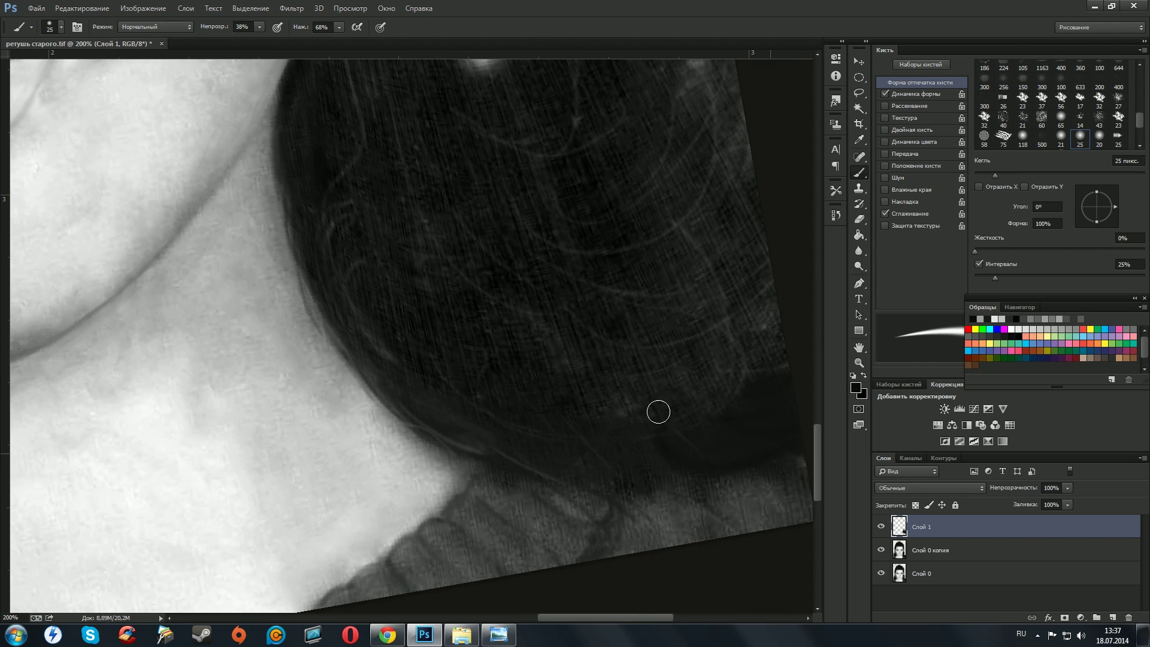
{"action": "scroll", "coordinate": [663, 303], "scroll_direction": "up", "scroll_amount": 2}
{"action": "key", "text": "bracketleft"}
{"action": "key", "text": "bracketleft"}
{"action": "key", "text": "bracketleft"}
{"action": "scroll", "coordinate": [663, 303], "scroll_direction": "up", "scroll_amount": 2}
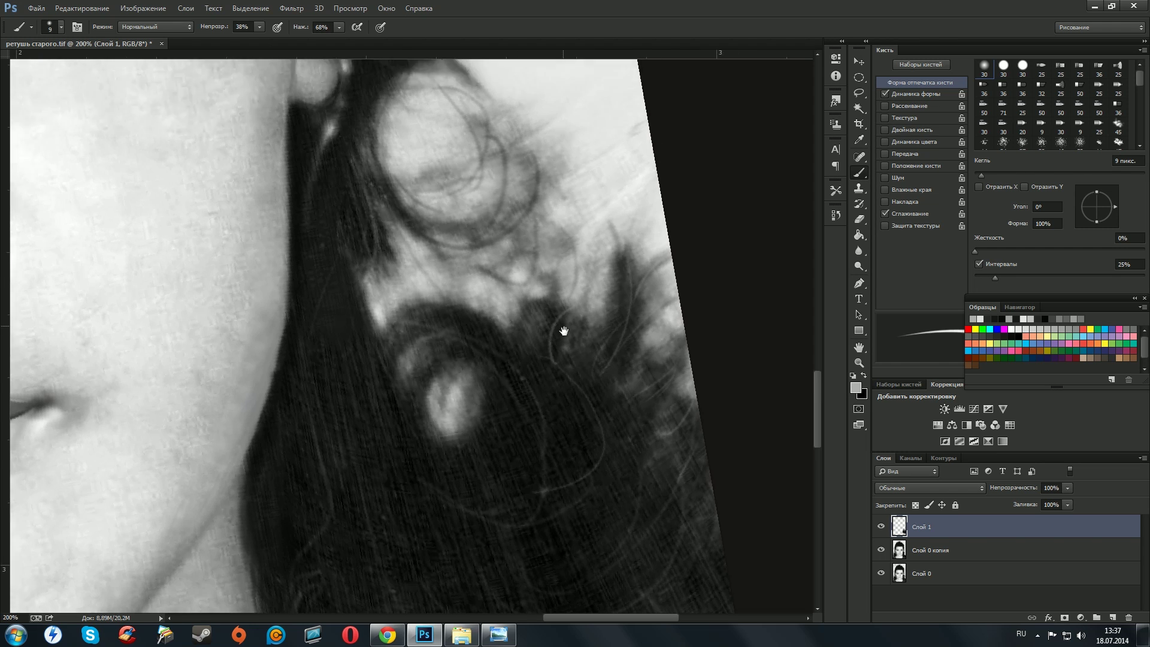
{"action": "scroll", "coordinate": [560, 328], "scroll_direction": "up", "scroll_amount": 2}
{"action": "left_click_drag", "start_coordinate": [426, 420], "coordinate": [475, 402]}
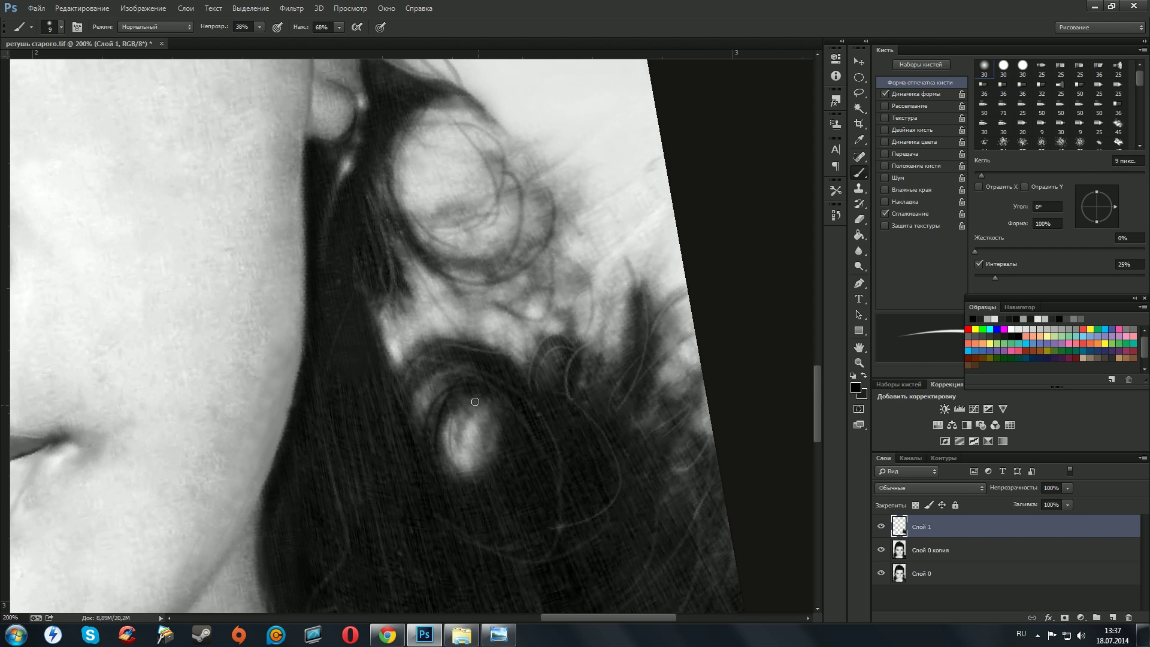
{"action": "left_click_drag", "start_coordinate": [467, 361], "coordinate": [369, 327]}
Pan around the portrait at 200% to inspect the patched hair on every side.
{"action": "scroll", "coordinate": [332, 246], "scroll_direction": "up", "scroll_amount": 3}
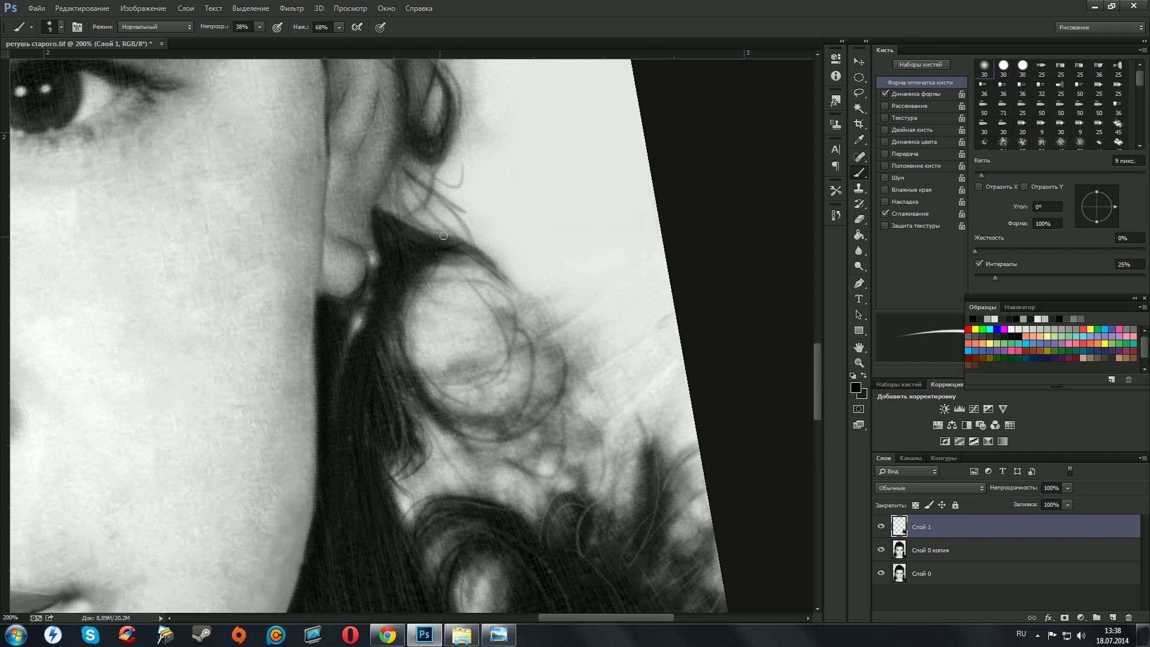
{"action": "scroll", "coordinate": [419, 389], "scroll_direction": "down", "scroll_amount": 3}
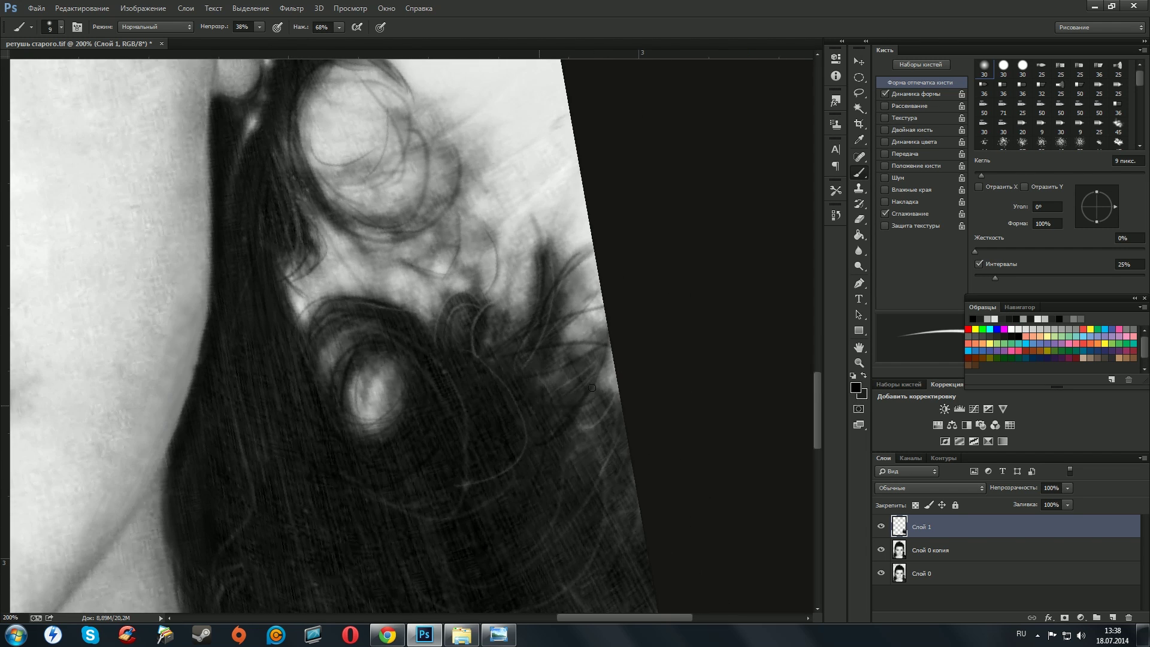
{"action": "scroll", "coordinate": [425, 409], "scroll_direction": "down", "scroll_amount": 3}
{"action": "scroll", "coordinate": [425, 409], "scroll_direction": "down", "scroll_amount": 3}
{"action": "scroll", "coordinate": [254, 464], "scroll_direction": "up", "scroll_amount": 2}
{"action": "scroll", "coordinate": [254, 465], "scroll_direction": "left", "scroll_amount": 2}
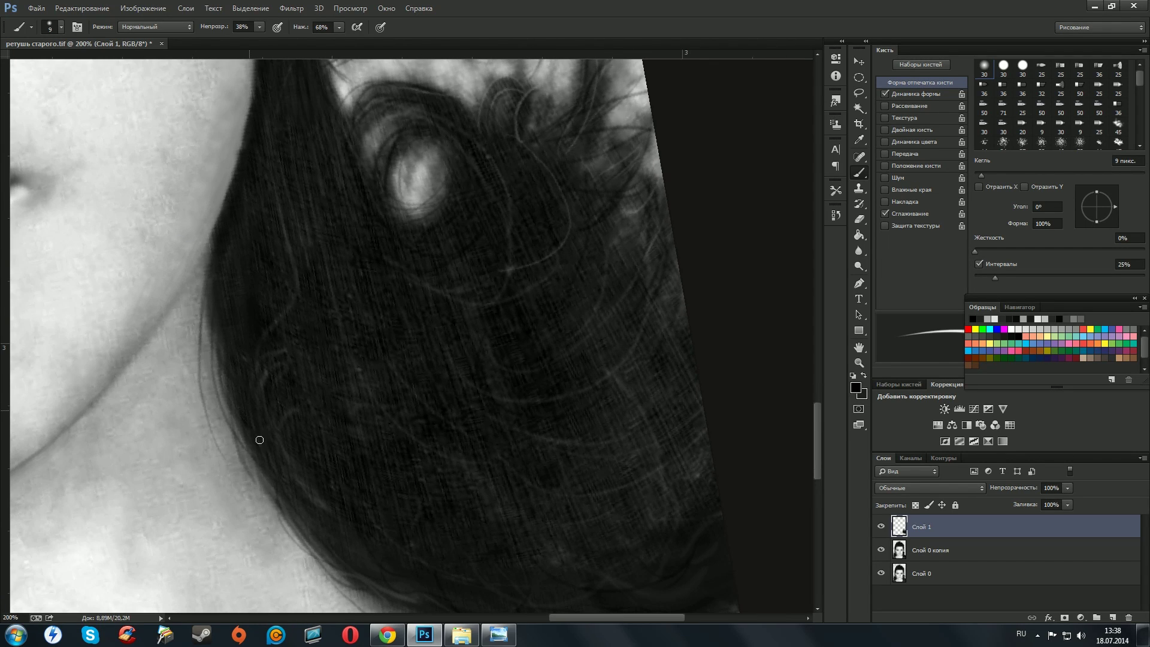
{"action": "scroll", "coordinate": [231, 272], "scroll_direction": "down", "scroll_amount": 1}
{"action": "scroll", "coordinate": [521, 312], "scroll_direction": "right", "scroll_amount": 1}
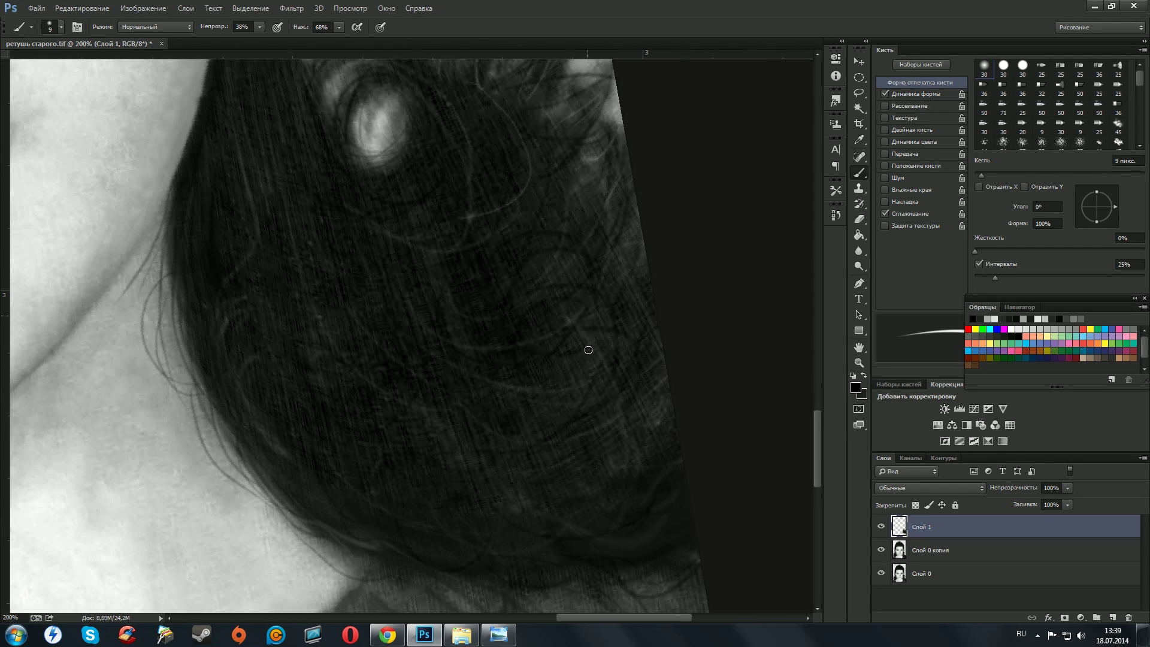
{"action": "scroll", "coordinate": [588, 349], "scroll_direction": "up", "scroll_amount": 5}
{"action": "scroll", "coordinate": [588, 349], "scroll_direction": "left", "scroll_amount": 1}
{"action": "scroll", "coordinate": [539, 390], "scroll_direction": "up", "scroll_amount": 2}
{"action": "scroll", "coordinate": [539, 390], "scroll_direction": "left", "scroll_amount": 1}
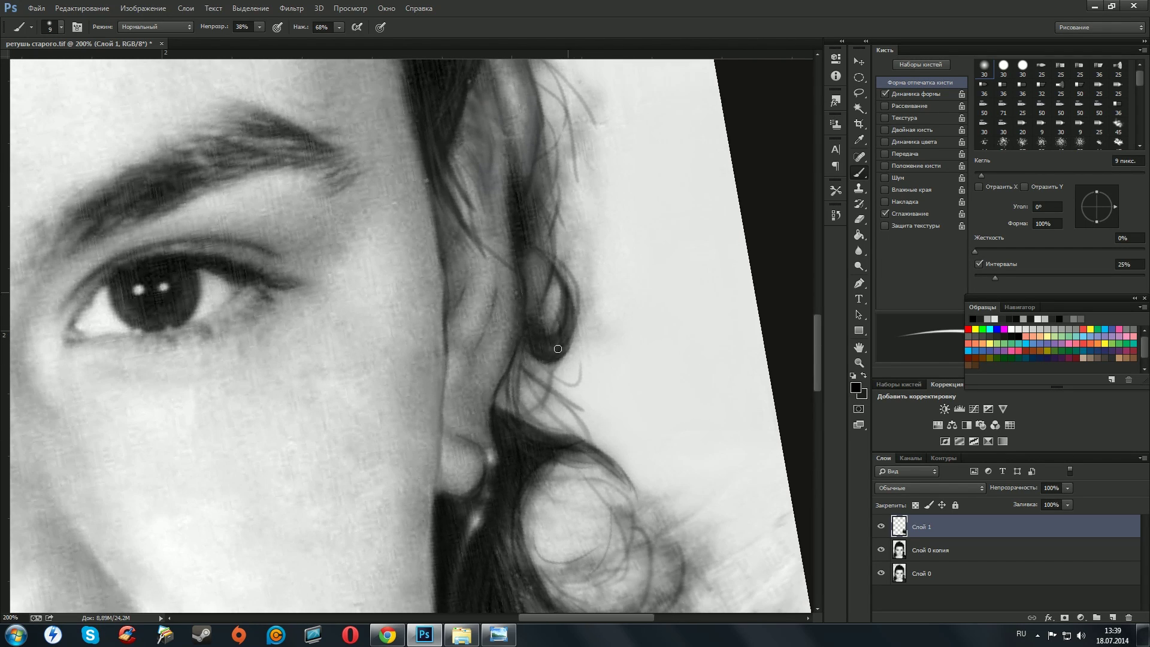
{"action": "scroll", "coordinate": [557, 348], "scroll_direction": "up", "scroll_amount": 1}
{"action": "scroll", "coordinate": [557, 349], "scroll_direction": "right", "scroll_amount": 1}
{"action": "scroll", "coordinate": [479, 335], "scroll_direction": "up", "scroll_amount": 3}
{"action": "scroll", "coordinate": [419, 324], "scroll_direction": "up", "scroll_amount": 2}
{"action": "scroll", "coordinate": [386, 314], "scroll_direction": "left", "scroll_amount": 1}
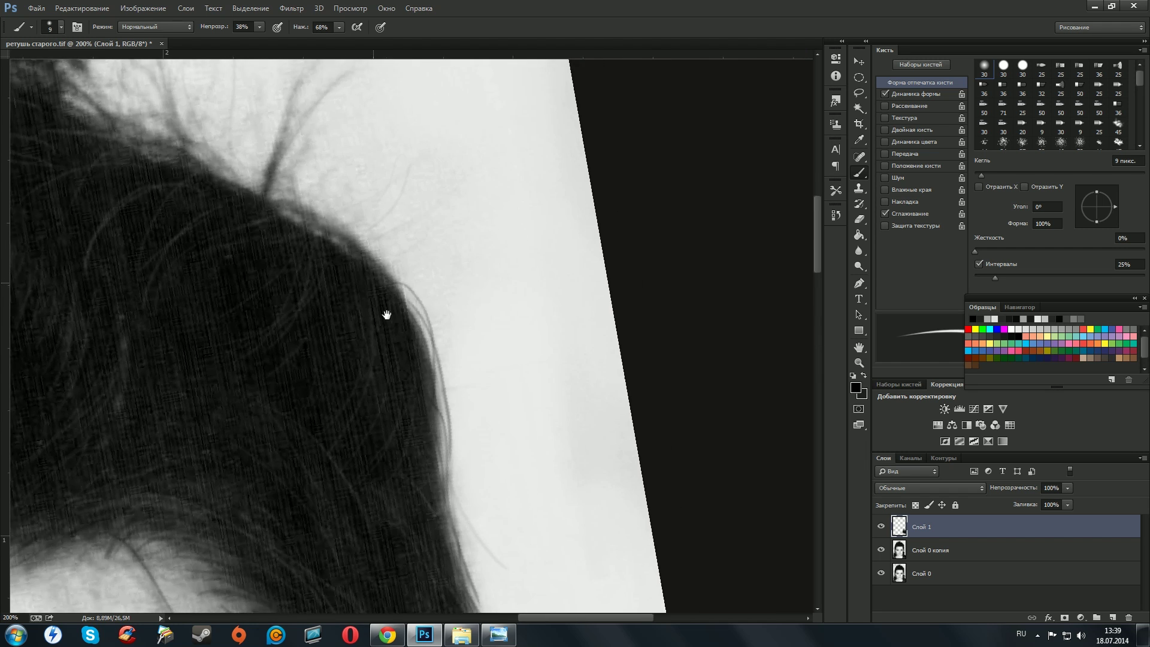
{"action": "scroll", "coordinate": [386, 315], "scroll_direction": "up", "scroll_amount": 2}
{"action": "scroll", "coordinate": [386, 314], "scroll_direction": "left", "scroll_amount": 1}
{"action": "scroll", "coordinate": [354, 436], "scroll_direction": "up", "scroll_amount": 2}
{"action": "scroll", "coordinate": [192, 313], "scroll_direction": "up", "scroll_amount": 1}
{"action": "scroll", "coordinate": [193, 313], "scroll_direction": "left", "scroll_amount": 1}
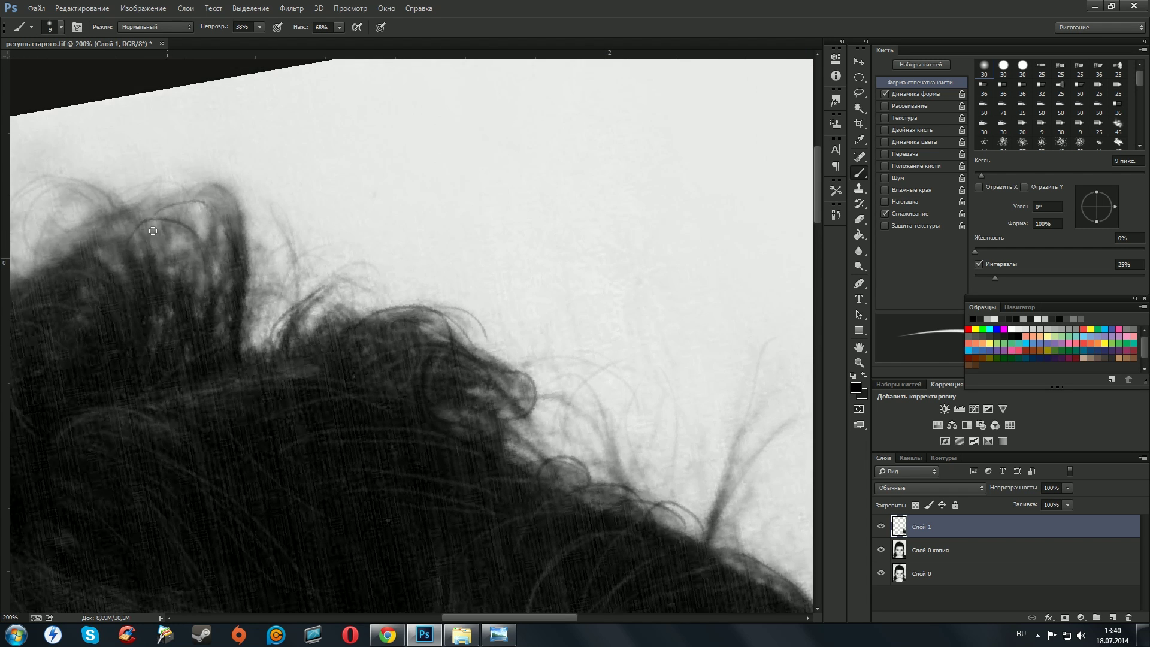
{"action": "scroll", "coordinate": [153, 231], "scroll_direction": "left", "scroll_amount": 2}
{"action": "scroll", "coordinate": [201, 365], "scroll_direction": "up", "scroll_amount": 1}
{"action": "scroll", "coordinate": [262, 409], "scroll_direction": "left", "scroll_amount": 2}
{"action": "scroll", "coordinate": [262, 410], "scroll_direction": "down", "scroll_amount": 1}
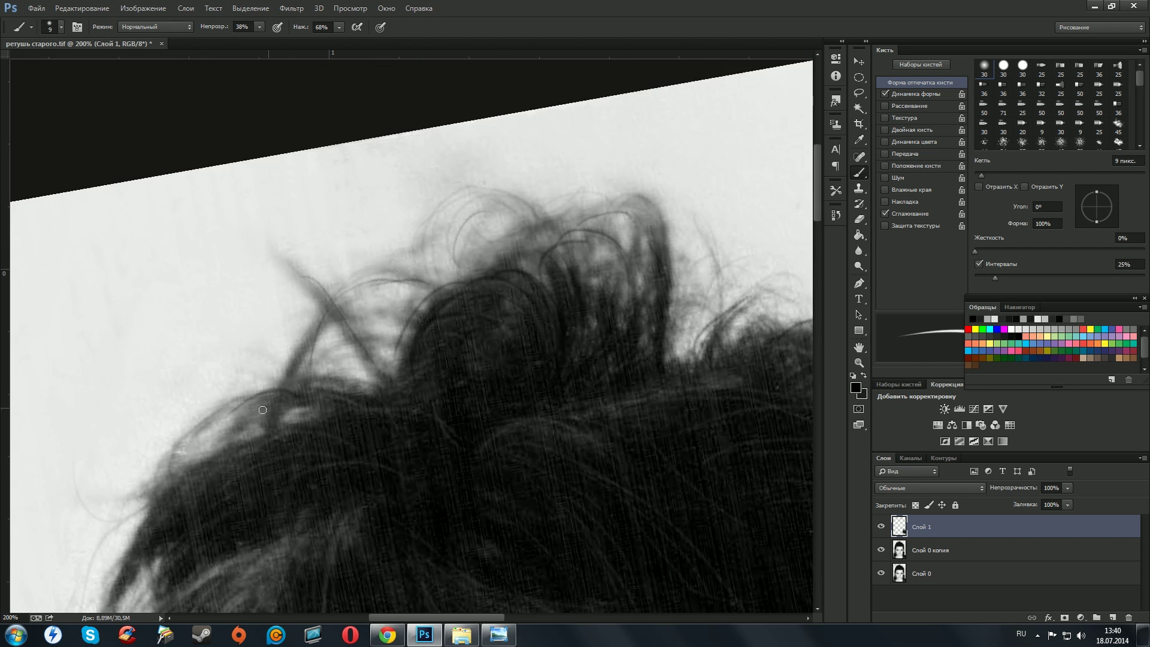
{"action": "scroll", "coordinate": [262, 410], "scroll_direction": "down", "scroll_amount": 2}
{"action": "scroll", "coordinate": [333, 380], "scroll_direction": "down", "scroll_amount": 2}
{"action": "scroll", "coordinate": [375, 296], "scroll_direction": "left", "scroll_amount": 2}
{"action": "scroll", "coordinate": [348, 482], "scroll_direction": "down", "scroll_amount": 2}
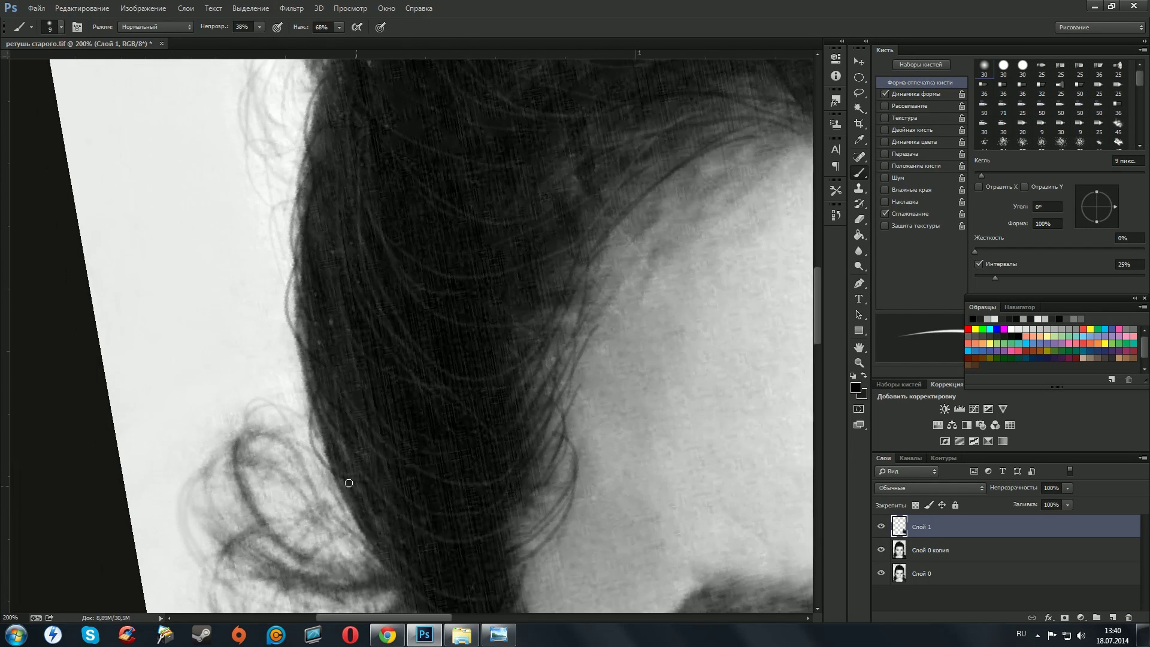
{"action": "scroll", "coordinate": [349, 483], "scroll_direction": "down", "scroll_amount": 3}
{"action": "scroll", "coordinate": [323, 377], "scroll_direction": "down", "scroll_amount": 2}
{"action": "scroll", "coordinate": [400, 515], "scroll_direction": "down", "scroll_amount": 2}
{"action": "scroll", "coordinate": [400, 515], "scroll_direction": "right", "scroll_amount": 1}
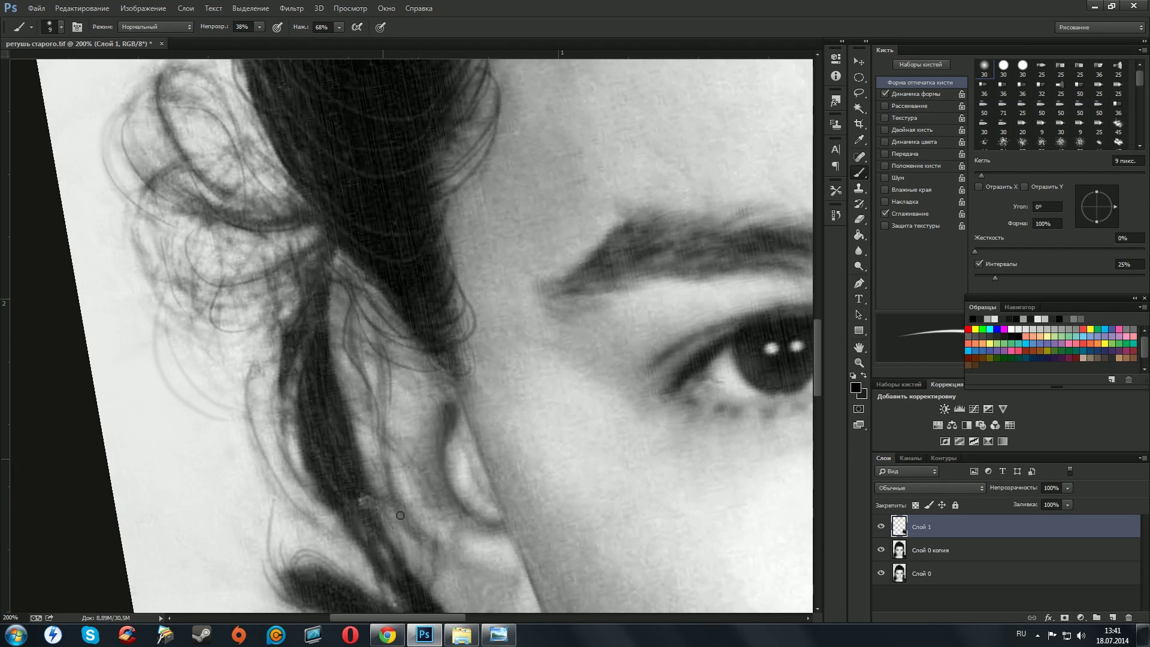
{"action": "scroll", "coordinate": [359, 390], "scroll_direction": "down", "scroll_amount": 3}
{"action": "scroll", "coordinate": [359, 391], "scroll_direction": "right", "scroll_amount": 1}
{"action": "scroll", "coordinate": [275, 306], "scroll_direction": "down", "scroll_amount": 2}
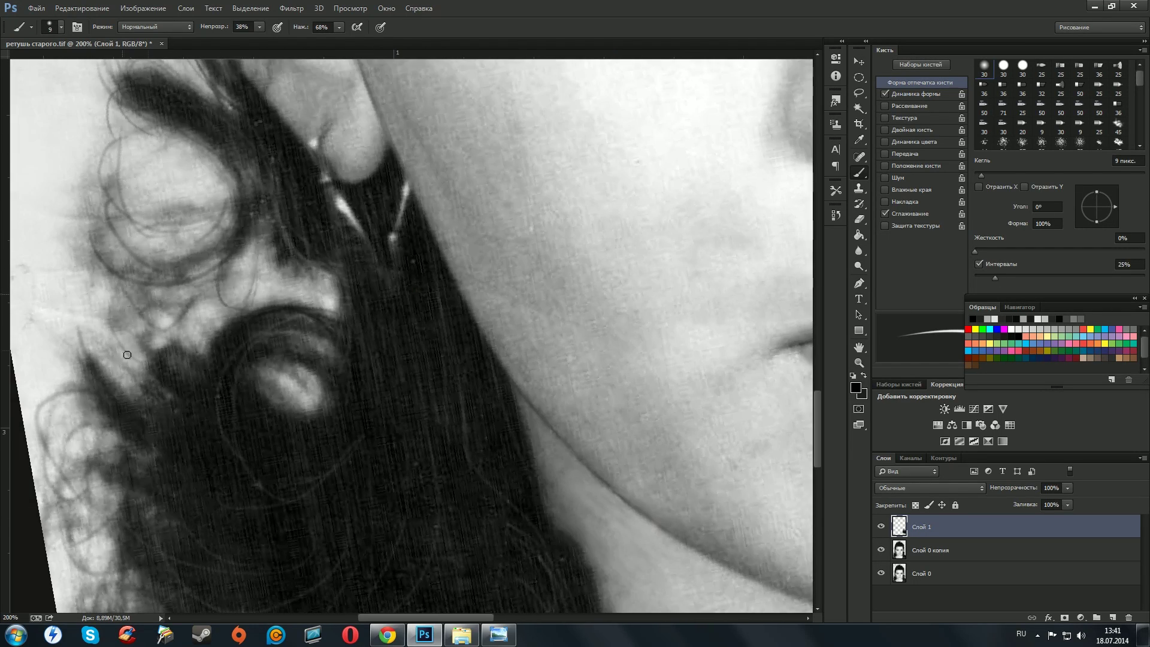
{"action": "scroll", "coordinate": [210, 347], "scroll_direction": "down", "scroll_amount": 1}
{"action": "scroll", "coordinate": [495, 379], "scroll_direction": "down", "scroll_amount": 2}
{"action": "scroll", "coordinate": [495, 380], "scroll_direction": "down", "scroll_amount": 1}
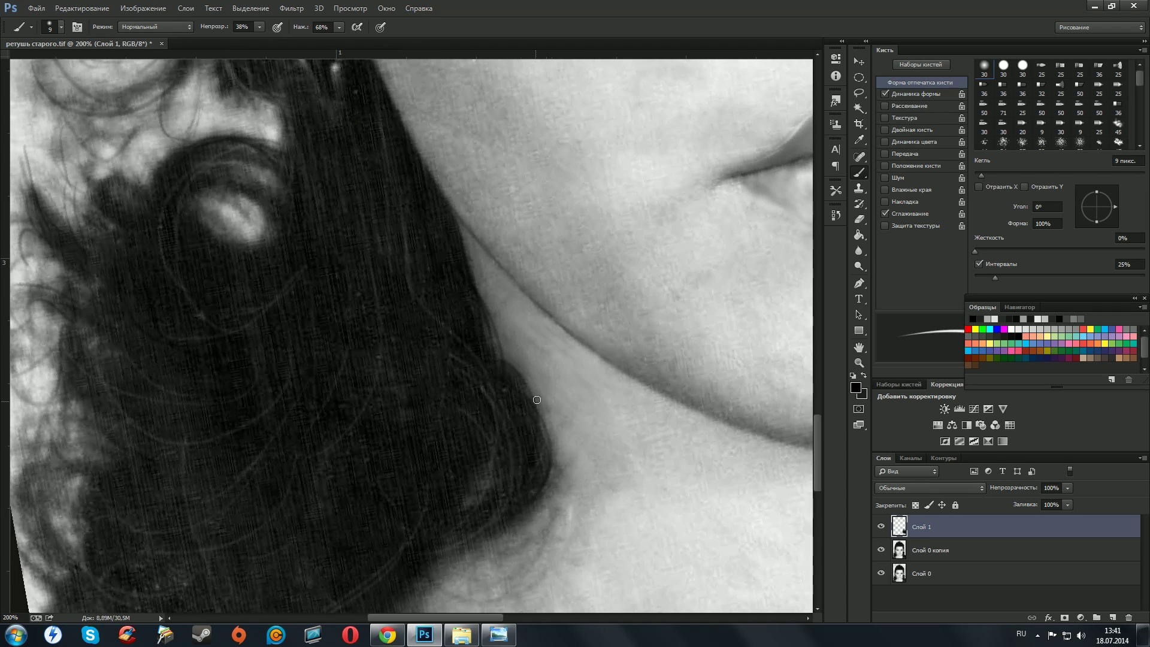
{"action": "scroll", "coordinate": [502, 511], "scroll_direction": "down", "scroll_amount": 1}
{"action": "scroll", "coordinate": [559, 470], "scroll_direction": "down", "scroll_amount": 1}
{"action": "scroll", "coordinate": [493, 406], "scroll_direction": "left", "scroll_amount": 1}
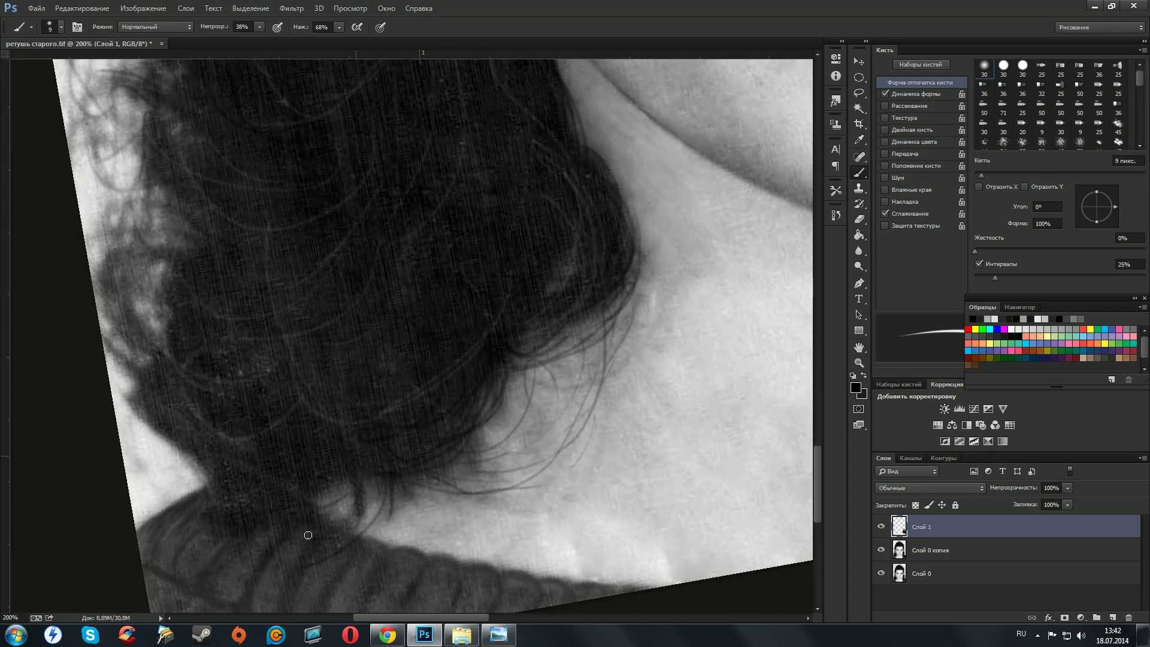
{"action": "scroll", "coordinate": [308, 535], "scroll_direction": "down", "scroll_amount": 1}
{"action": "scroll", "coordinate": [250, 424], "scroll_direction": "left", "scroll_amount": 2}
{"action": "scroll", "coordinate": [230, 310], "scroll_direction": "left", "scroll_amount": 2}
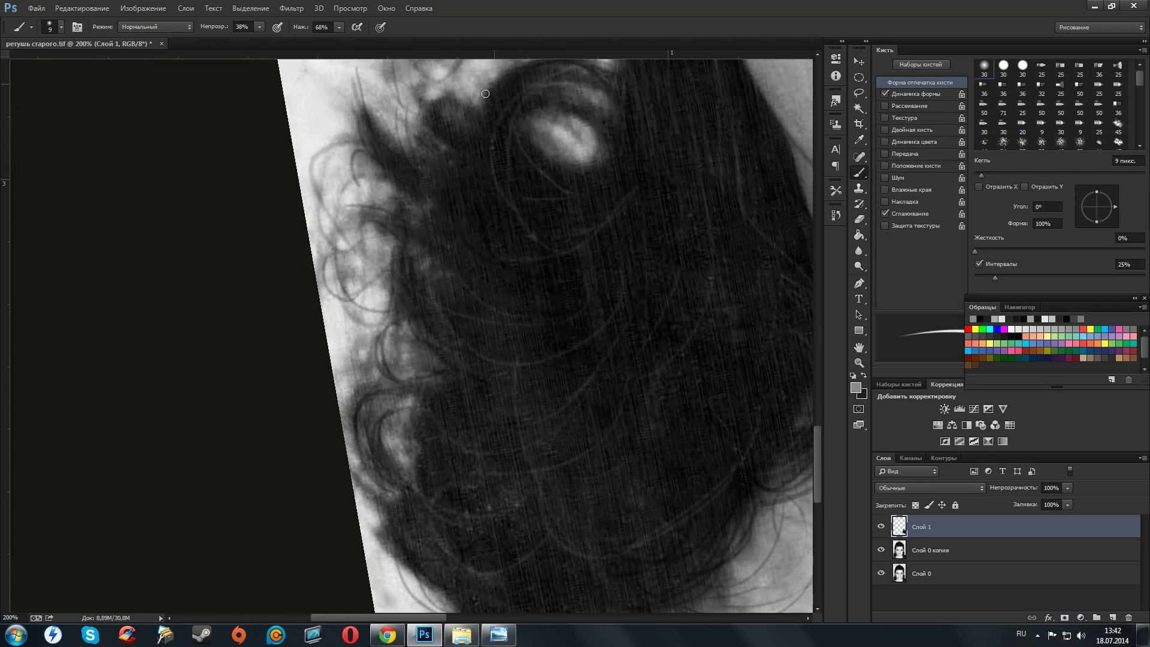
{"action": "scroll", "coordinate": [419, 316], "scroll_direction": "up", "scroll_amount": 3}
{"action": "scroll", "coordinate": [613, 321], "scroll_direction": "up", "scroll_amount": 3}
{"action": "scroll", "coordinate": [613, 321], "scroll_direction": "up", "scroll_amount": 3}
{"action": "scroll", "coordinate": [616, 335], "scroll_direction": "up", "scroll_amount": 3}
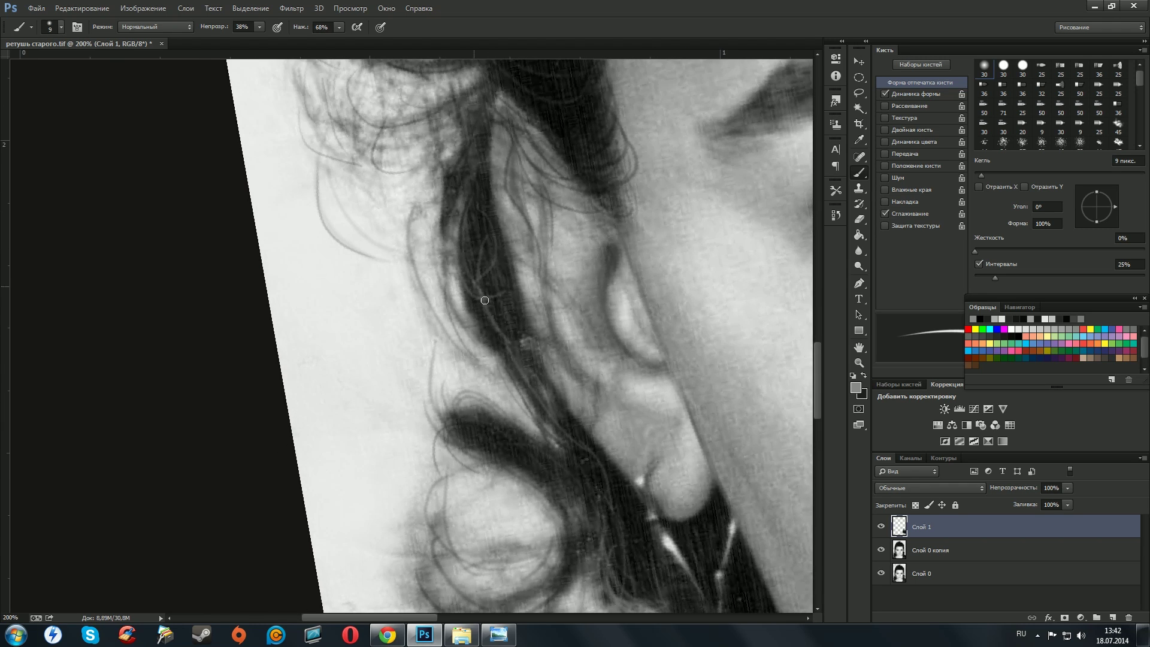
{"action": "scroll", "coordinate": [618, 354], "scroll_direction": "up", "scroll_amount": 3}
{"action": "scroll", "coordinate": [623, 381], "scroll_direction": "up", "scroll_amount": 3}
{"action": "scroll", "coordinate": [623, 381], "scroll_direction": "up", "scroll_amount": 3}
{"action": "scroll", "coordinate": [599, 377], "scroll_direction": "right", "scroll_amount": 3}
{"action": "scroll", "coordinate": [479, 364], "scroll_direction": "right", "scroll_amount": 2}
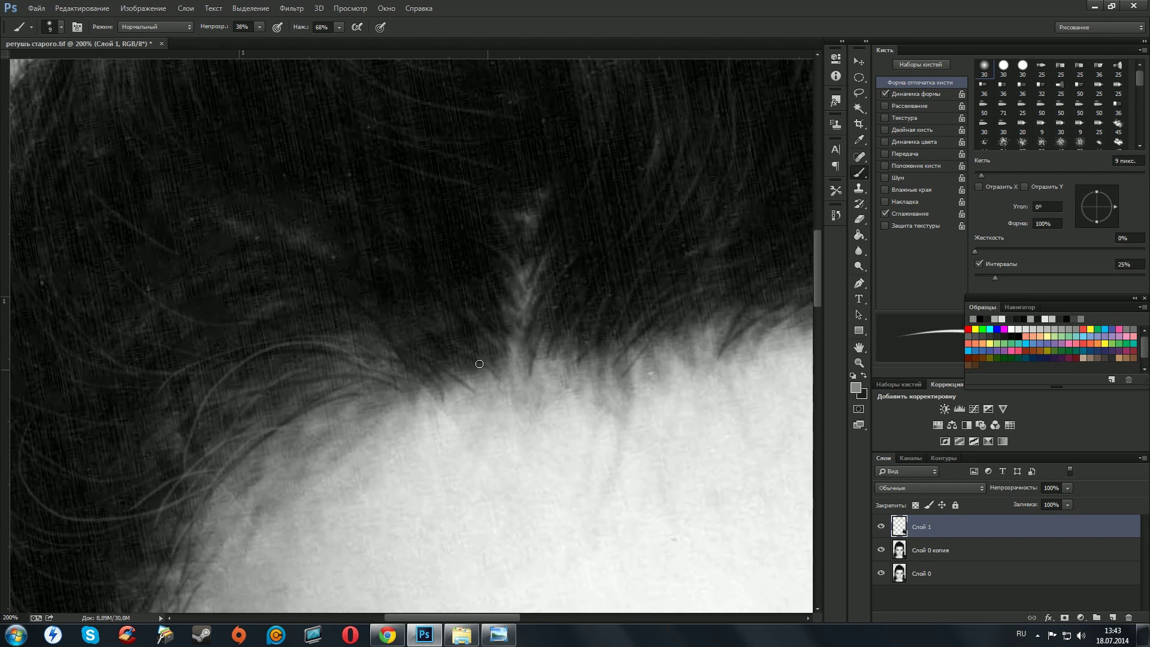
{"action": "scroll", "coordinate": [393, 373], "scroll_direction": "right", "scroll_amount": 3}
{"action": "scroll", "coordinate": [508, 451], "scroll_direction": "up", "scroll_amount": 2}
{"action": "scroll", "coordinate": [507, 451], "scroll_direction": "down", "scroll_amount": 1}
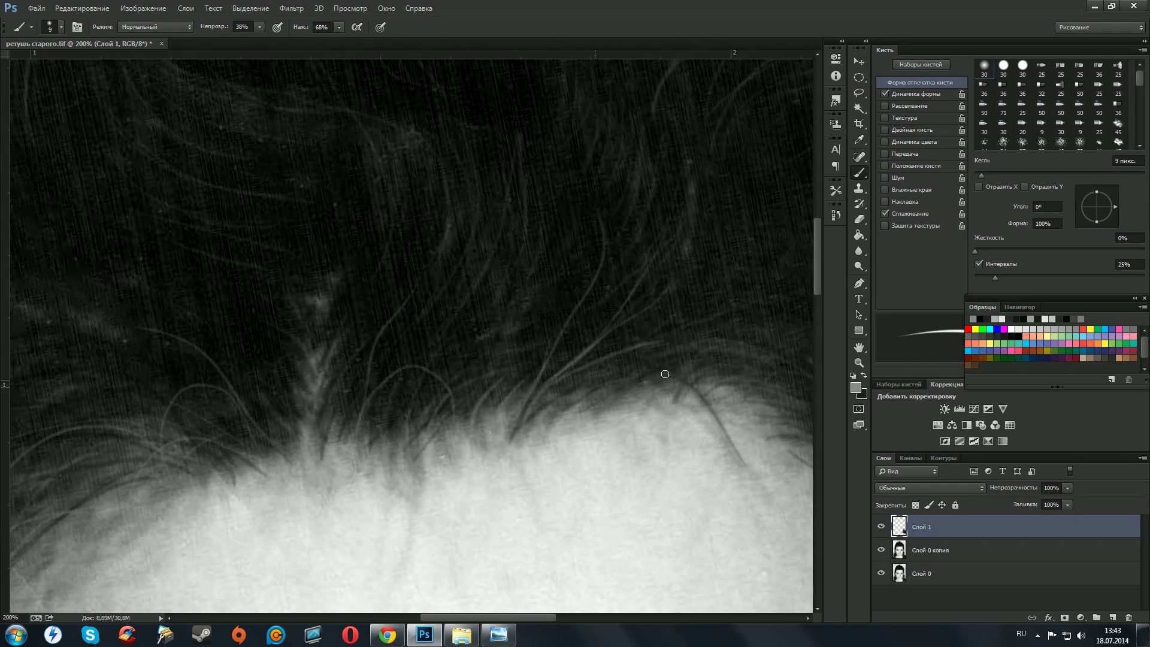
{"action": "scroll", "coordinate": [635, 367], "scroll_direction": "right", "scroll_amount": 3}
{"action": "scroll", "coordinate": [619, 385], "scroll_direction": "down", "scroll_amount": 2}
{"action": "scroll", "coordinate": [619, 385], "scroll_direction": "right", "scroll_amount": 3}
{"action": "scroll", "coordinate": [479, 360], "scroll_direction": "up", "scroll_amount": 8}
{"action": "scroll", "coordinate": [479, 359], "scroll_direction": "left", "scroll_amount": 6}
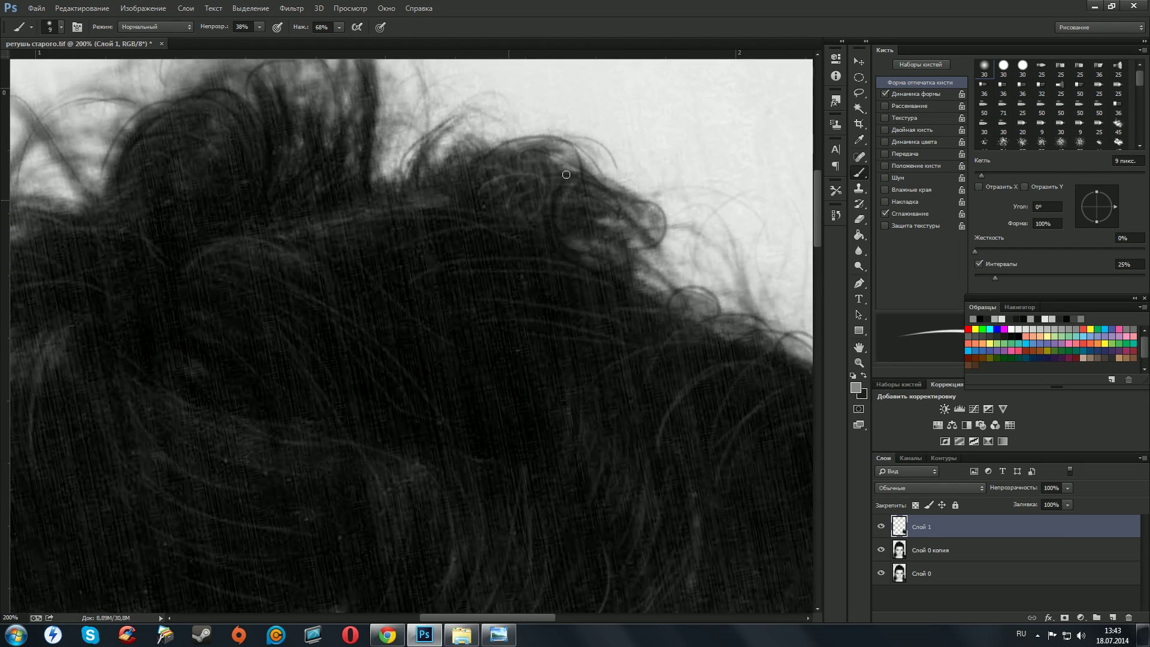
{"action": "scroll", "coordinate": [335, 258], "scroll_direction": "up", "scroll_amount": 1}
{"action": "scroll", "coordinate": [299, 258], "scroll_direction": "down", "scroll_amount": 5}
{"action": "scroll", "coordinate": [239, 264], "scroll_direction": "left", "scroll_amount": 2}
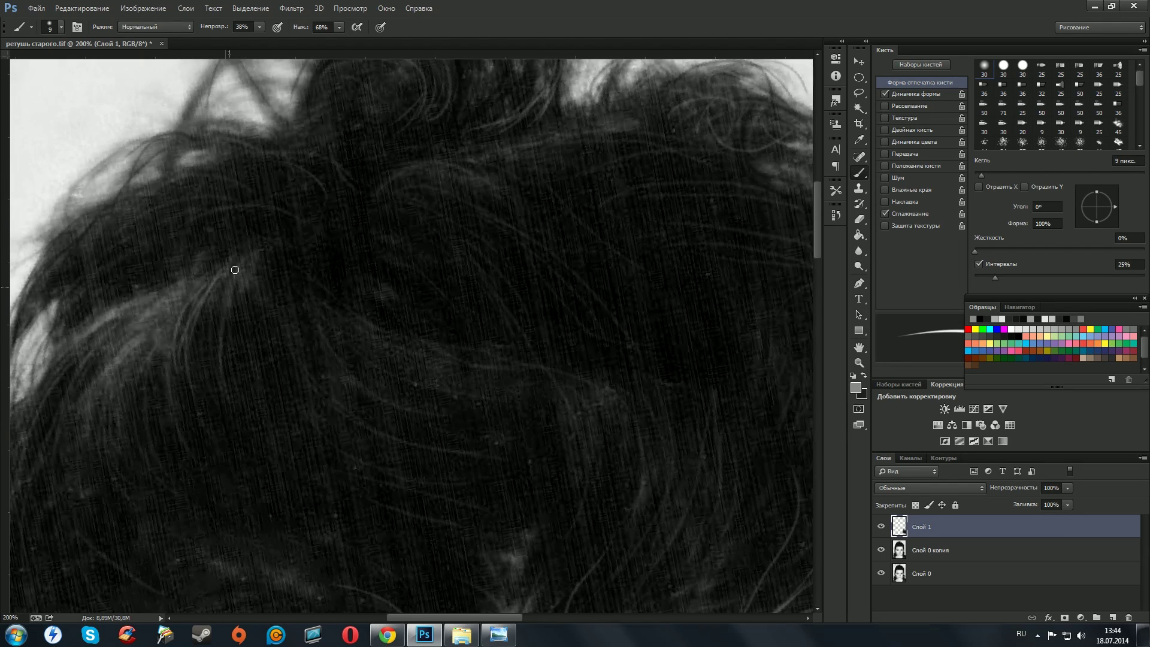
{"action": "scroll", "coordinate": [239, 263], "scroll_direction": "down", "scroll_amount": 4}
{"action": "scroll", "coordinate": [525, 259], "scroll_direction": "up", "scroll_amount": 3}
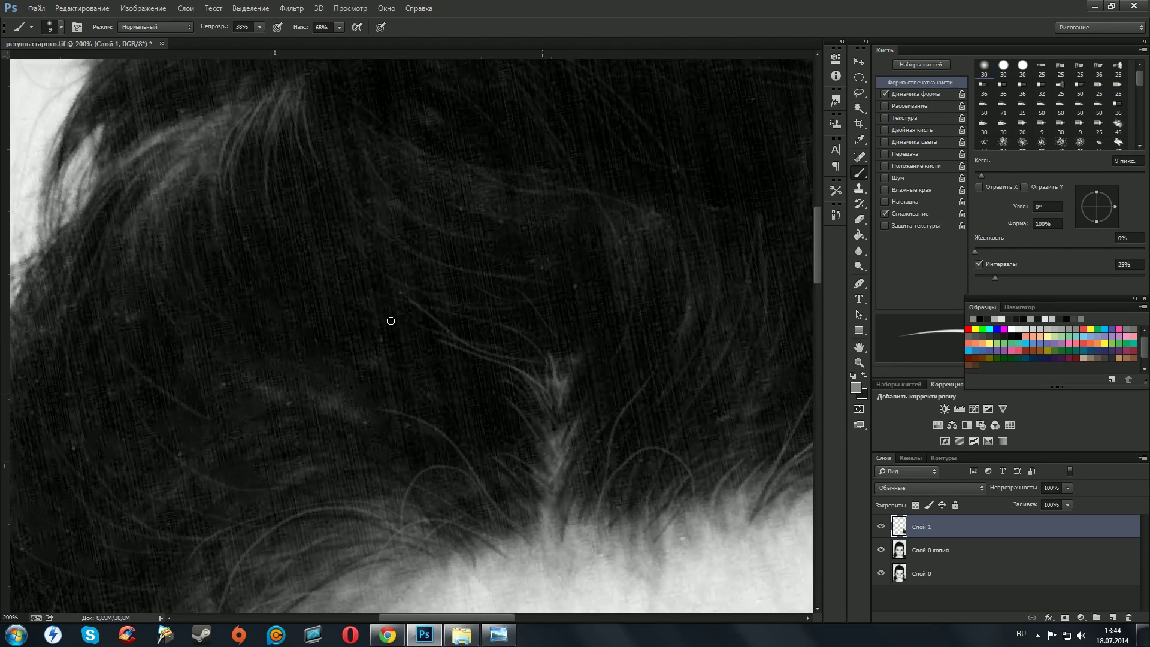
{"action": "scroll", "coordinate": [526, 260], "scroll_direction": "down", "scroll_amount": 8}
{"action": "scroll", "coordinate": [525, 260], "scroll_direction": "right", "scroll_amount": 3}
{"action": "scroll", "coordinate": [526, 259], "scroll_direction": "down", "scroll_amount": 2}
{"action": "scroll", "coordinate": [611, 491], "scroll_direction": "down", "scroll_amount": 3}
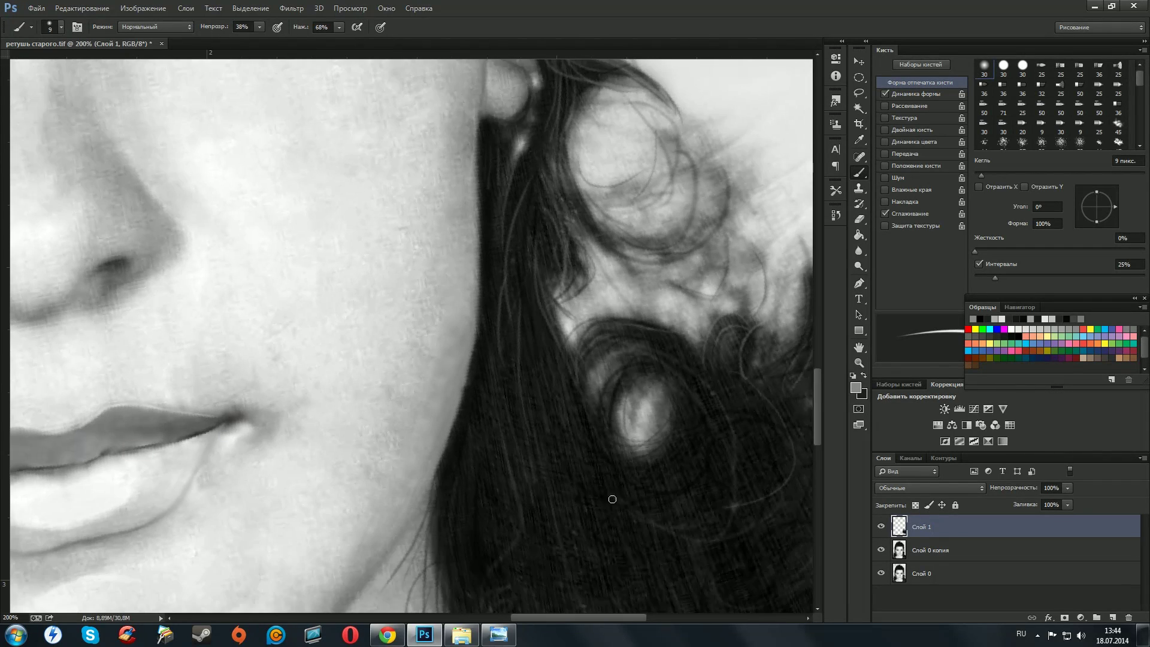
{"action": "scroll", "coordinate": [671, 305], "scroll_direction": "down", "scroll_amount": 2}
{"action": "scroll", "coordinate": [671, 306], "scroll_direction": "right", "scroll_amount": 2}
{"action": "scroll", "coordinate": [487, 418], "scroll_direction": "down", "scroll_amount": 5}
{"action": "scroll", "coordinate": [699, 436], "scroll_direction": "down", "scroll_amount": 3}
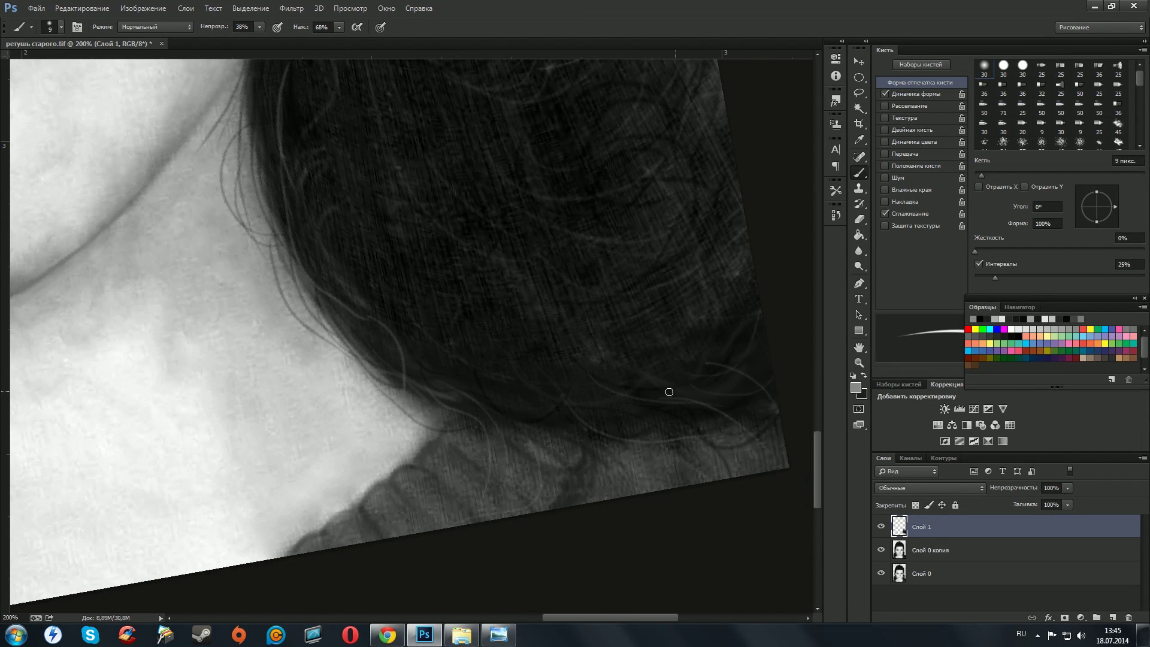
{"action": "scroll", "coordinate": [669, 391], "scroll_direction": "up", "scroll_amount": 5}
{"action": "scroll", "coordinate": [711, 325], "scroll_direction": "up", "scroll_amount": 3}
{"action": "scroll", "coordinate": [710, 325], "scroll_direction": "left", "scroll_amount": 2}
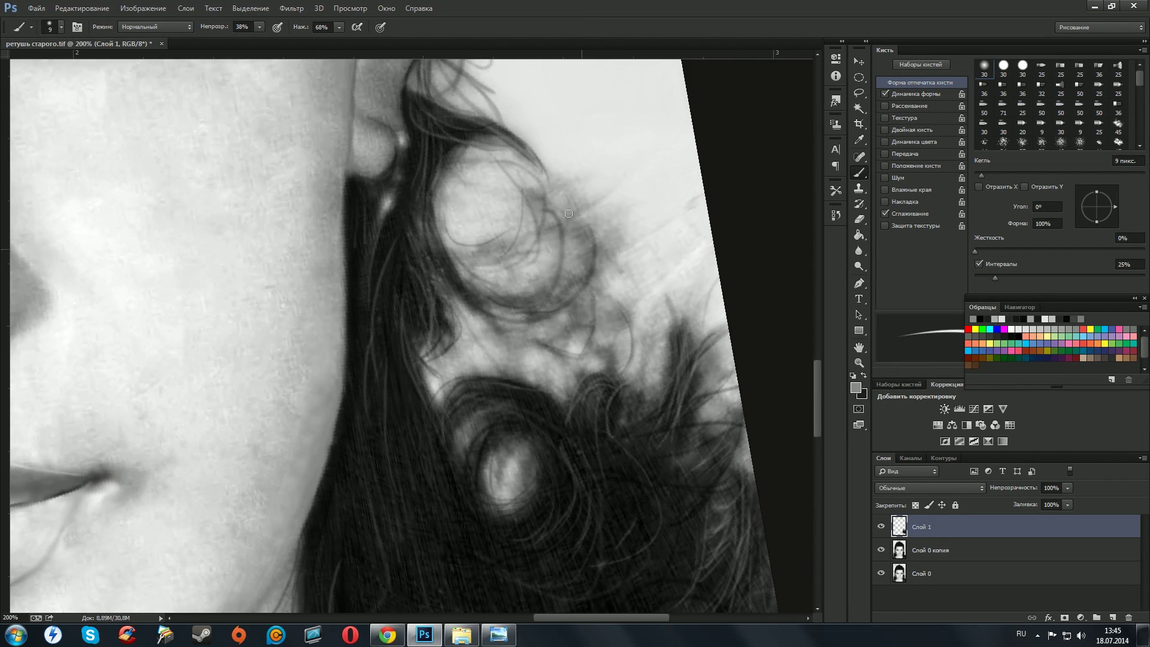
Fit the whole portrait in view, then zoom back in toward the eyes.
{"action": "key", "text": "ctrl+0"}
{"action": "scroll", "coordinate": [632, 382], "scroll_direction": "up", "scroll_amount": 5}
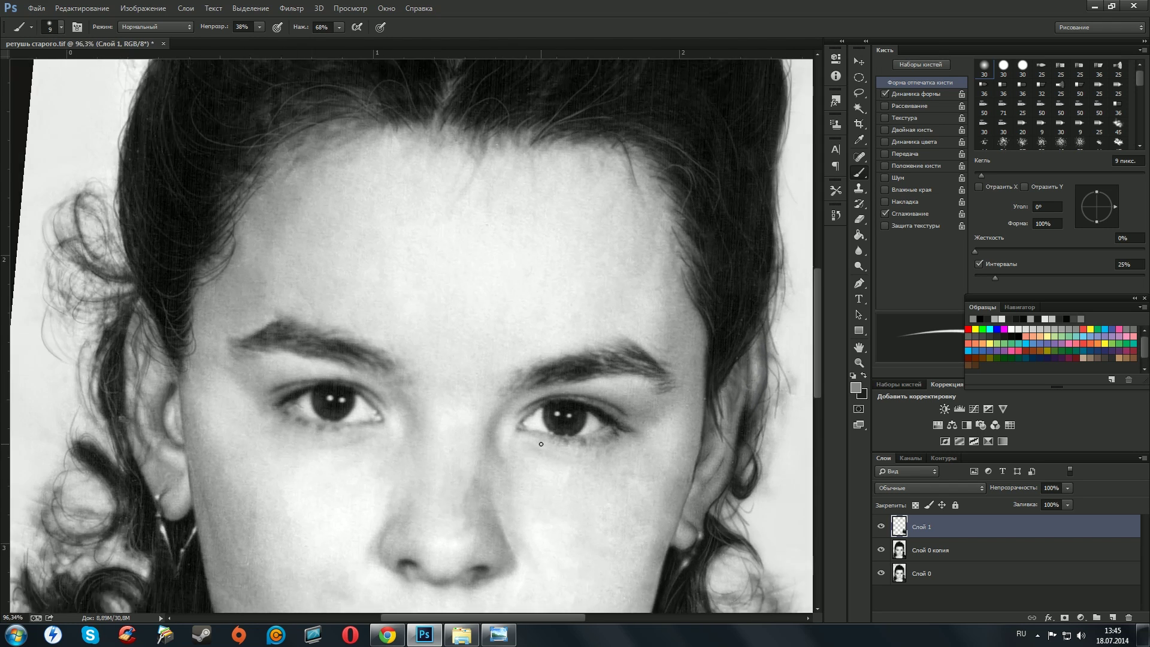
{"action": "scroll", "coordinate": [608, 560], "scroll_direction": "up", "scroll_amount": 2}
Lower the brush opacity to 29%.
{"action": "key", "text": "2"}
{"action": "key", "text": "9"}
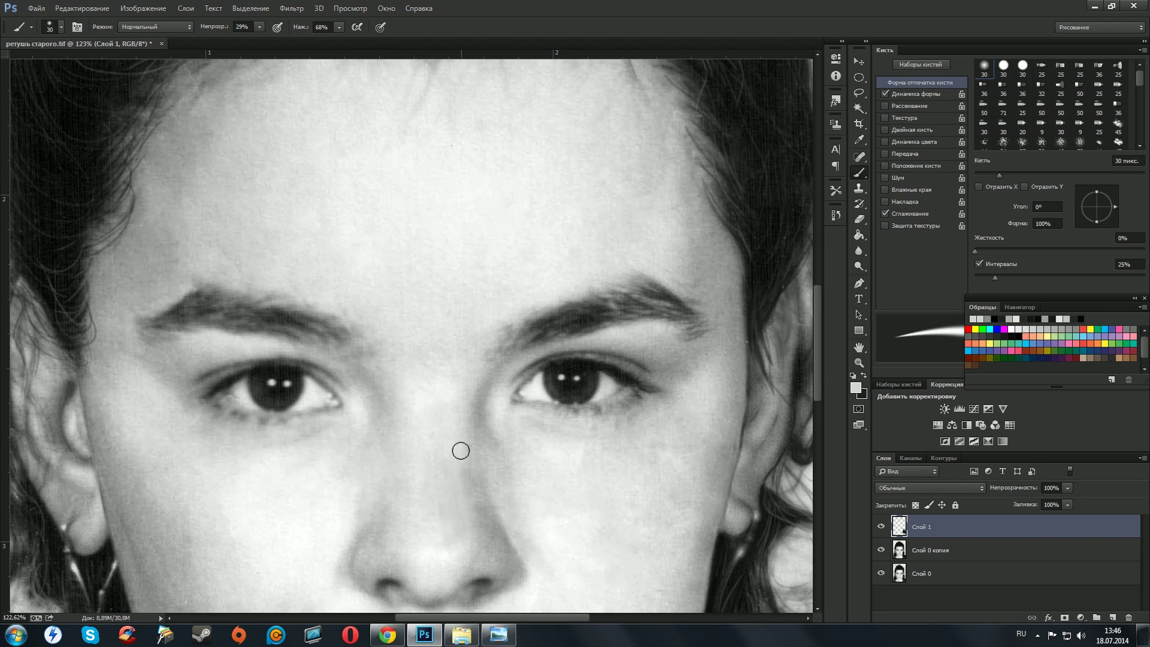
{"action": "scroll", "coordinate": [359, 440], "scroll_direction": "down", "scroll_amount": 1}
{"action": "scroll", "coordinate": [449, 434], "scroll_direction": "down", "scroll_amount": 3}
Spot-heal the blemishes on the cheek above the lip on the Слой 0 копия layer.
{"action": "key", "text": "j"}
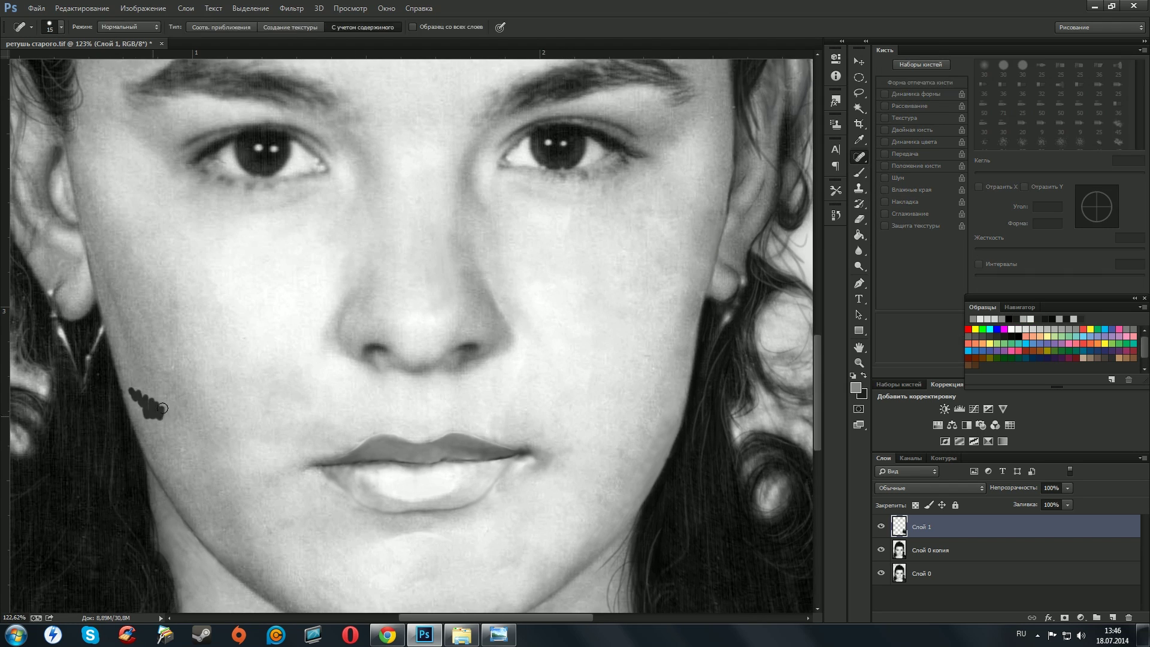
{"action": "key", "text": "alt+bracketleft"}
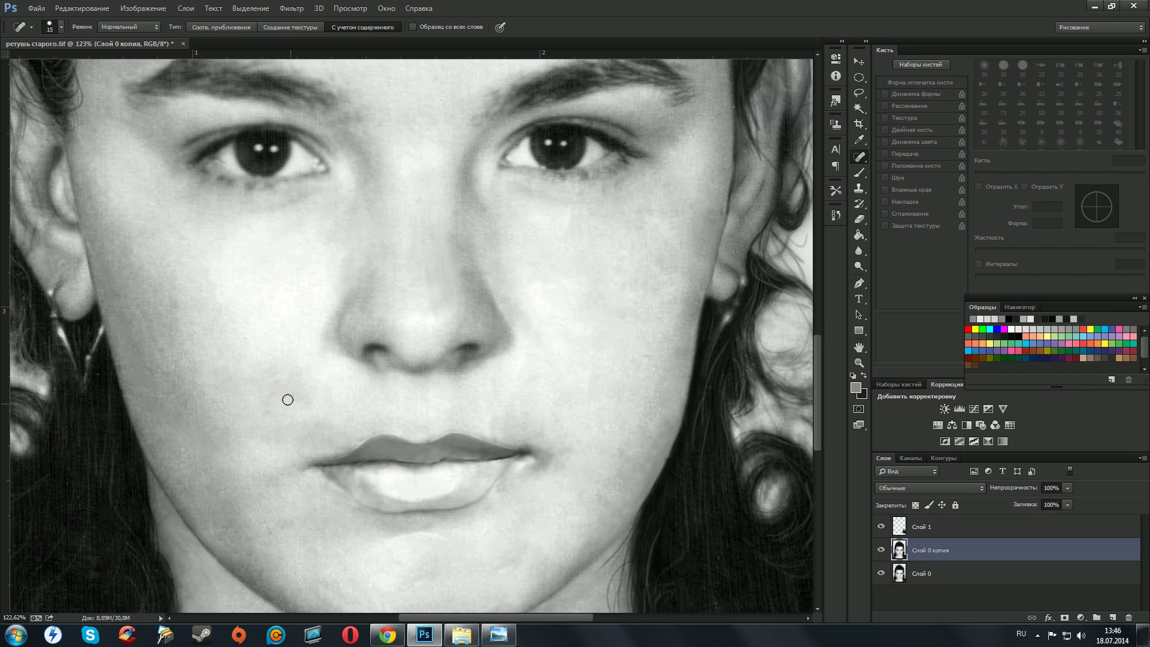
{"action": "scroll", "coordinate": [288, 399], "scroll_direction": "down", "scroll_amount": 1}
{"action": "left_click_drag", "start_coordinate": [322, 390], "coordinate": [329, 385]}
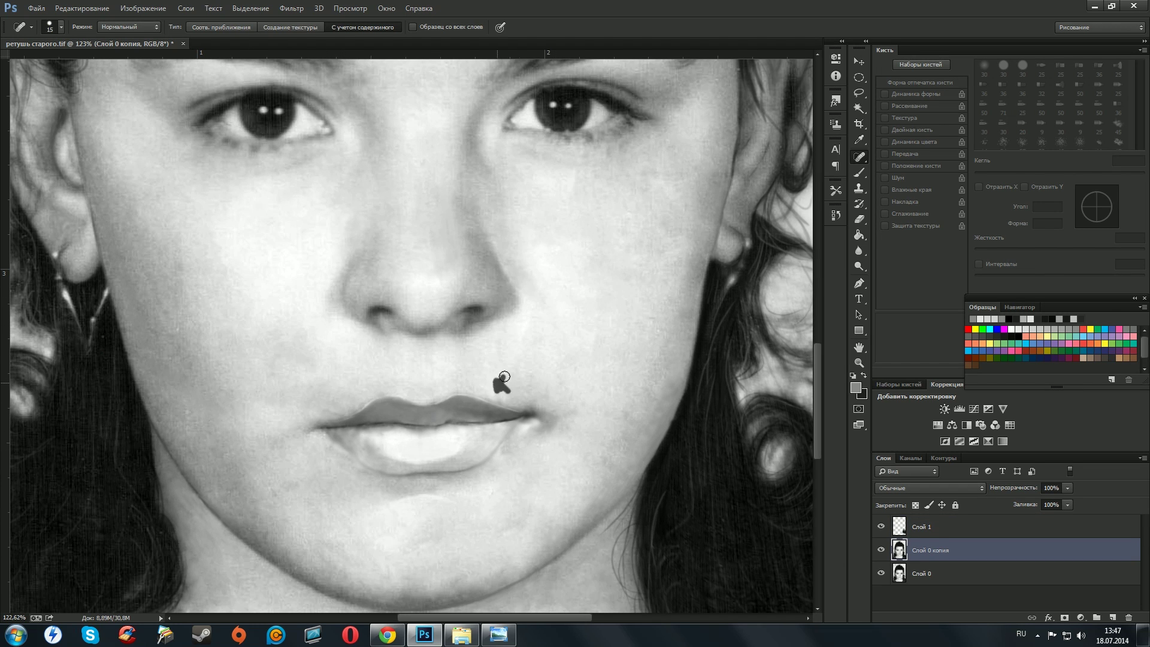
{"action": "left_click_drag", "start_coordinate": [504, 376], "coordinate": [505, 376]}
{"action": "scroll", "coordinate": [539, 389], "scroll_direction": "down", "scroll_amount": 2}
{"action": "scroll", "coordinate": [503, 467], "scroll_direction": "down", "scroll_amount": 2}
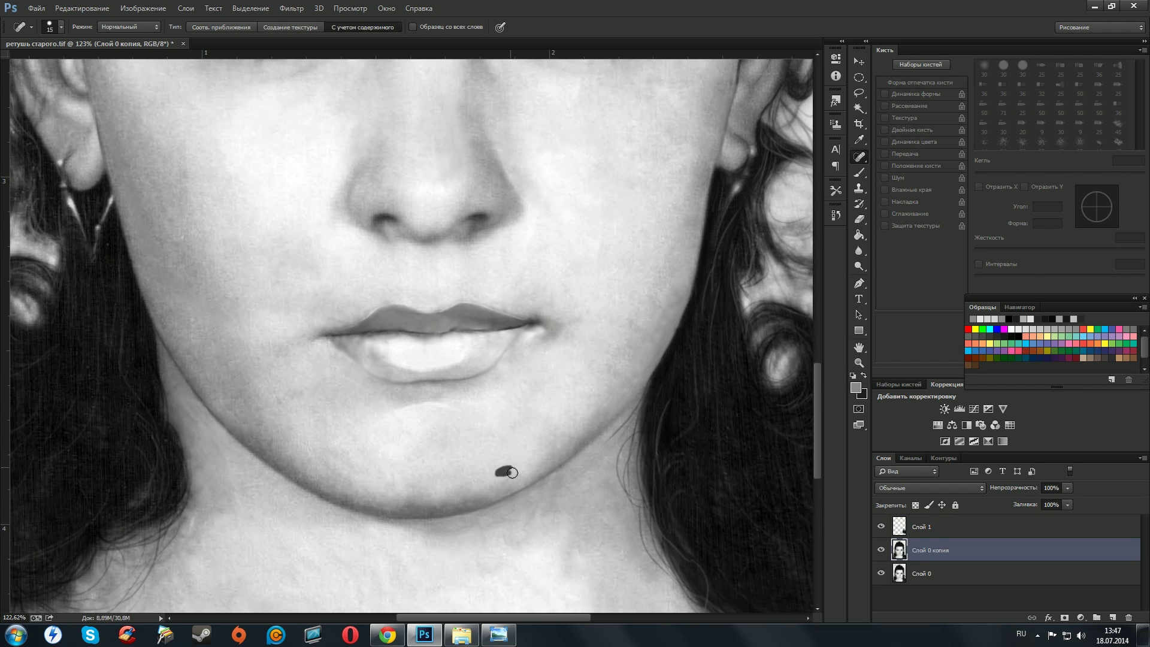
{"action": "scroll", "coordinate": [532, 335], "scroll_direction": "down", "scroll_amount": 3}
Soften the jawline with a brush stroke and deepen the shadow under the chin.
{"action": "key", "text": "b"}
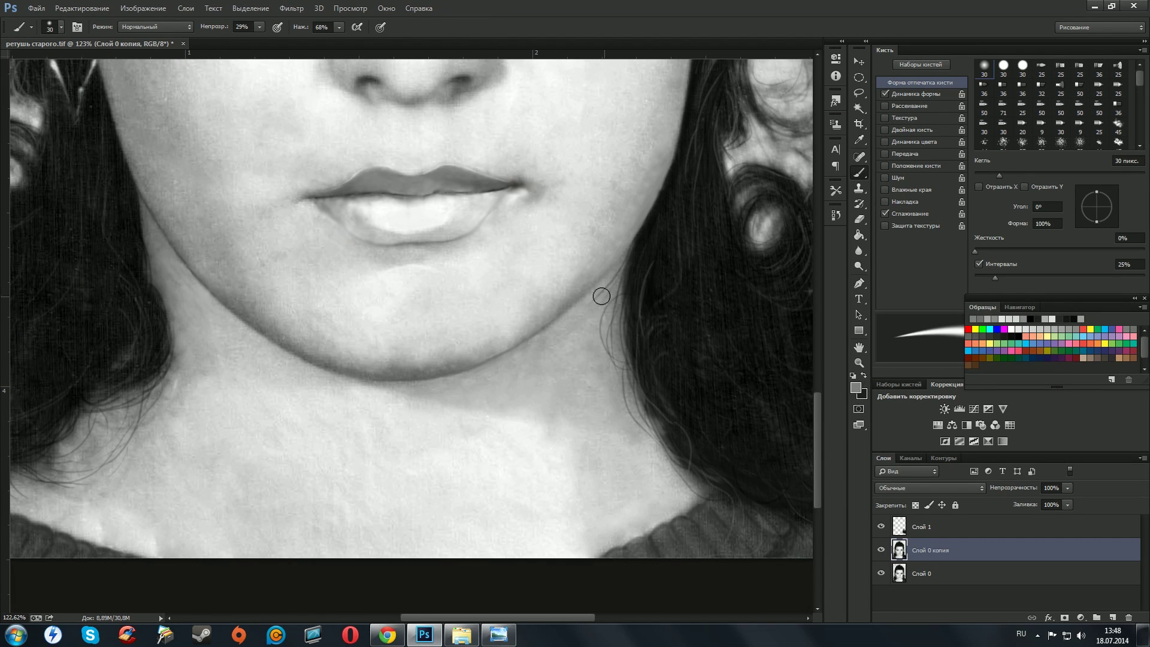
{"action": "left_click_drag", "start_coordinate": [599, 282], "coordinate": [611, 306]}
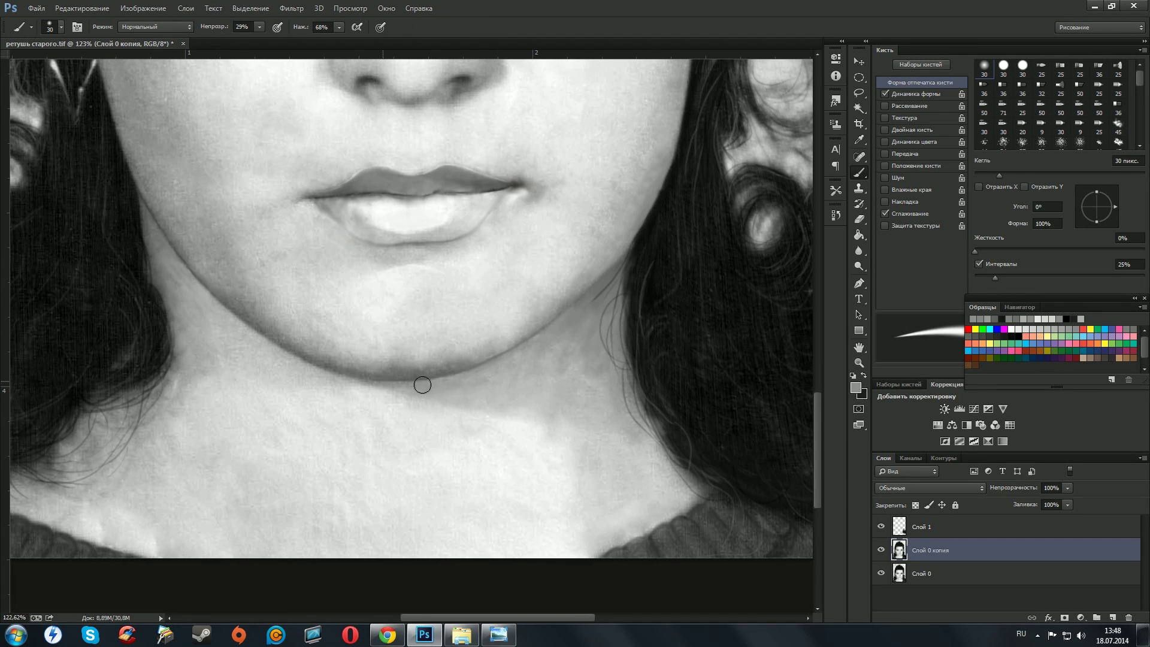
{"action": "left_click_drag", "start_coordinate": [421, 383], "coordinate": [484, 393]}
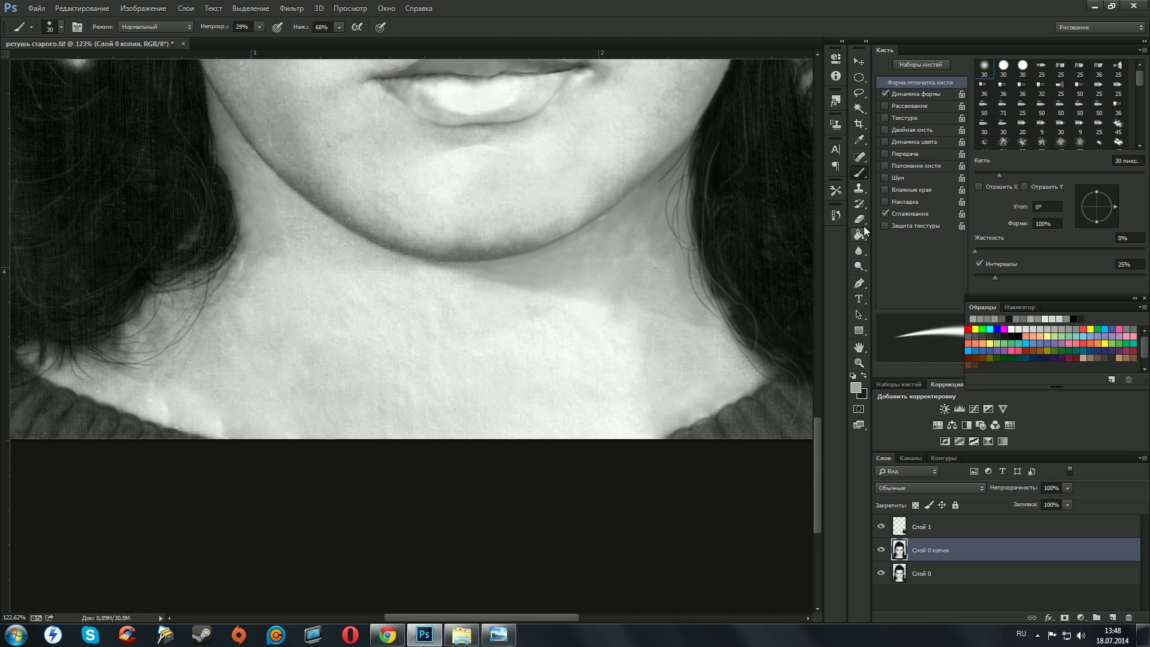
{"action": "left_click_drag", "start_coordinate": [163, 405], "coordinate": [171, 414]}
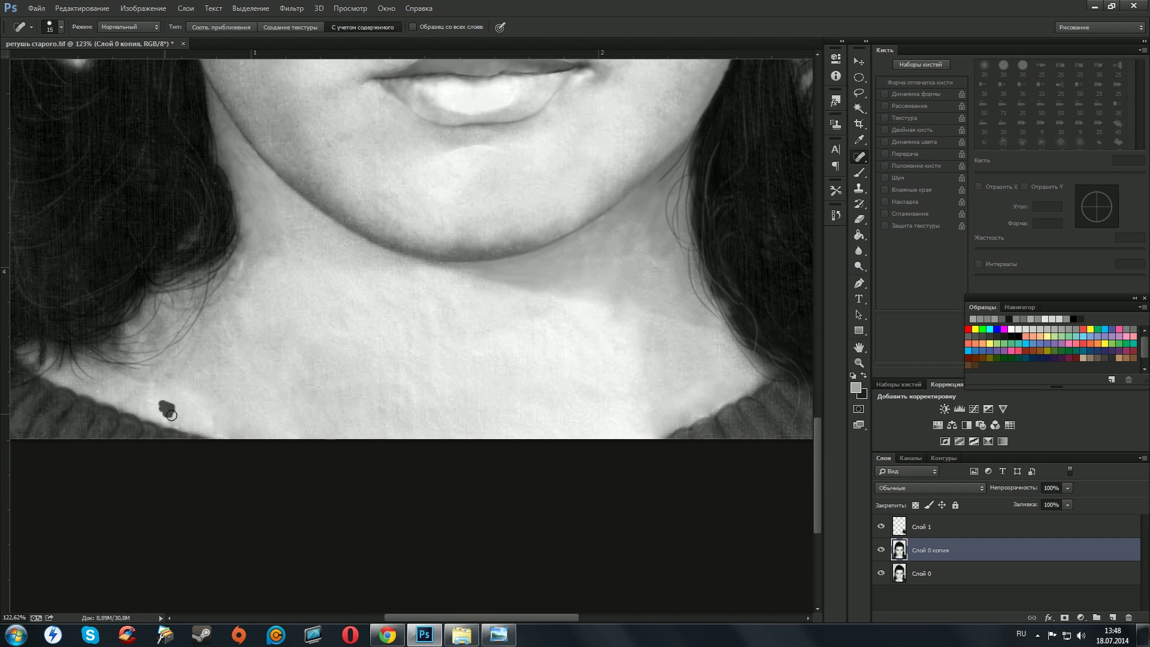
{"action": "left_click", "coordinate": [860, 173]}
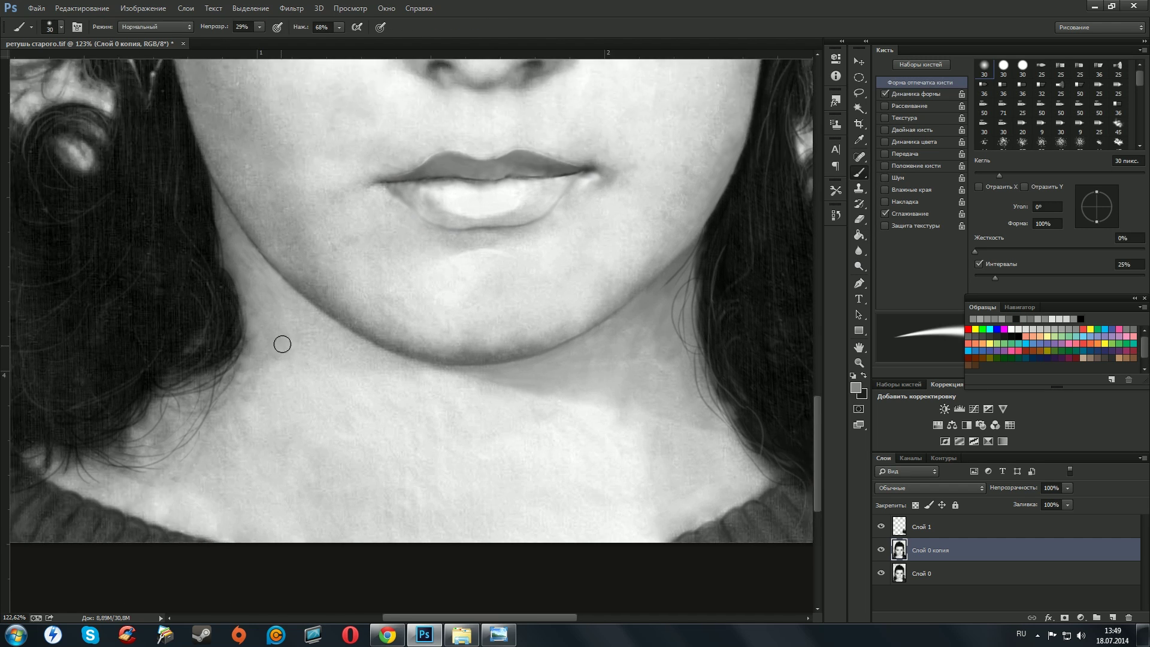
{"action": "key", "text": "r"}
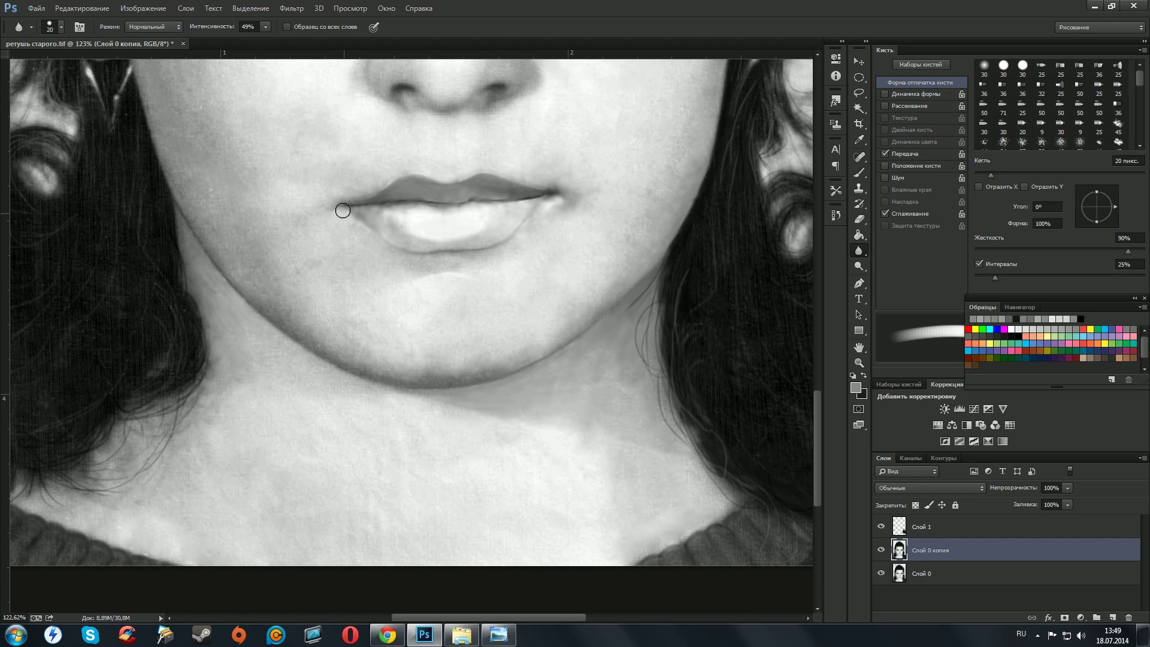
{"action": "key", "text": "b"}
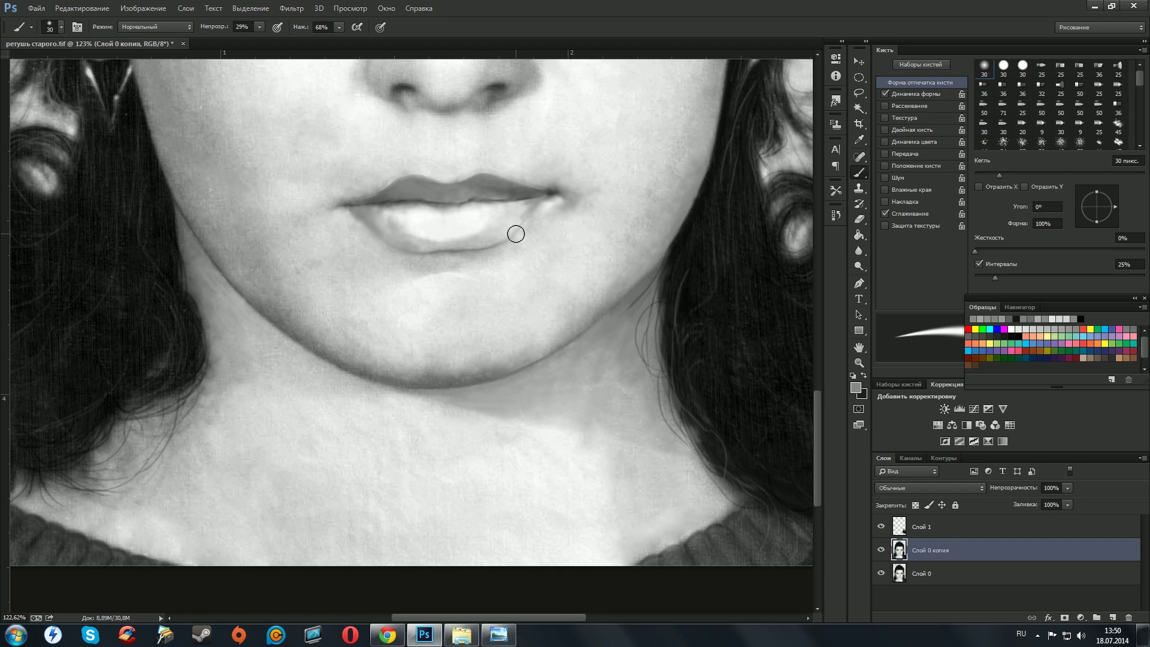
Shade the lower lip with white and light grey, and smooth the upper lip with mid-grey.
{"action": "left_click", "coordinate": [521, 209], "text": "alt"}
{"action": "left_click", "coordinate": [399, 224], "text": "alt"}
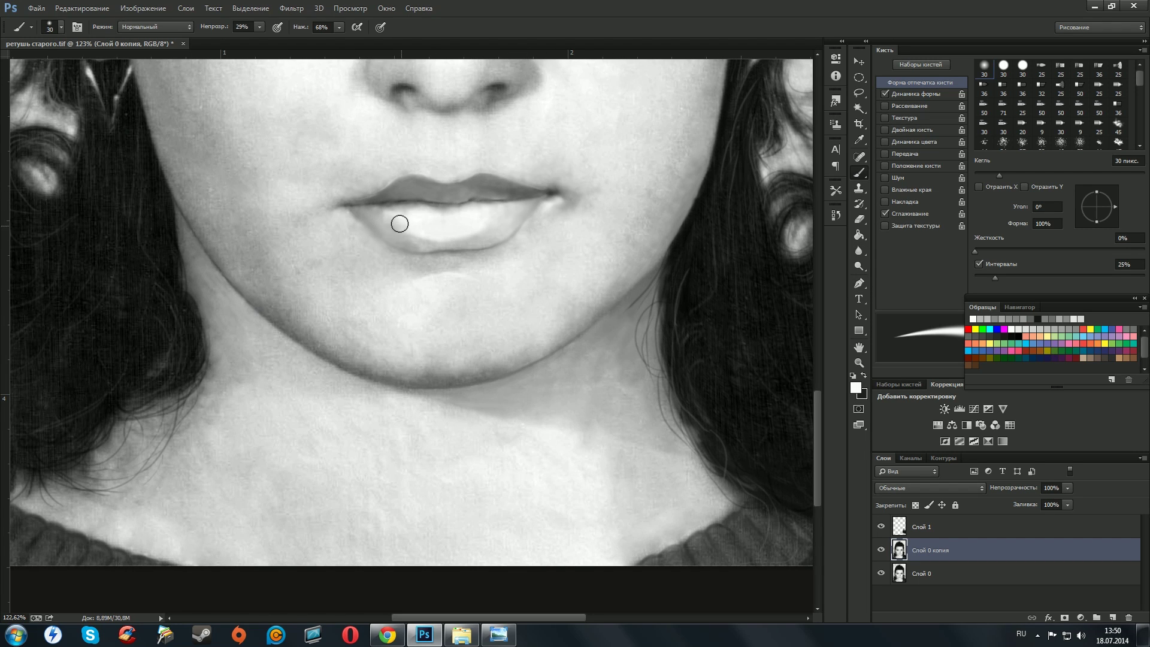
{"action": "left_click", "coordinate": [527, 224], "text": "alt"}
{"action": "left_click_drag", "start_coordinate": [461, 234], "coordinate": [401, 226]}
{"action": "left_click", "coordinate": [496, 217], "text": "alt"}
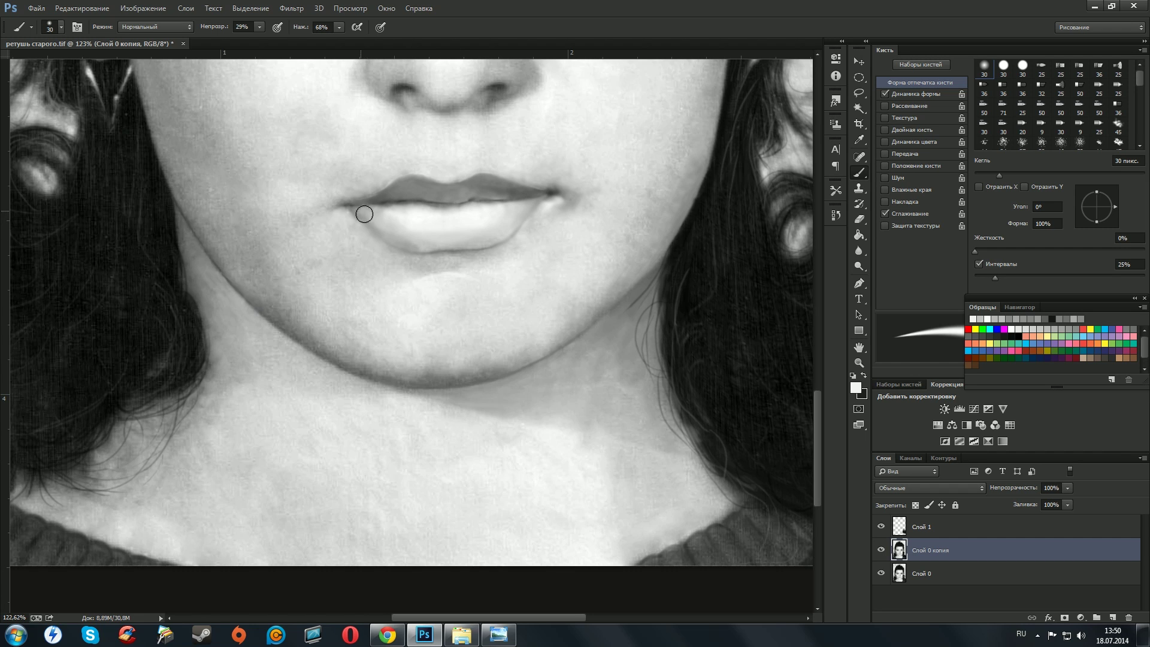
{"action": "left_click", "coordinate": [383, 197], "text": "alt"}
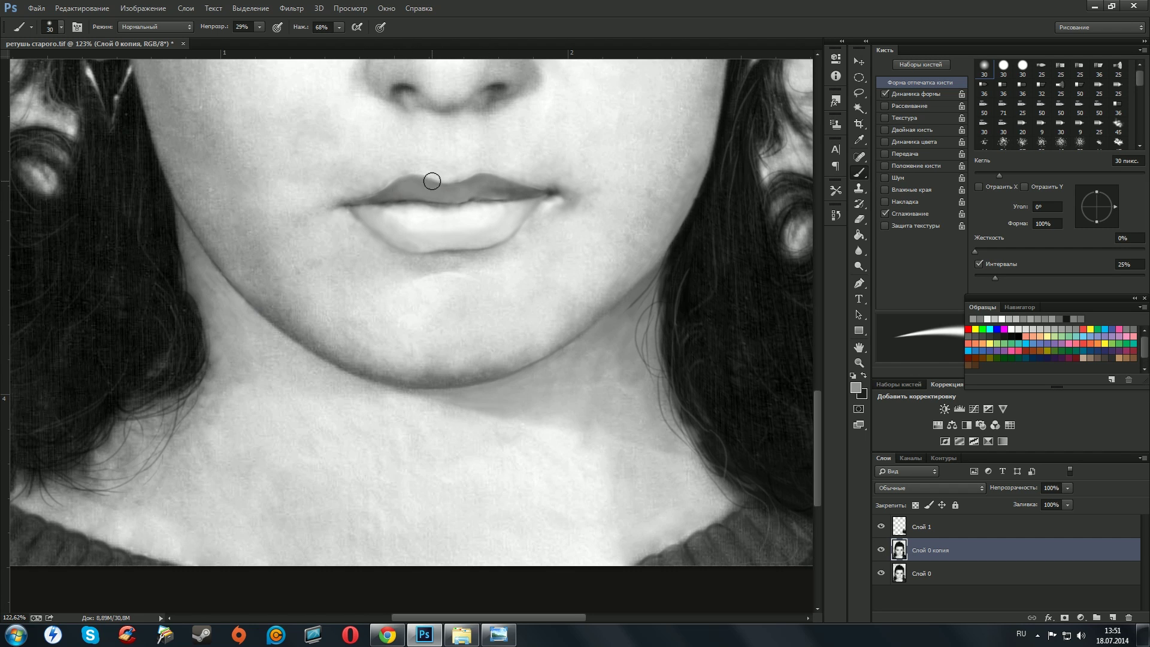
{"action": "left_click_drag", "start_coordinate": [449, 179], "coordinate": [521, 190]}
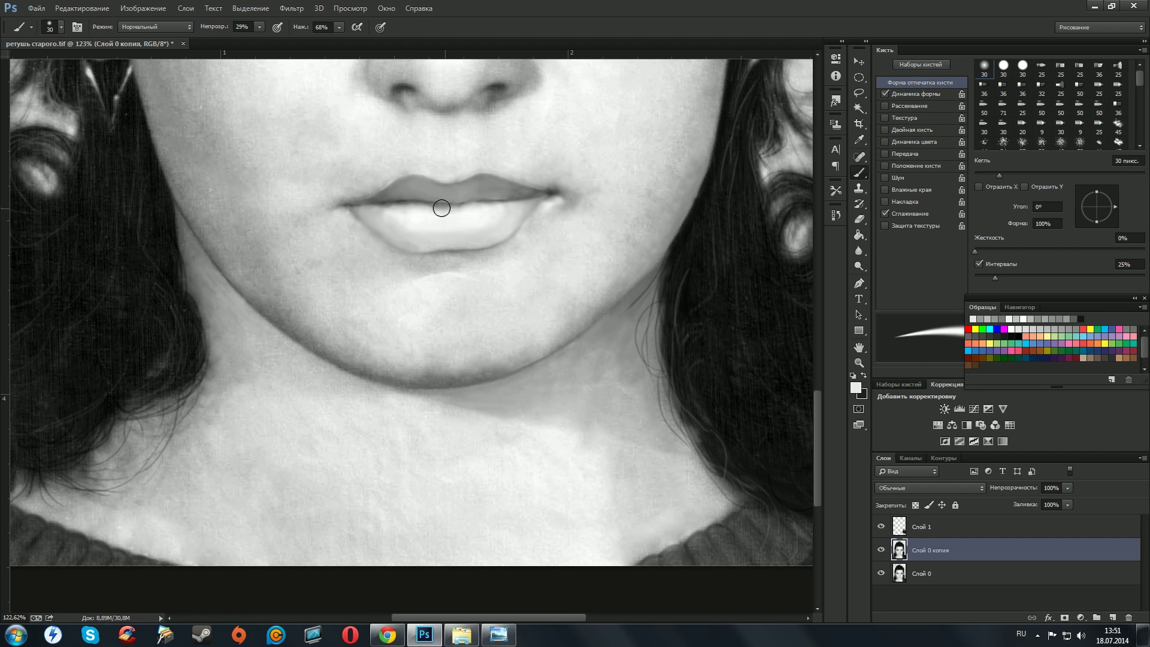
Fit the photo in view, then zoom to 100% on the eyes.
{"action": "key", "text": "ctrl+0"}
{"action": "key", "text": "ctrl+1"}
{"action": "key", "text": "j"}
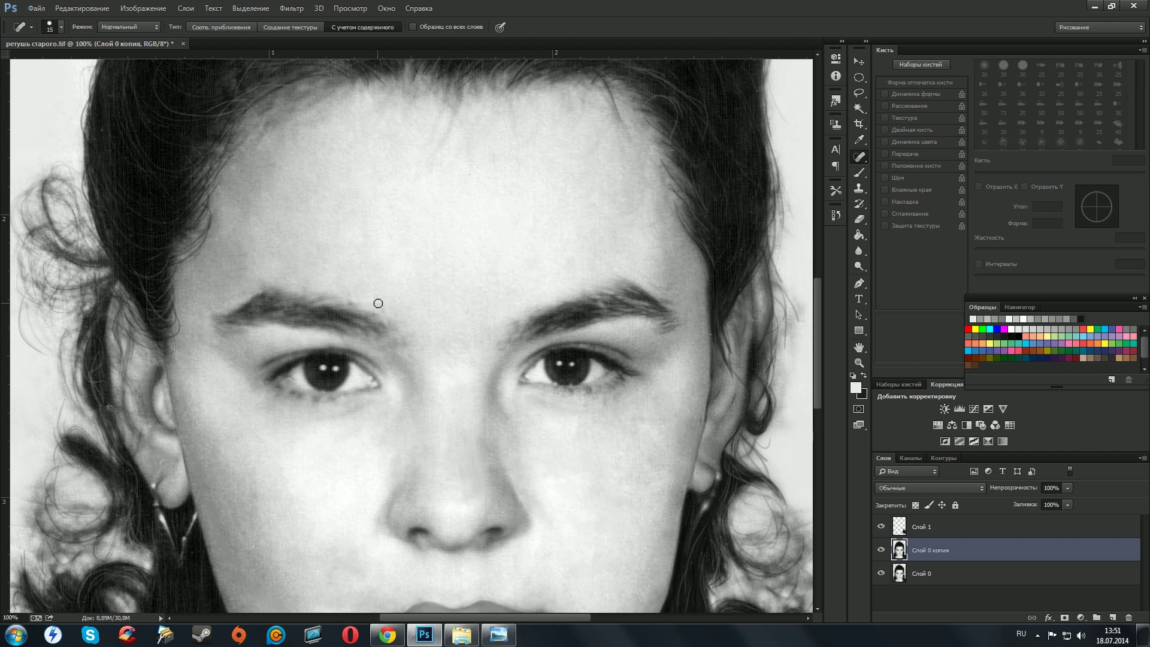
Set up a 9 px black brush, then rotate and zoom the view to 200% on the eye.
{"action": "key", "text": "b"}
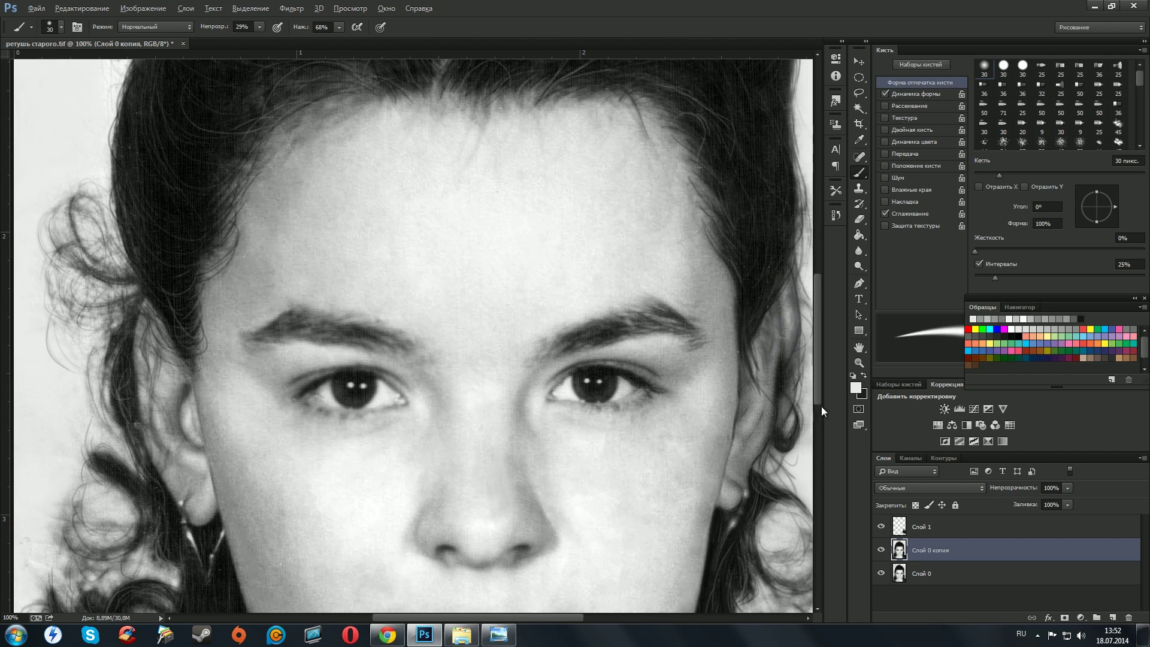
{"action": "key", "text": "x"}
{"action": "key", "text": "bracketleft"}
{"action": "key", "text": "bracketleft"}
{"action": "key", "text": "bracketleft"}
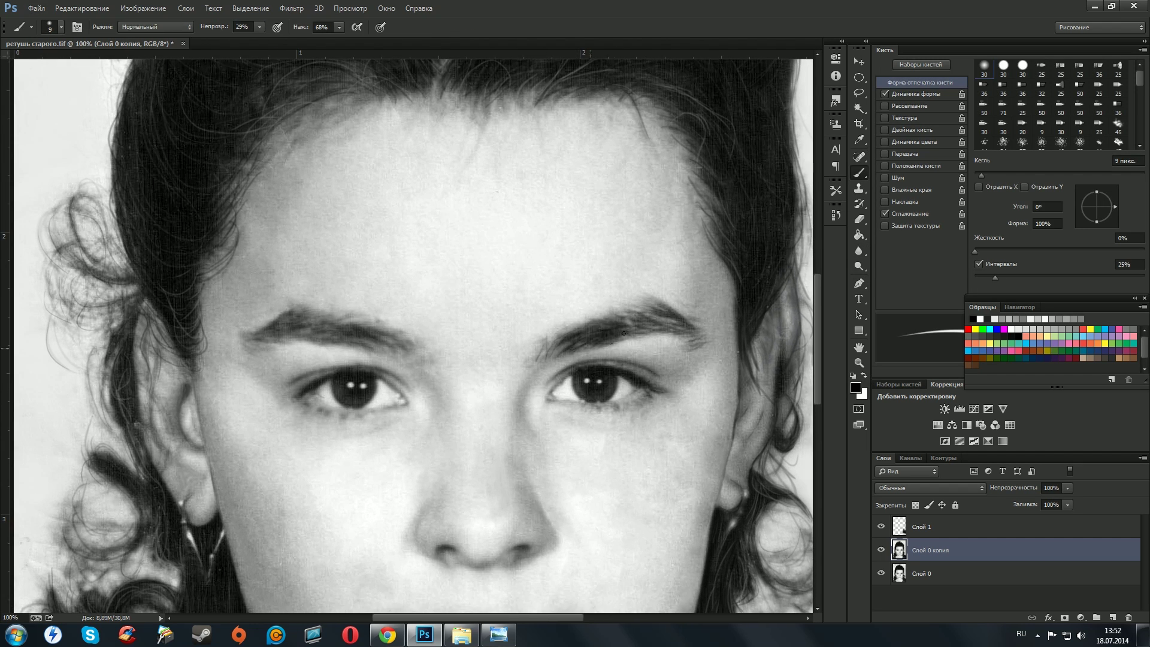
{"action": "left_click_drag", "start_coordinate": [675, 333], "coordinate": [707, 325]}
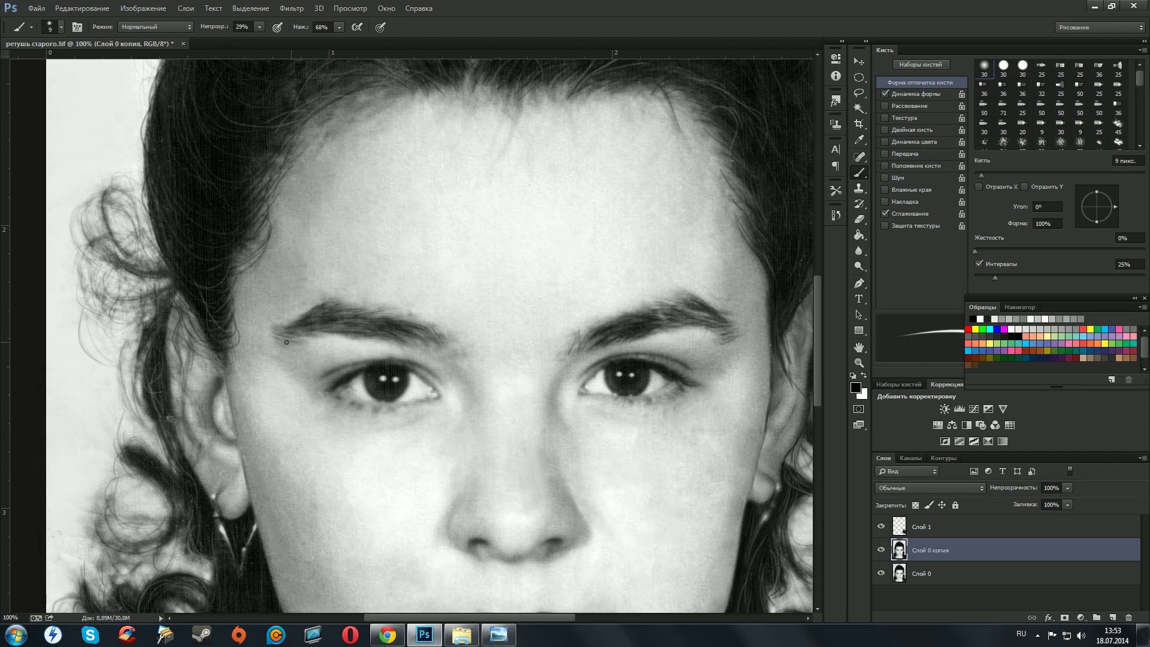
{"action": "left_click", "coordinate": [414, 340], "text": "alt"}
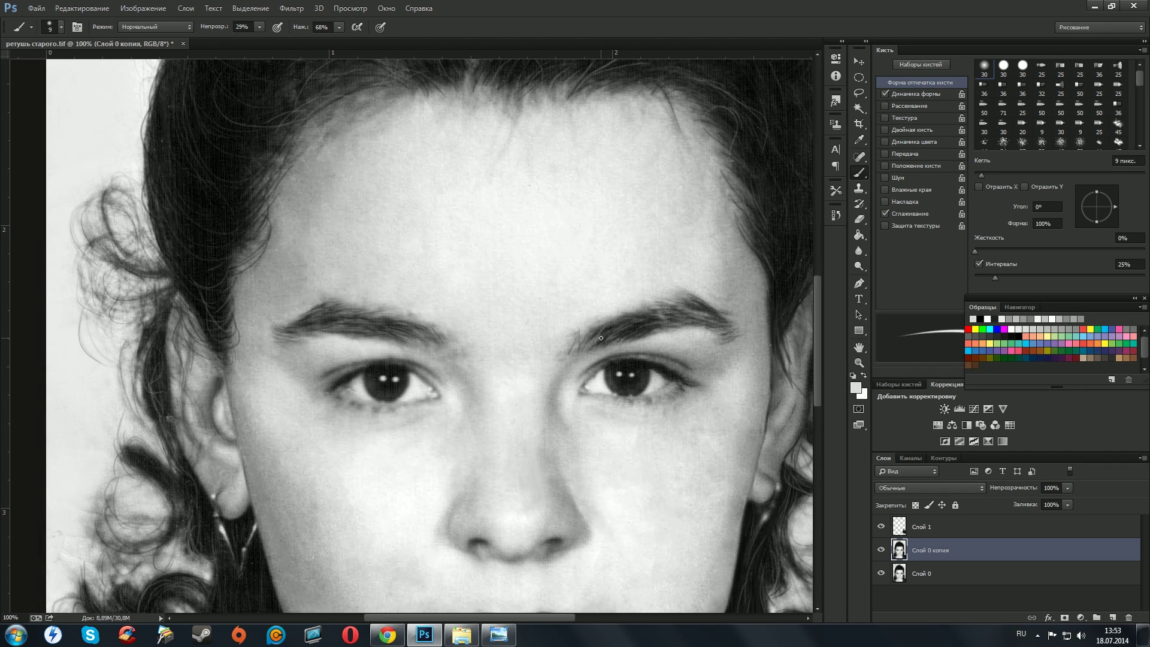
{"action": "key", "text": "d"}
{"action": "left_click_drag", "start_coordinate": [584, 368], "coordinate": [552, 359]}
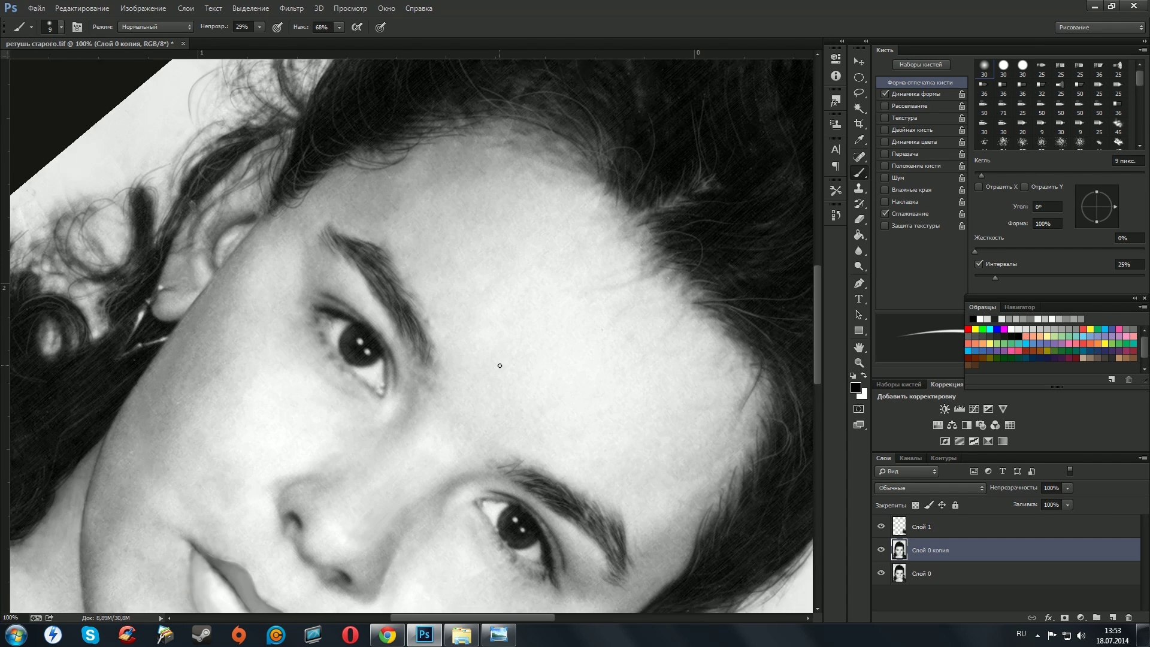
{"action": "key", "text": "ctrl+plus"}
Darken the upper eyelid line and lashes in black.
{"action": "left_click_drag", "start_coordinate": [349, 221], "coordinate": [386, 350]}
{"action": "left_click_drag", "start_coordinate": [377, 415], "coordinate": [353, 449]}
{"action": "mouse_move", "coordinate": [390, 372]}
{"action": "left_mouse_down"}
{"action": "mouse_move", "coordinate": [347, 265]}
{"action": "mouse_move", "coordinate": [305, 350]}
{"action": "mouse_move", "coordinate": [362, 383]}
{"action": "left_mouse_up"}
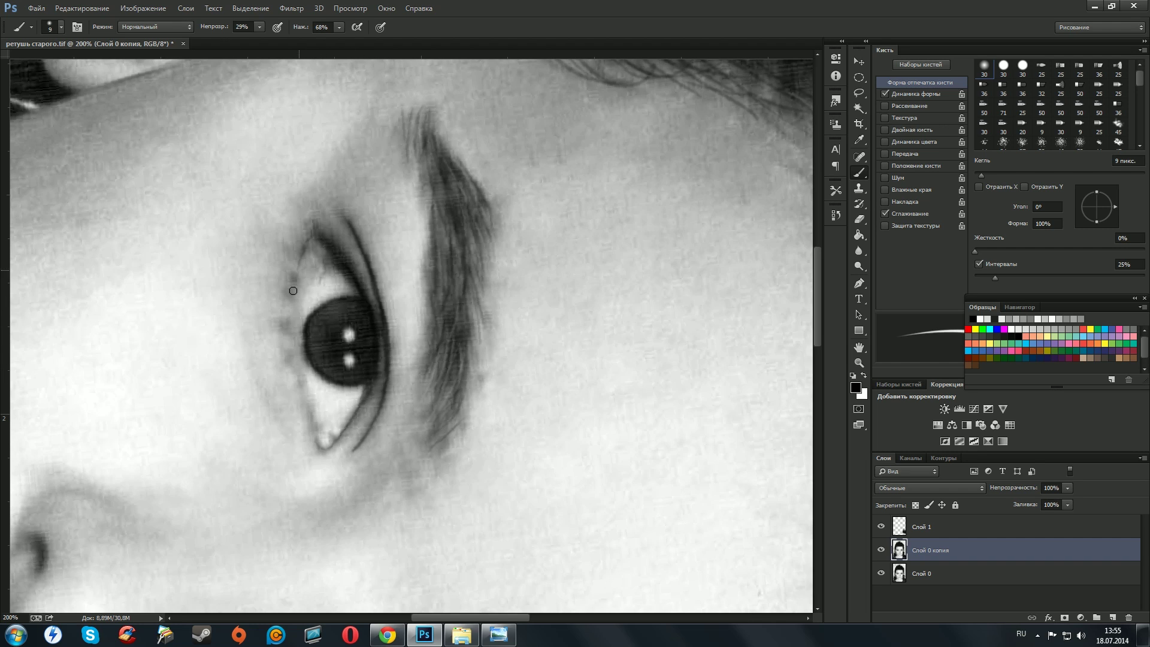
{"action": "left_click_drag", "start_coordinate": [326, 251], "coordinate": [355, 282]}
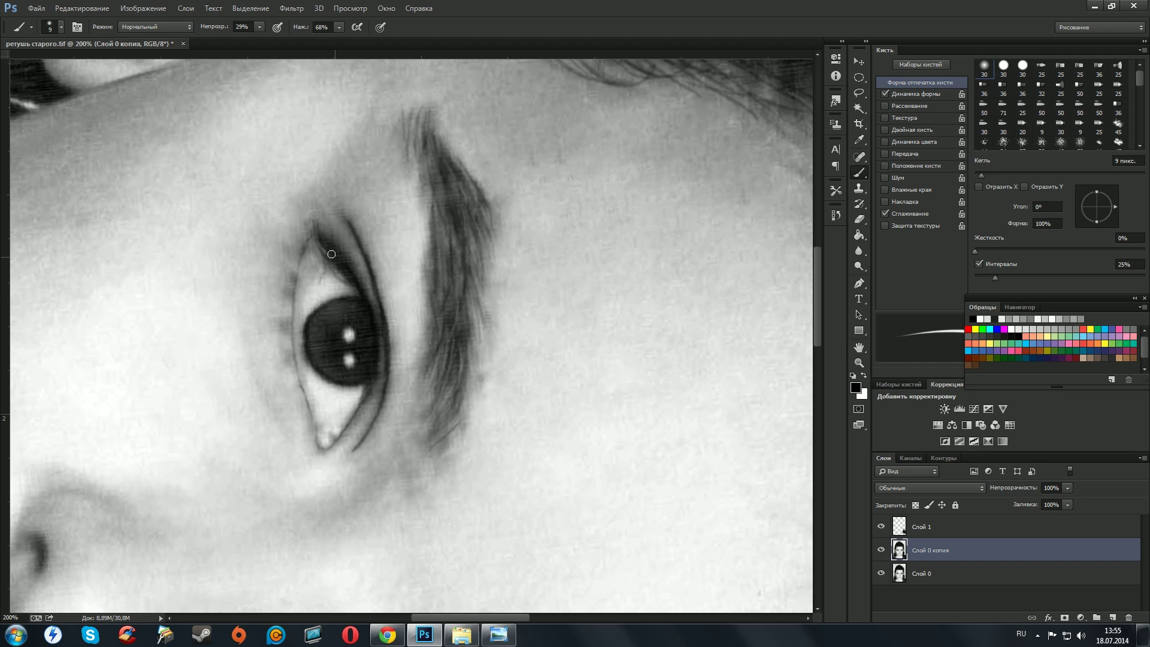
{"action": "left_click_drag", "start_coordinate": [314, 221], "coordinate": [362, 297]}
Brighten the eye's inner edge with light grey, then return to black.
{"action": "left_click", "coordinate": [351, 396], "text": "alt"}
{"action": "mouse_move", "coordinate": [311, 246]}
{"action": "left_mouse_down"}
{"action": "mouse_move", "coordinate": [297, 301]}
{"action": "mouse_move", "coordinate": [308, 406]}
{"action": "mouse_move", "coordinate": [303, 287]}
{"action": "left_mouse_up"}
{"action": "left_click", "coordinate": [298, 315], "text": "alt"}
{"action": "left_click", "coordinate": [338, 432], "text": "alt"}
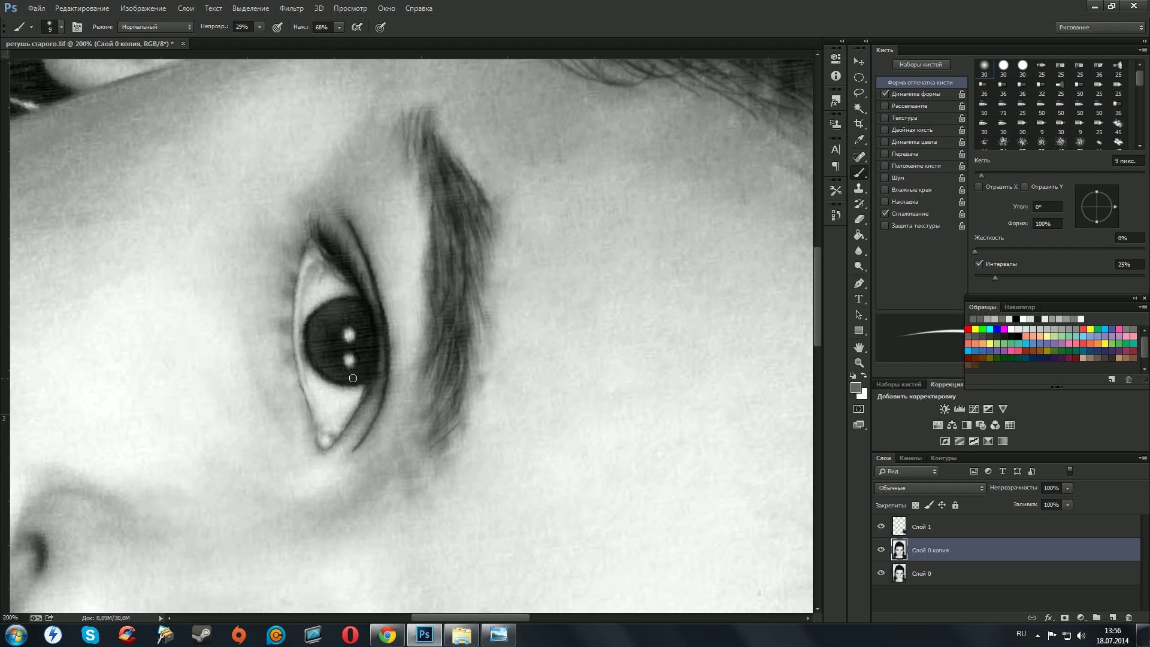
Darken the other eye's lid crease, lower lash line and iris outline.
{"action": "scroll", "coordinate": [792, 390], "scroll_direction": "down", "scroll_amount": 5}
{"action": "left_click_drag", "start_coordinate": [387, 273], "coordinate": [399, 398]}
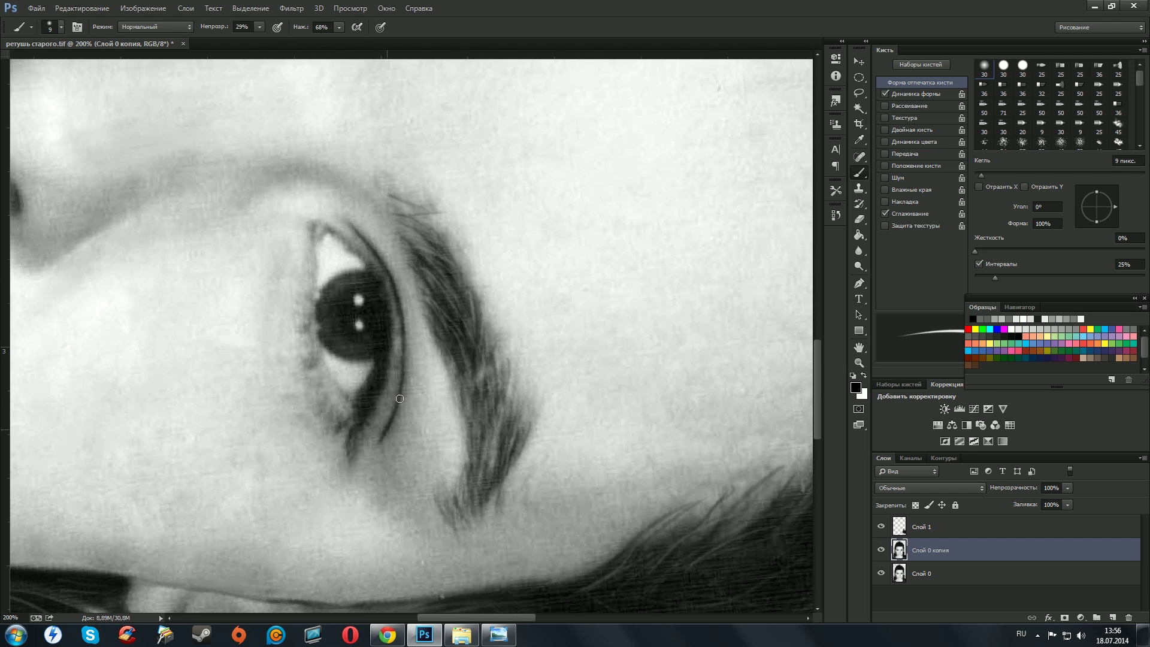
{"action": "left_click_drag", "start_coordinate": [383, 295], "coordinate": [353, 437]}
{"action": "mouse_move", "coordinate": [368, 395]}
{"action": "left_mouse_down"}
{"action": "mouse_move", "coordinate": [356, 455]}
{"action": "mouse_move", "coordinate": [350, 443]}
{"action": "left_mouse_up"}
{"action": "left_click_drag", "start_coordinate": [363, 275], "coordinate": [328, 333]}
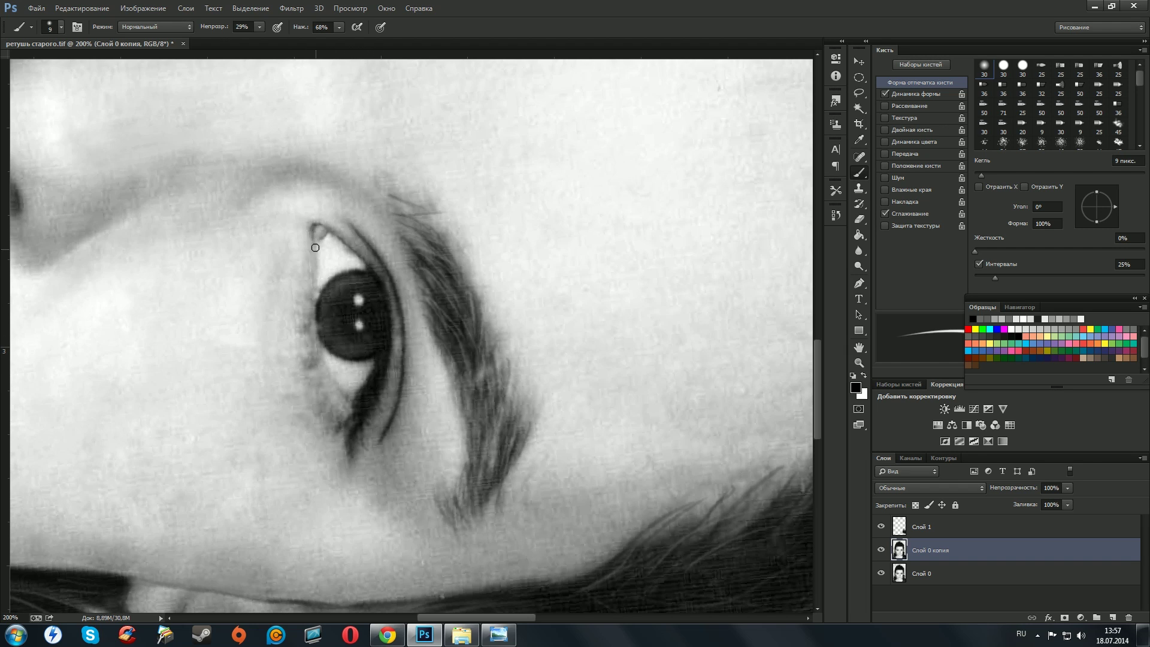
Pick light grey and rotate the view so the face stands upright.
{"action": "left_click", "coordinate": [347, 401], "text": "alt"}
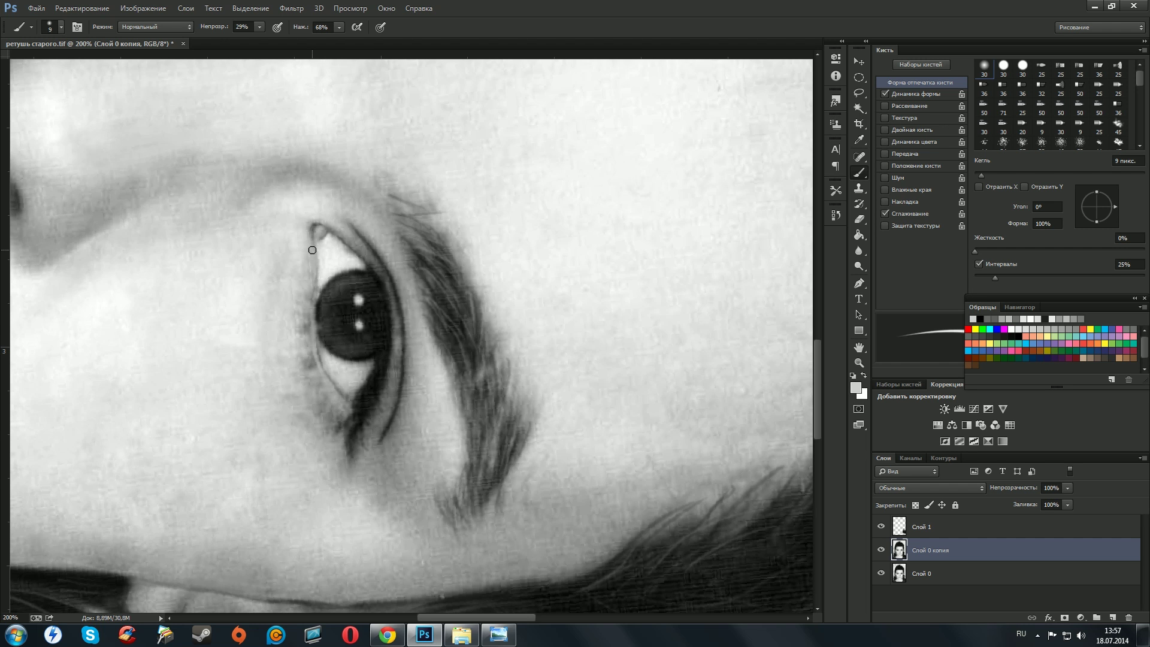
{"action": "left_click_drag", "start_coordinate": [333, 400], "coordinate": [816, 355]}
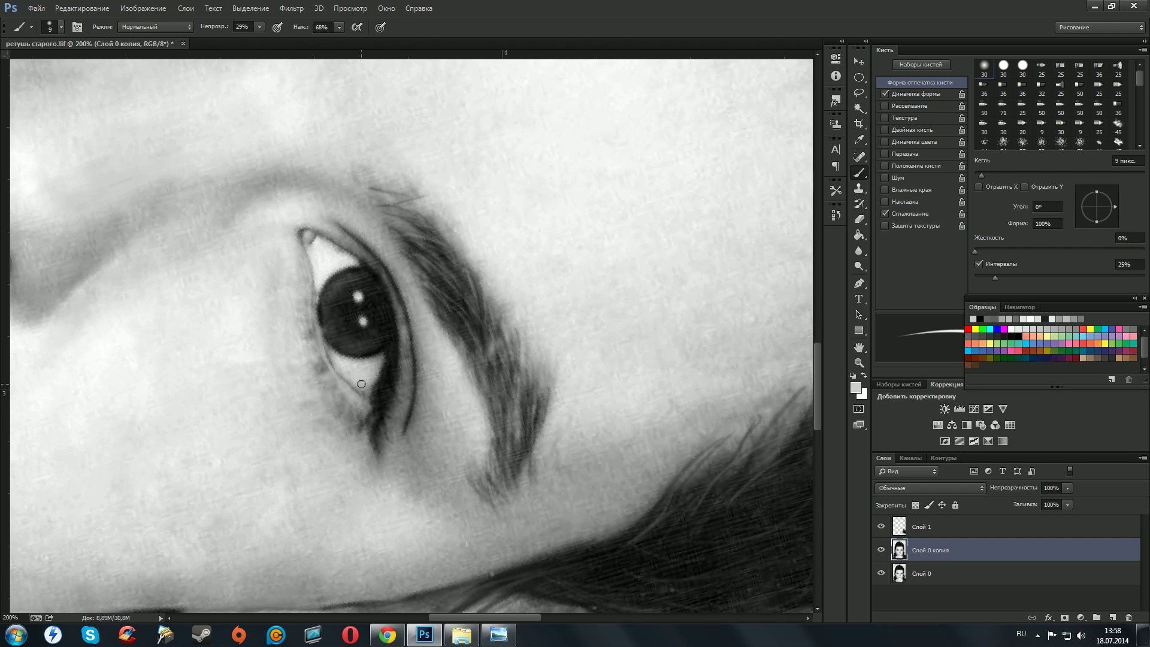
{"action": "scroll", "coordinate": [483, 411], "scroll_direction": "down", "scroll_amount": 3}
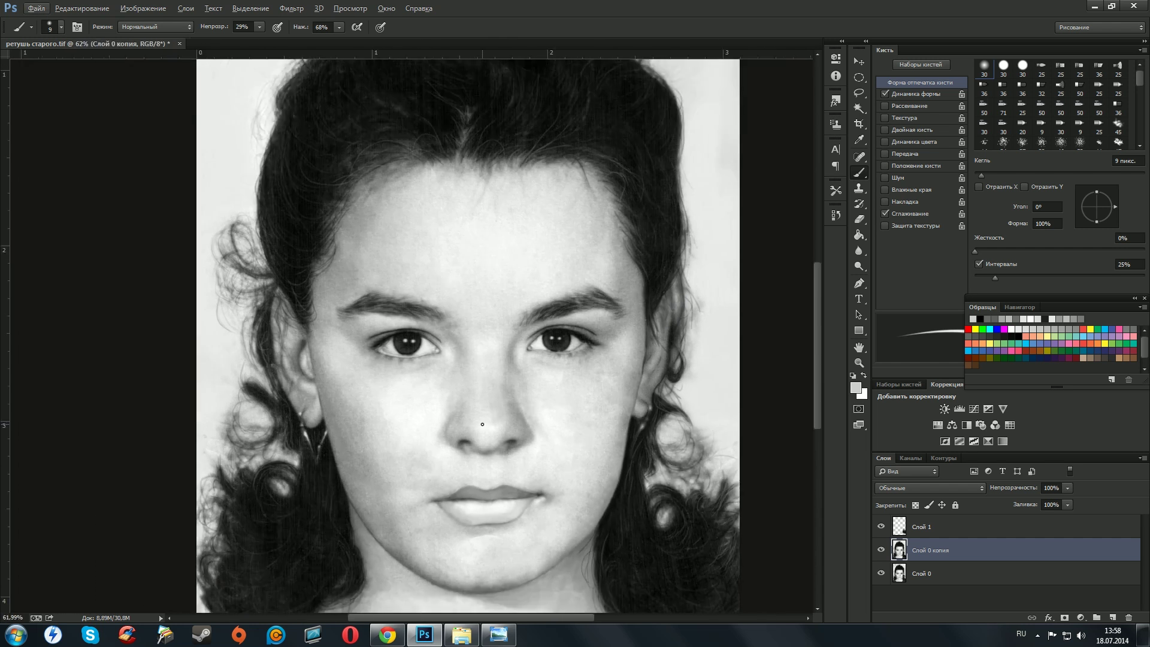
Merge Слой 1 down into Слой 0 копия and briefly hide it to compare.
{"action": "scroll", "coordinate": [482, 429], "scroll_direction": "up", "scroll_amount": 3}
{"action": "left_click", "coordinate": [855, 387]}
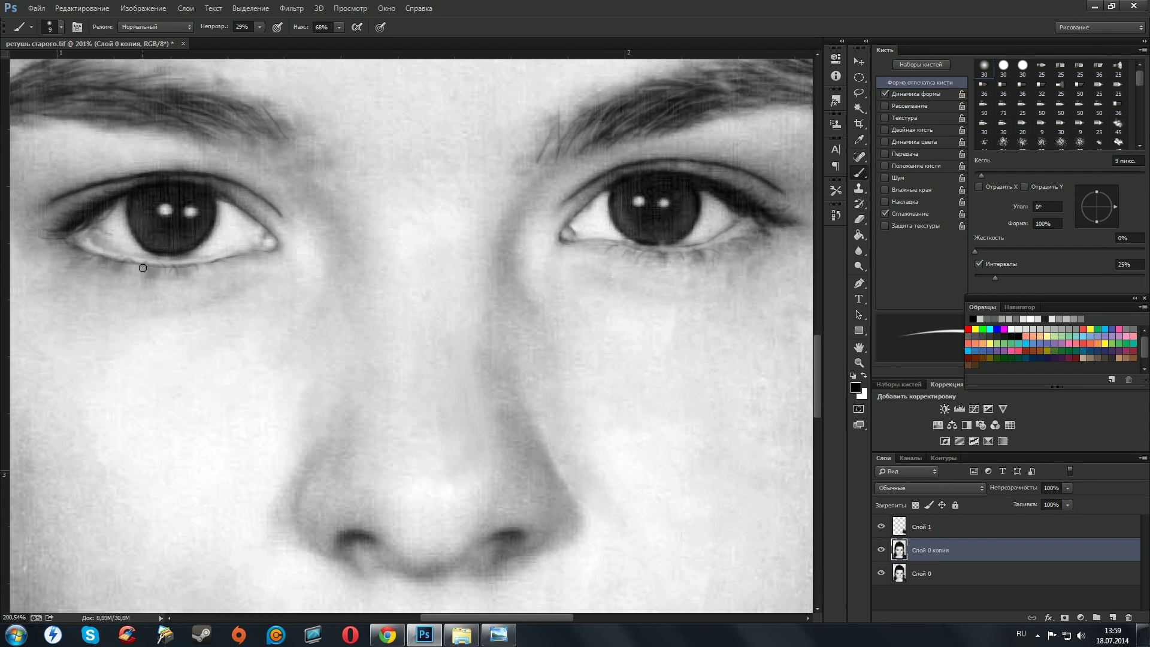
{"action": "scroll", "coordinate": [411, 396], "scroll_direction": "down", "scroll_amount": 3}
{"action": "scroll", "coordinate": [410, 396], "scroll_direction": "down", "scroll_amount": 3}
{"action": "scroll", "coordinate": [475, 362], "scroll_direction": "up", "scroll_amount": 1}
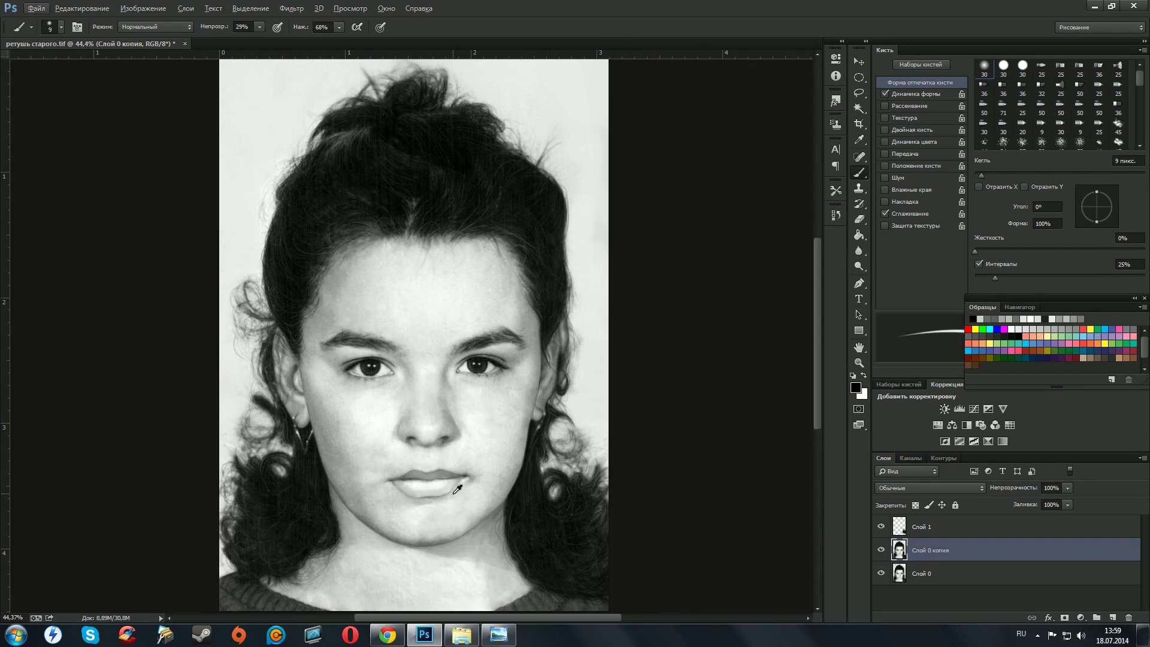
{"action": "key", "text": "shift+alt+bracketright"}
{"action": "key", "text": "ctrl+e"}
{"action": "left_click", "coordinate": [881, 526]}
In the Filter Gallery, apply Текстура > Зерно grain with intensity 11.
{"action": "left_click", "coordinate": [292, 8]}
{"action": "left_click", "coordinate": [336, 80]}
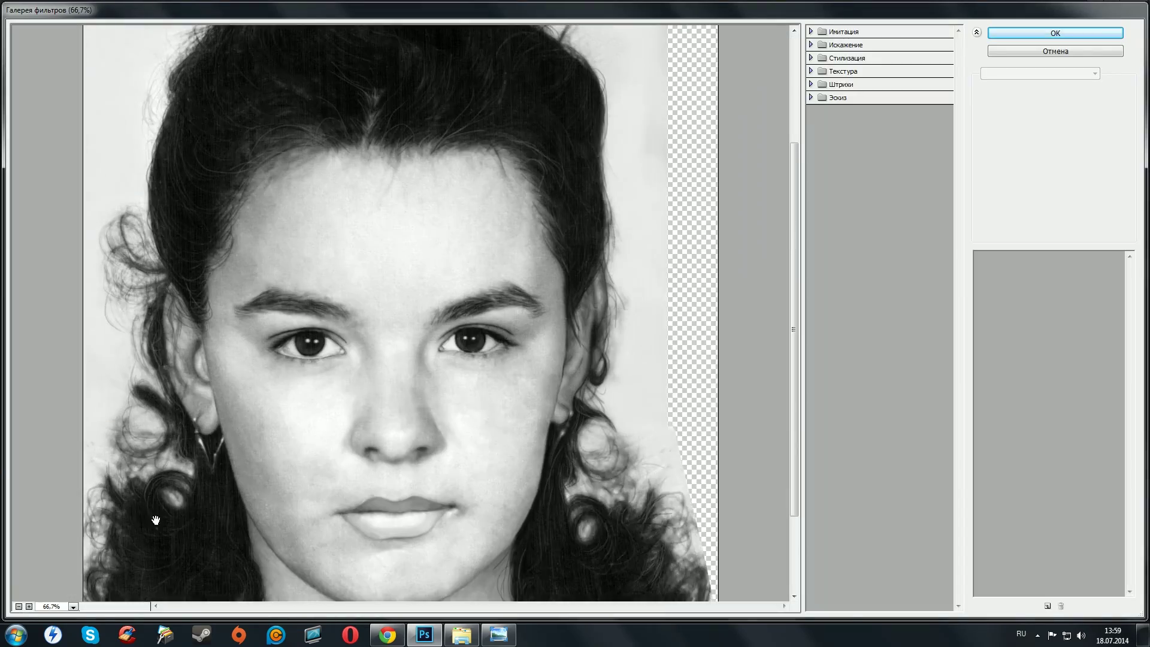
{"action": "left_click", "coordinate": [843, 113]}
{"action": "left_click", "coordinate": [879, 89]}
{"action": "left_click_drag", "start_coordinate": [1041, 100], "coordinate": [1010, 106]}
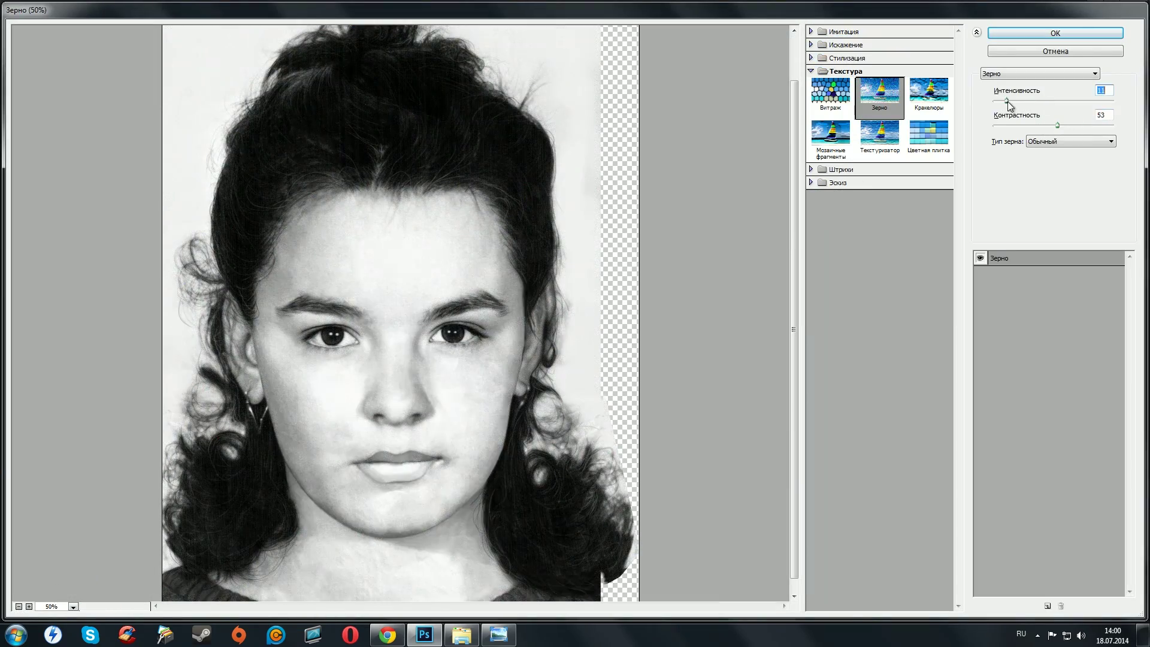
Add a lowered Искажение > Рассеянное свечение diffuse glow and apply both filters.
{"action": "left_click", "coordinate": [843, 44]}
{"action": "left_click", "coordinate": [879, 66]}
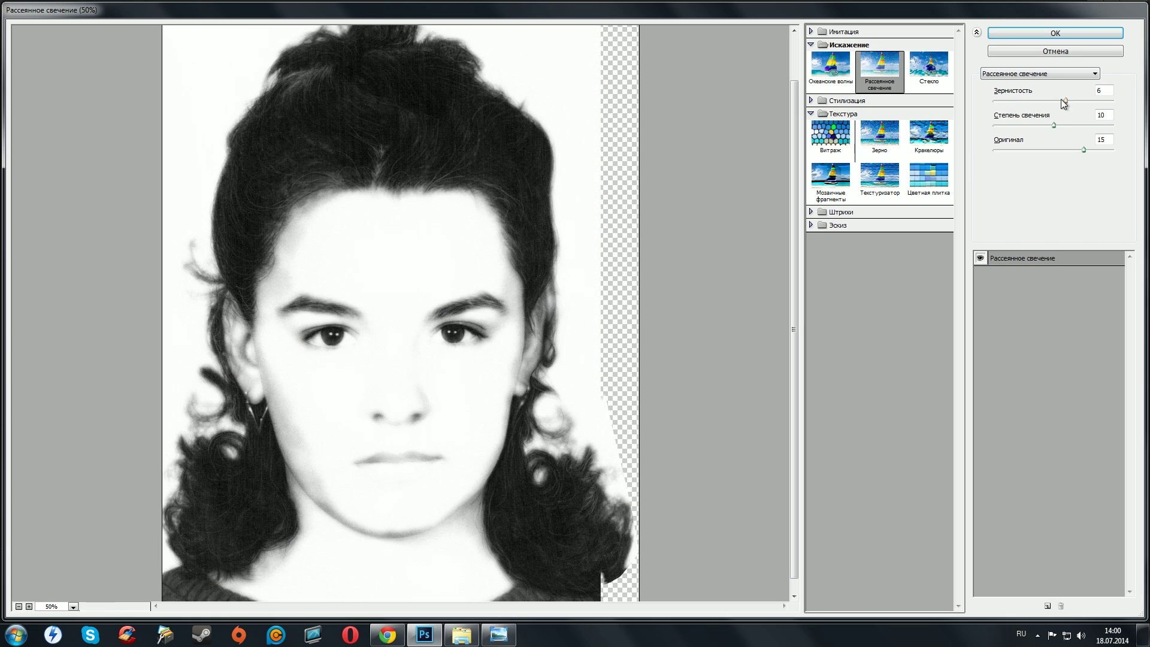
{"action": "mouse_move", "coordinate": [1082, 149]}
{"action": "left_mouse_down"}
{"action": "mouse_move", "coordinate": [1000, 125]}
{"action": "mouse_move", "coordinate": [1047, 149]}
{"action": "left_mouse_up"}
{"action": "left_click", "coordinate": [403, 362], "text": "alt"}
{"action": "left_click", "coordinate": [1032, 33]}
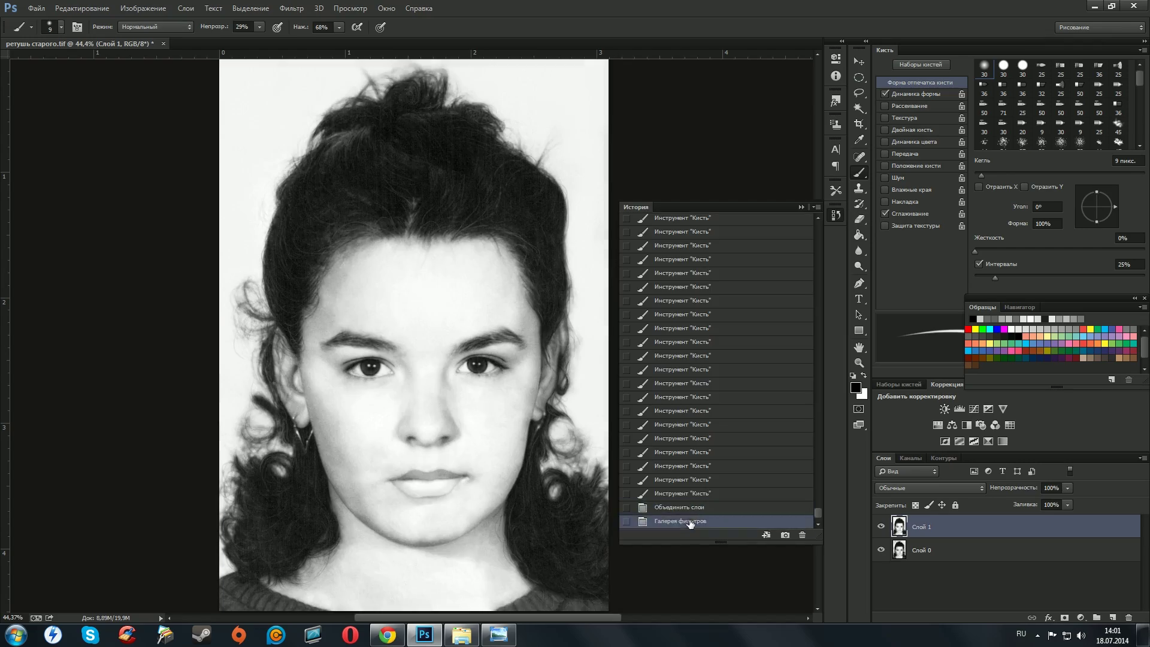
Add a Curves point pulling input 70 down to output 61 to darken shadows.
{"action": "key", "text": "ctrl+m"}
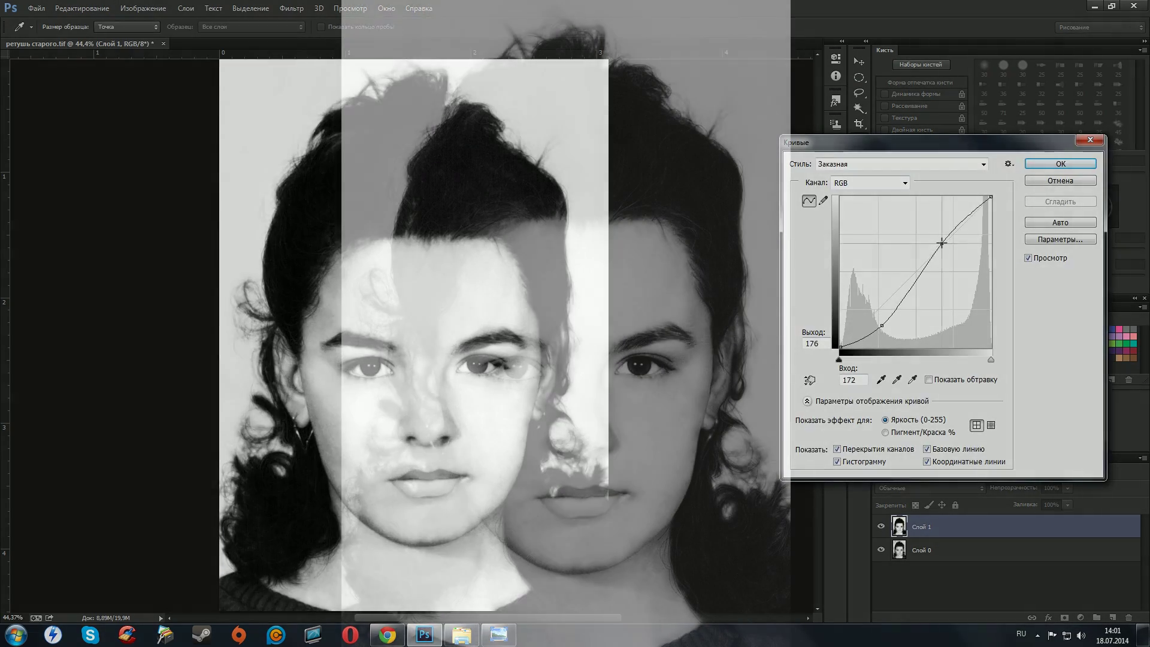
{"action": "left_click_drag", "start_coordinate": [880, 306], "coordinate": [880, 310]}
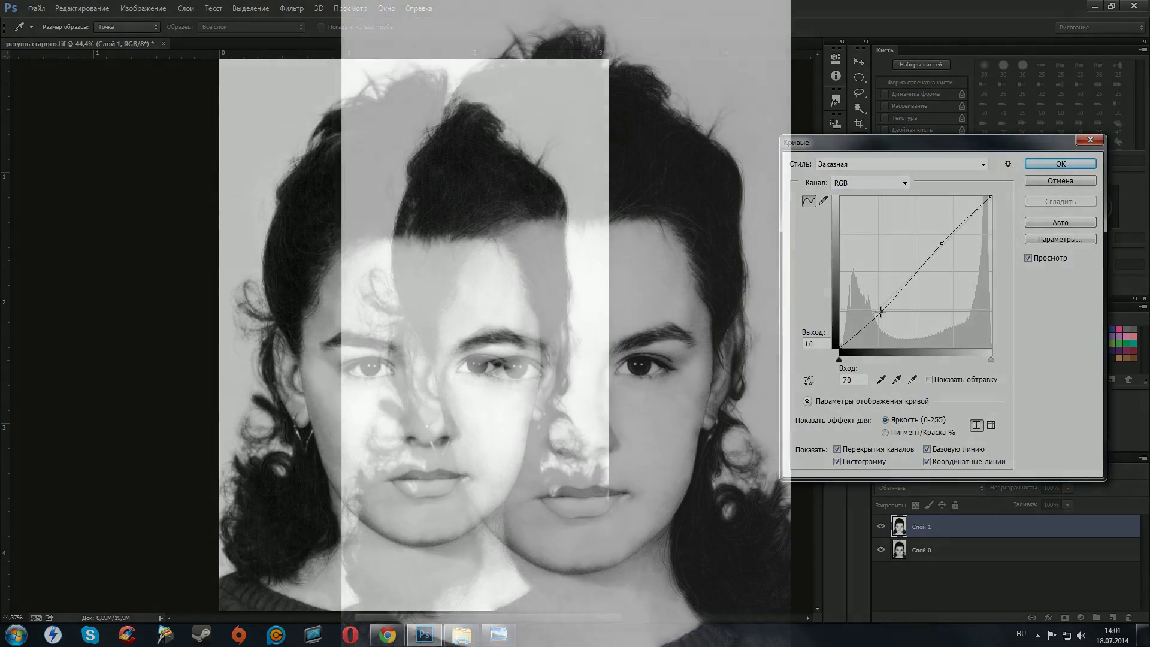